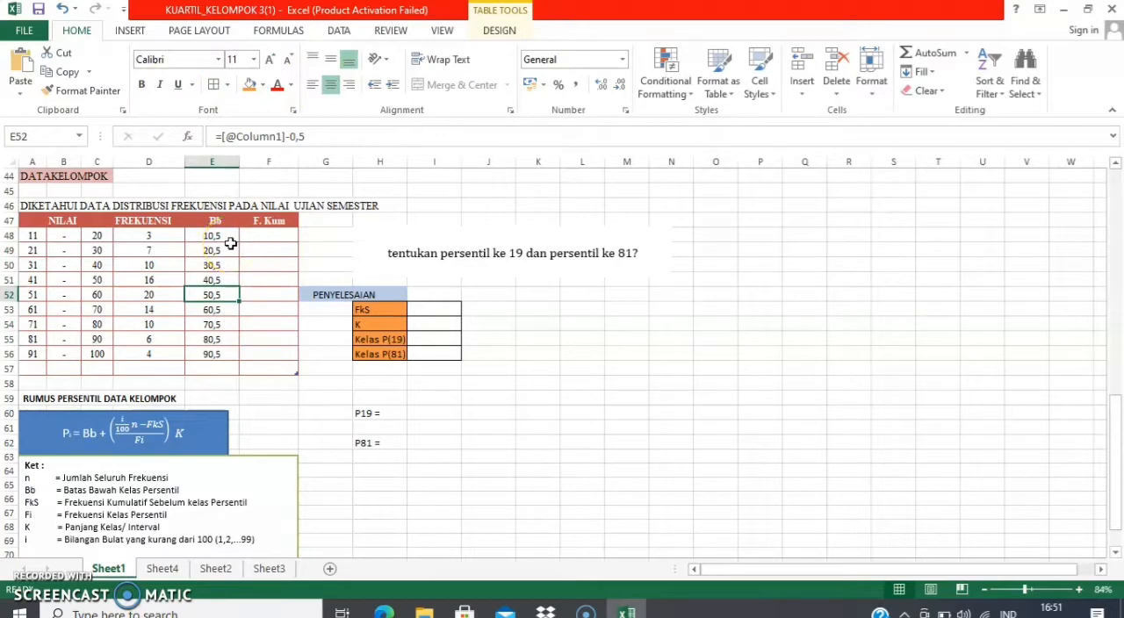
Enter a SUM formula on the row's FREKUENSI value in F48, the first cell of the F. Kum column
click(262, 233)
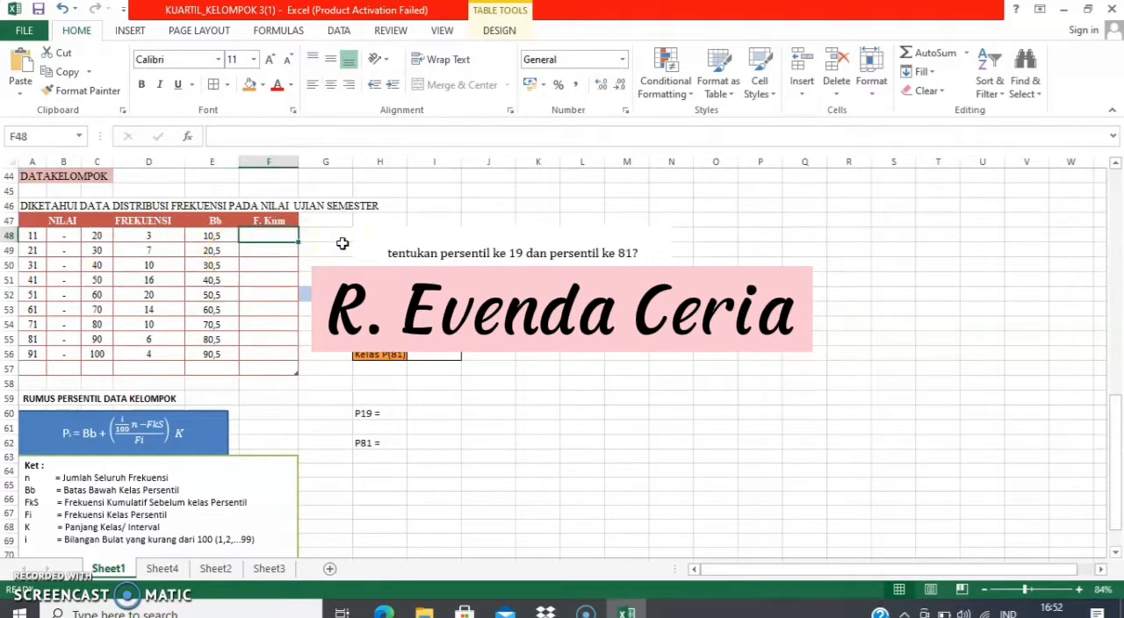
text(=sum()
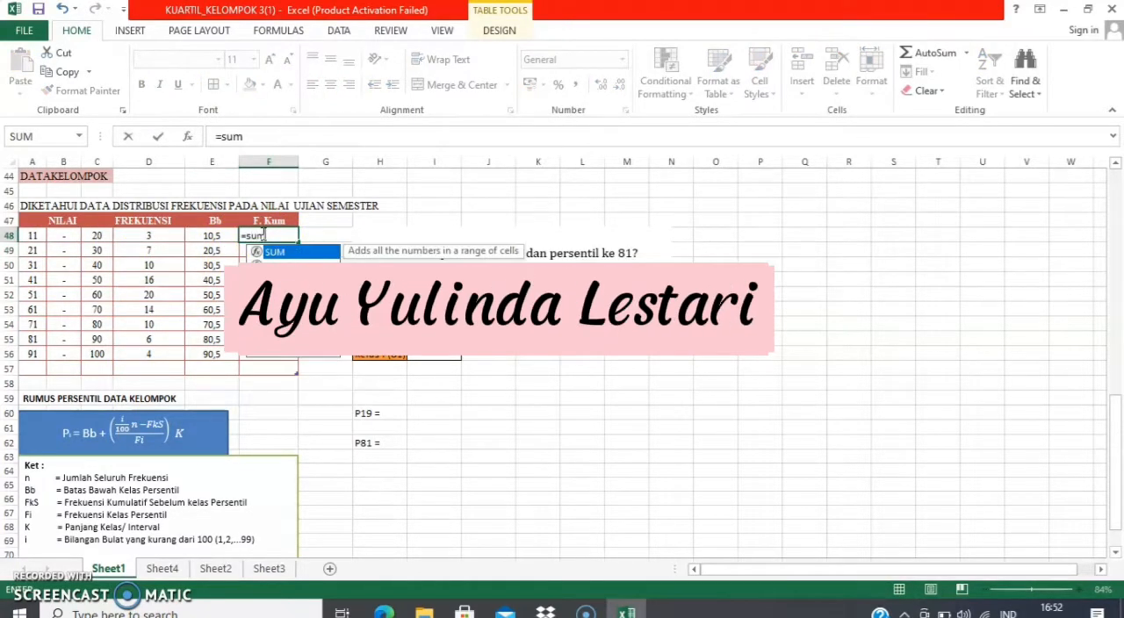
click(154, 236)
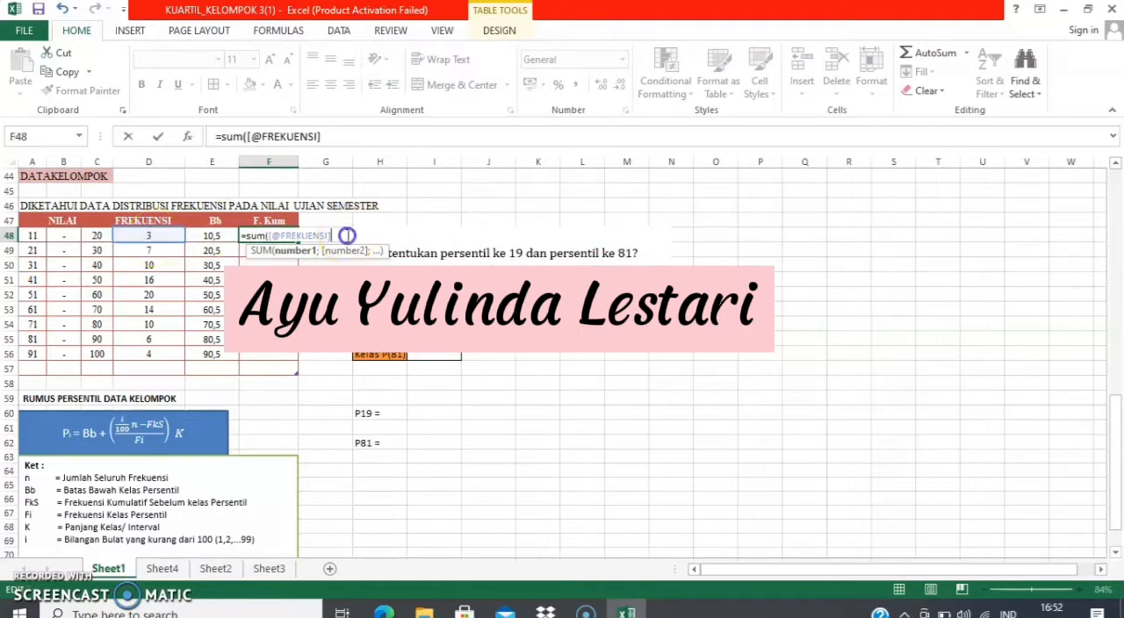
key(Return)
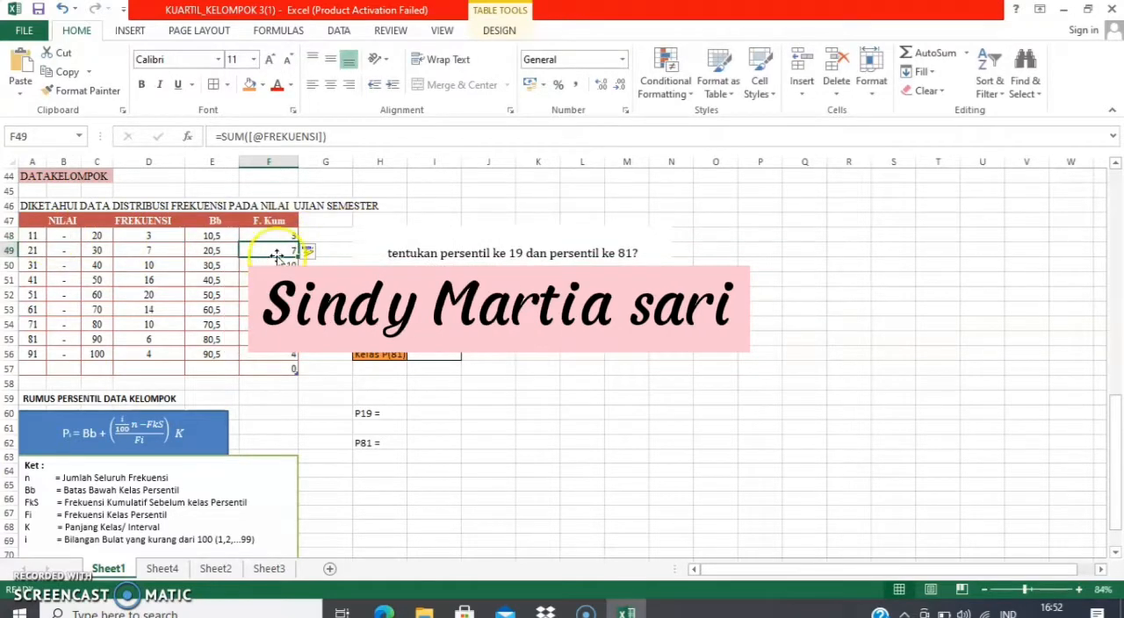
Enter the cumulative frequency formulas =SUM(D48:D49) in F49 and =SUM(D48:D50) in F50
text(=sum()
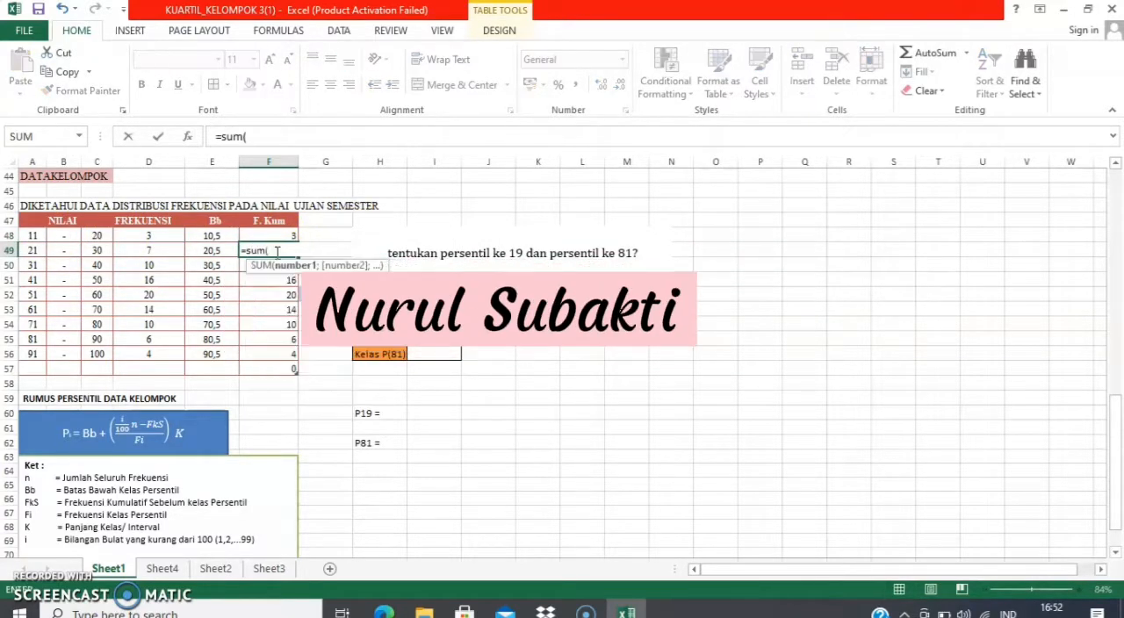
drag(150, 236, 178, 258)
key(Return)
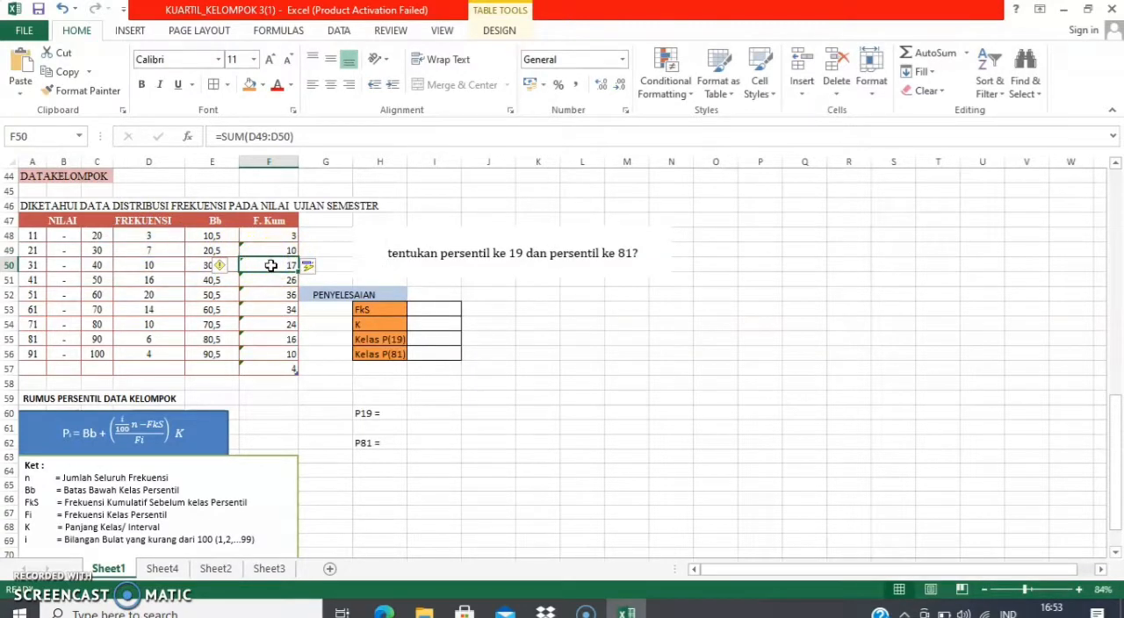
text(=sum()
drag(155, 234, 150, 266)
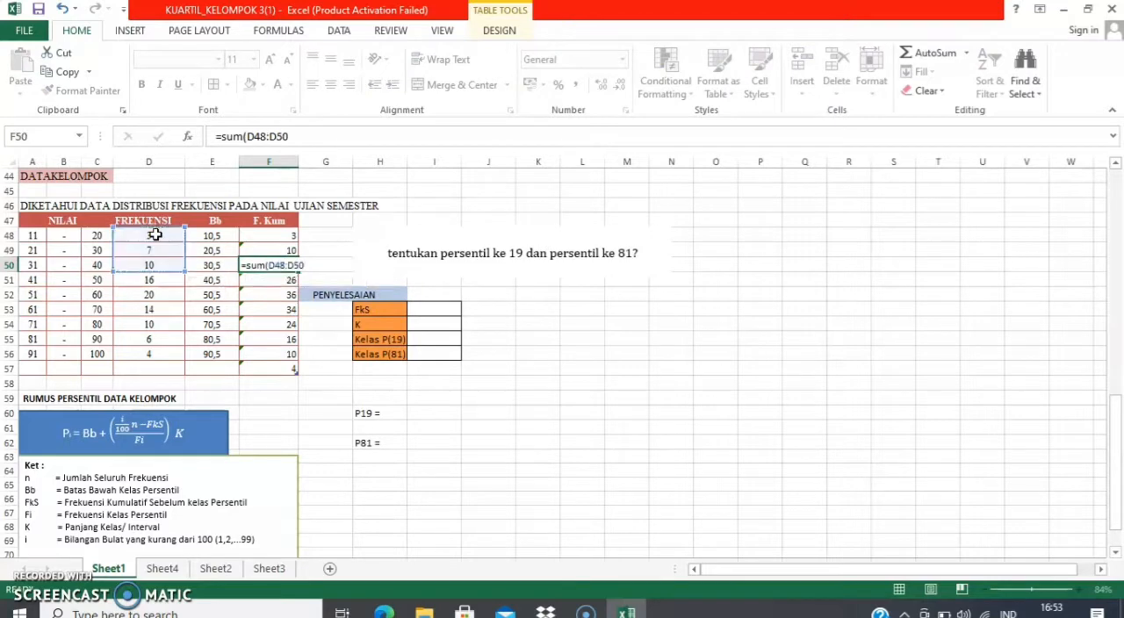
key(Return)
Correct the cumulative frequency formula in F51 to sum D48:D51
double_click(264, 280)
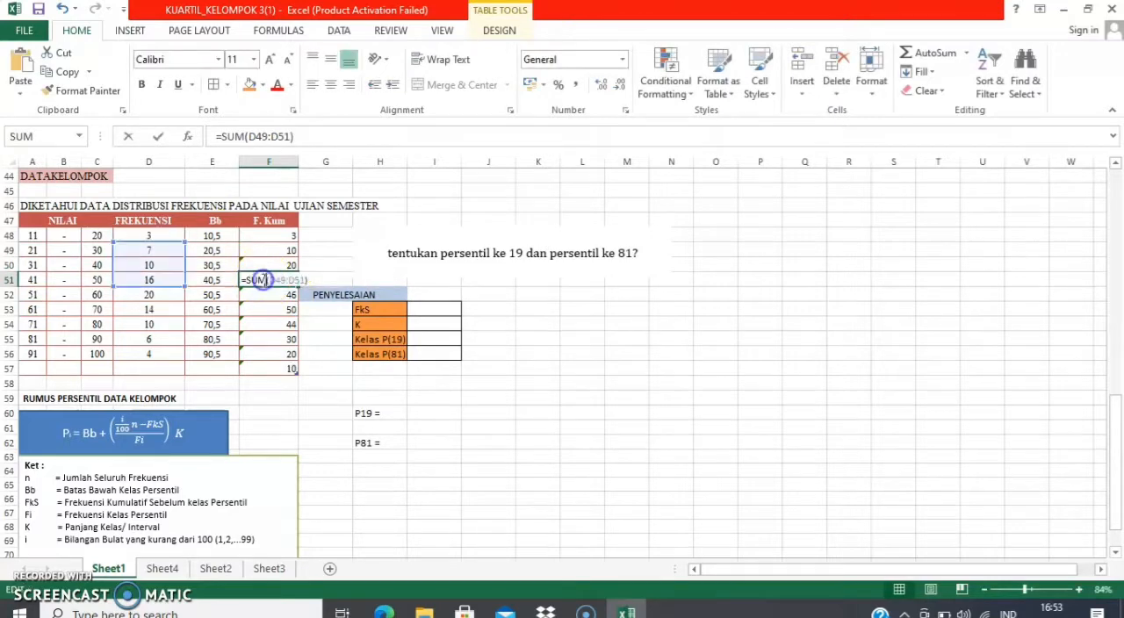
key(BackSpace)
key(BackSpace)
key(BackSpace)
key(BackSpace)
key(BackSpace)
key(BackSpace)
key(BackSpace)
click(159, 236)
key(shift+Down)
key(shift+Down)
key(shift+Down)
key(Return)
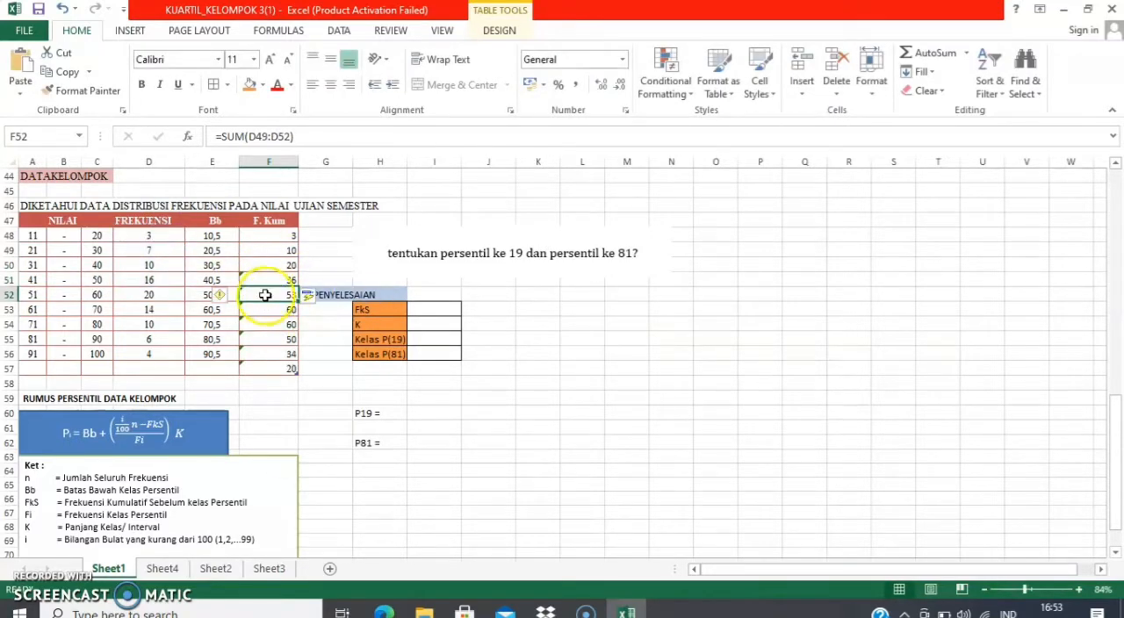
Correct the cumulative frequency formula in F52 to sum D48:D52
double_click(265, 295)
click(149, 235)
double_click(269, 299)
double_click(283, 297)
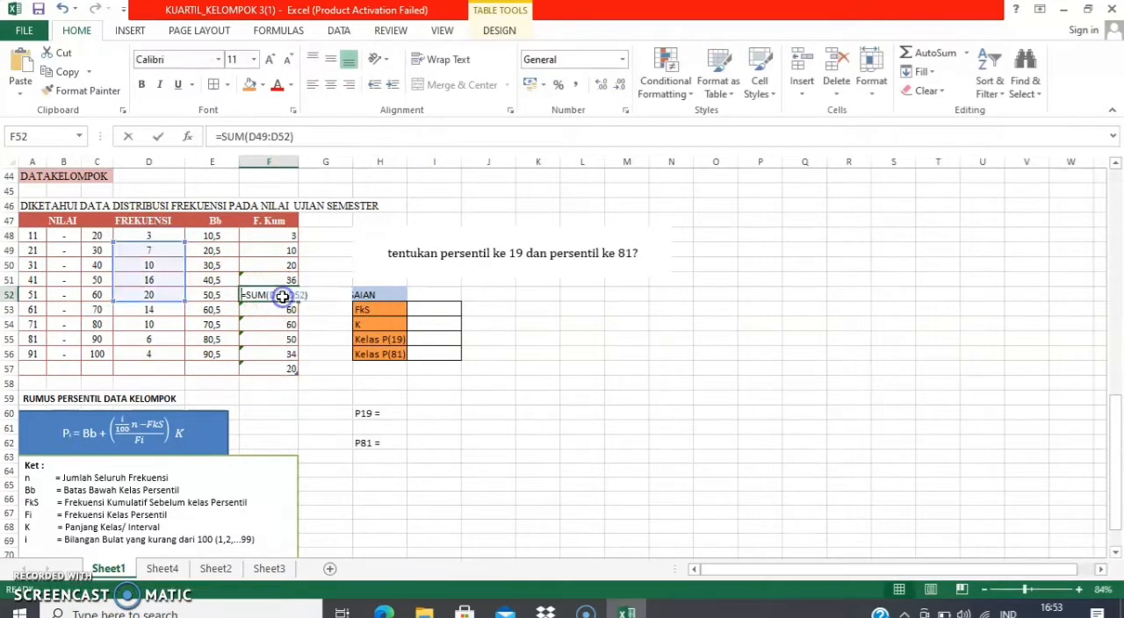
key(BackSpace)
key(BackSpace)
key(BackSpace)
key(BackSpace)
key(BackSpace)
key(BackSpace)
key(BackSpace)
click(159, 235)
key(shift+Down)
key(shift+Down)
key(shift+Down)
key(shift+Down)
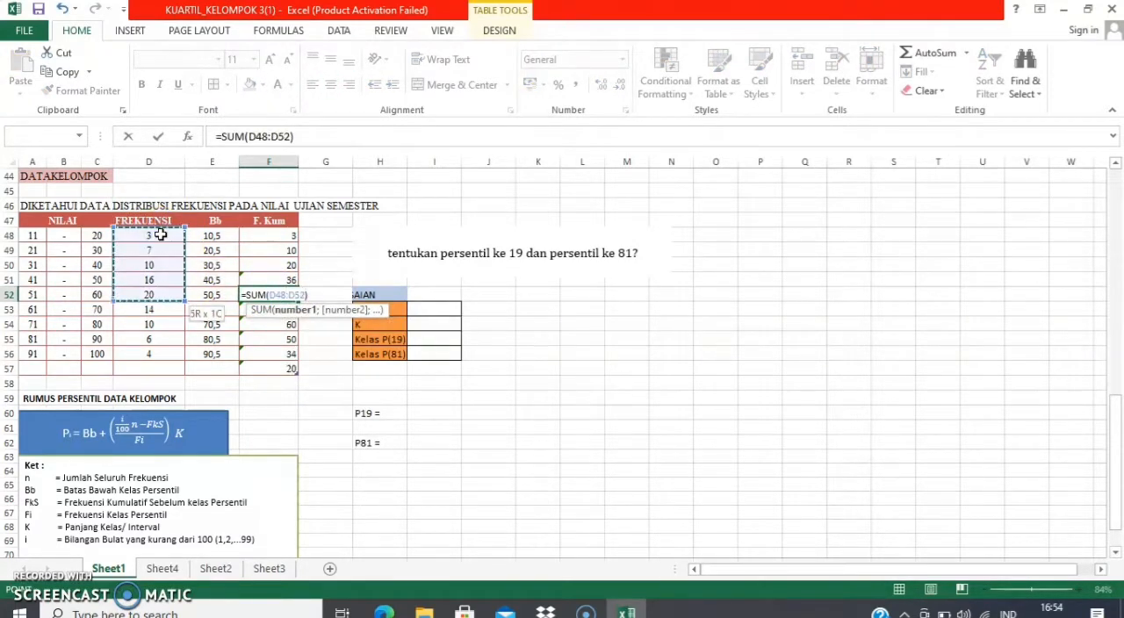
key(Return)
click(247, 294)
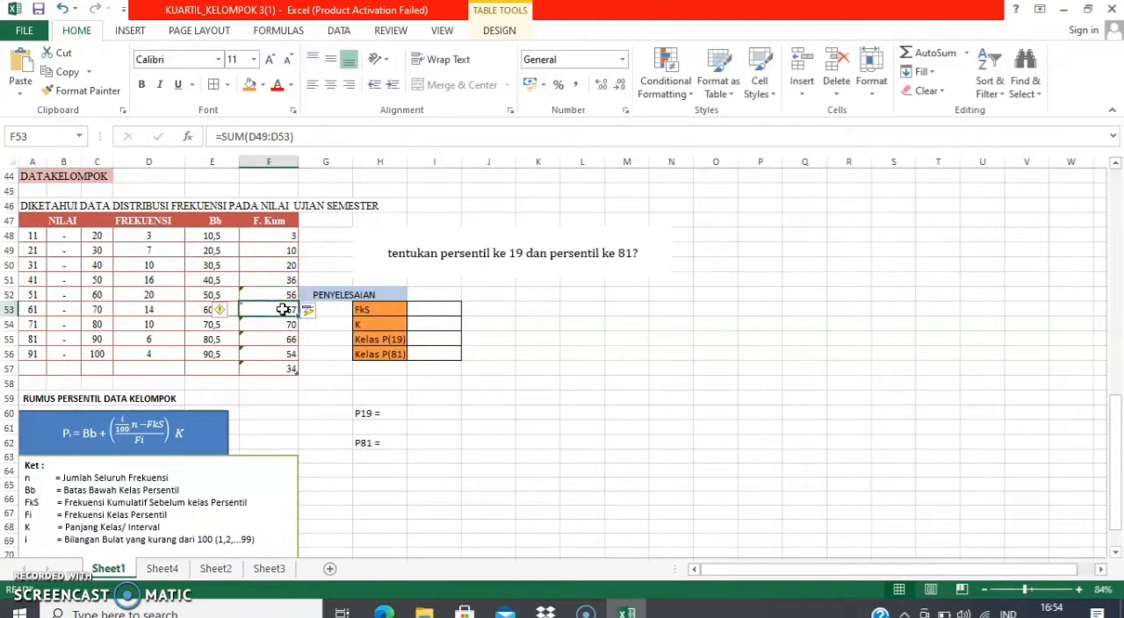
Correct the cumulative frequency formula in F53 so that its summed range starts at D48
double_click(281, 310)
key(BackSpace)
key(BackSpace)
key(BackSpace)
key(BackSpace)
key(BackSpace)
key(BackSpace)
key(BackSpace)
click(150, 234)
key(shift+Down)
key(shift+Down)
key(shift+Down)
key(shift+Down)
key(shift+Down)
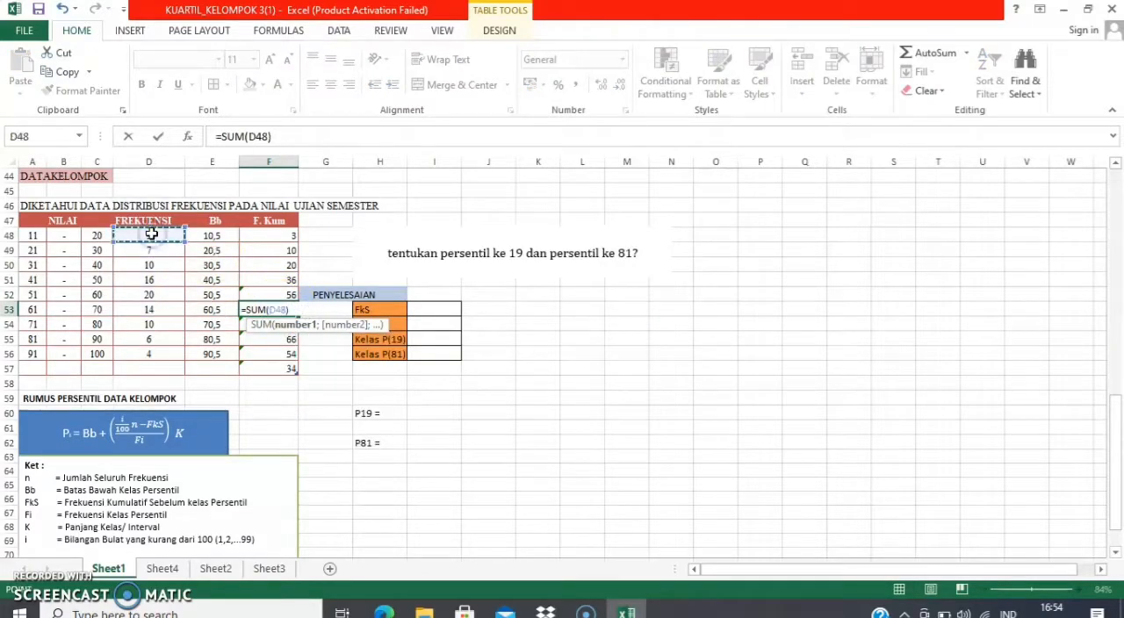
key(Return)
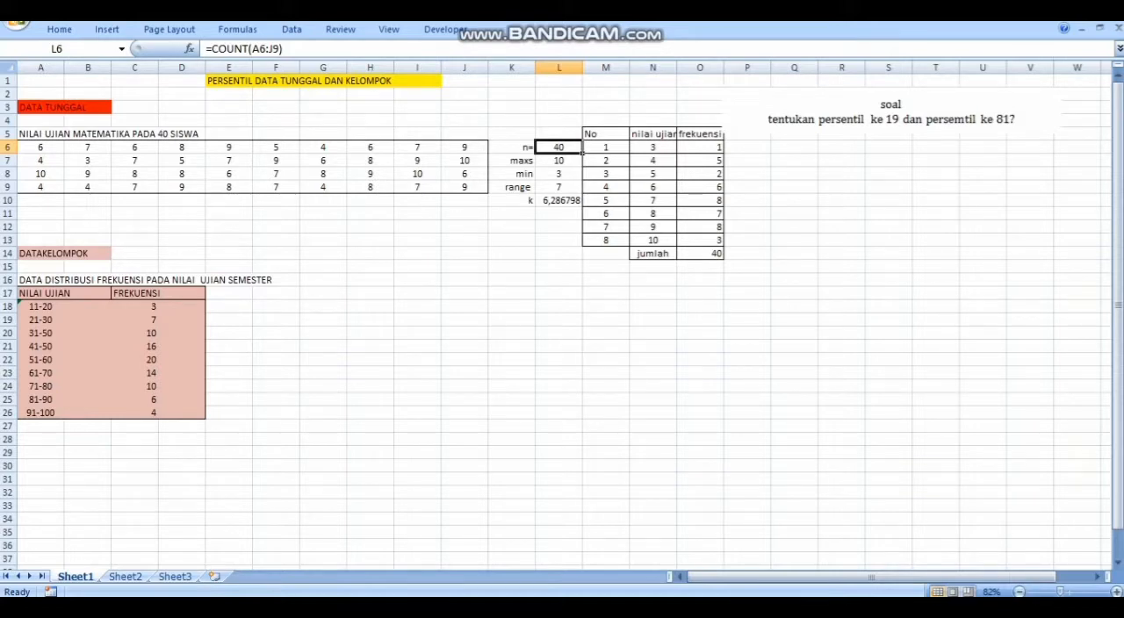
Examine the maths exam scores in A6:J9 and the contents behind n, maximum, minimum, range and k in L6:L10
click(47, 146)
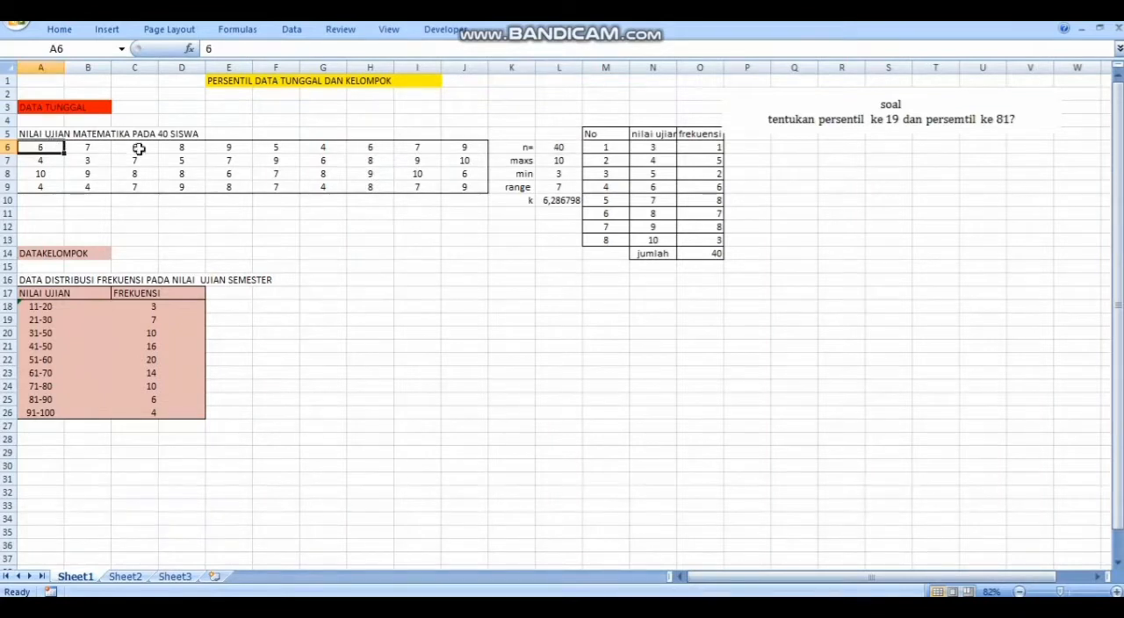
click(176, 156)
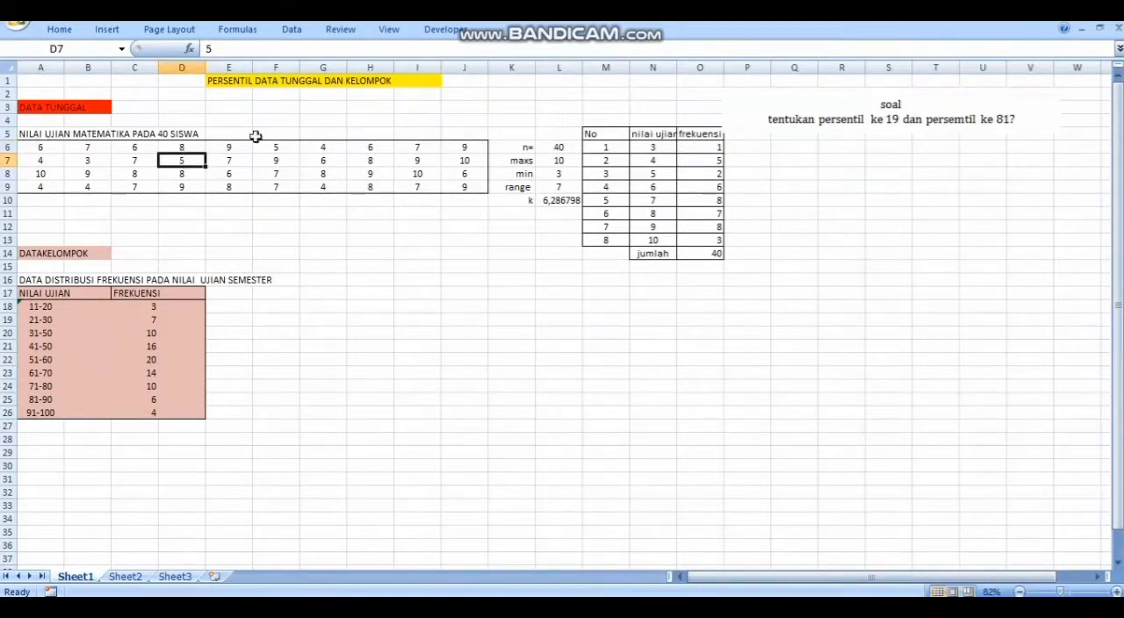
click(337, 146)
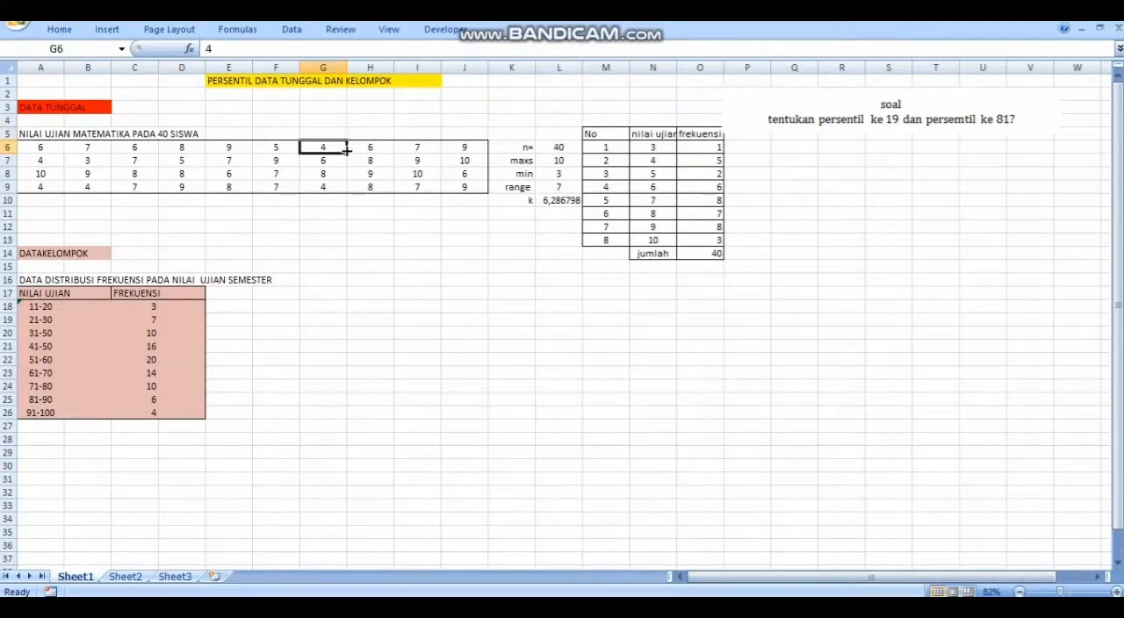
click(508, 147)
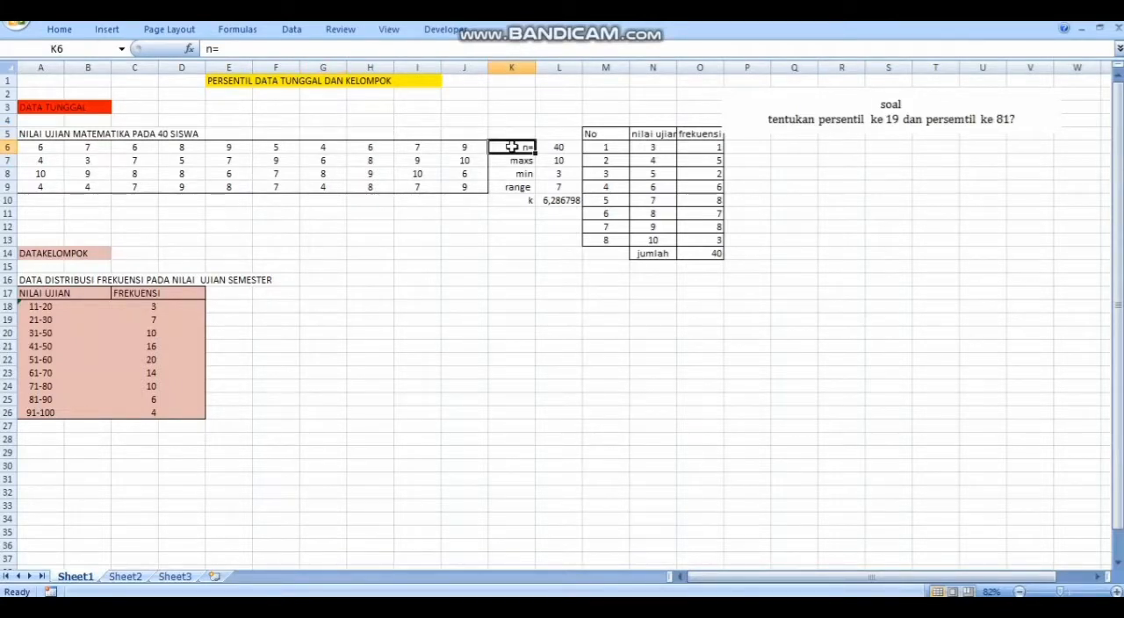
click(563, 151)
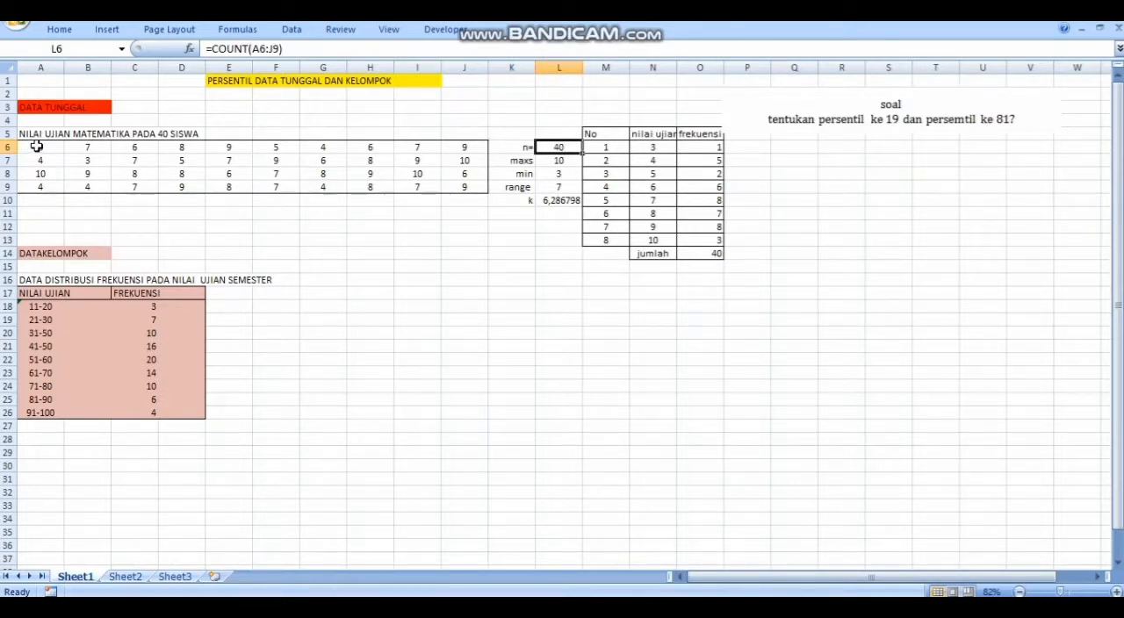
click(549, 160)
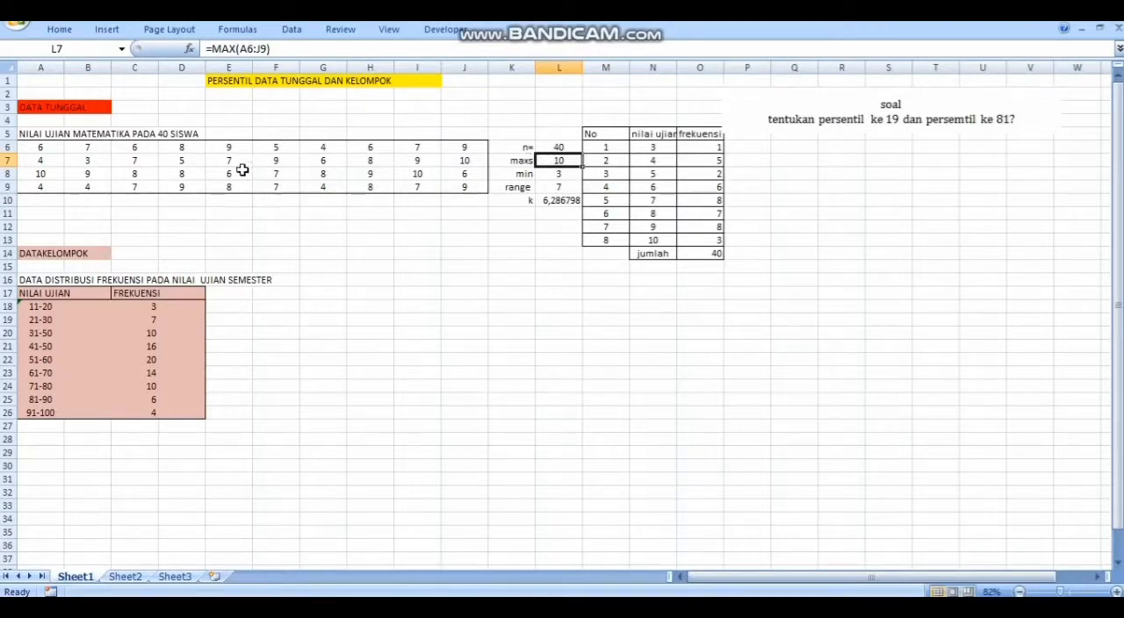
click(532, 174)
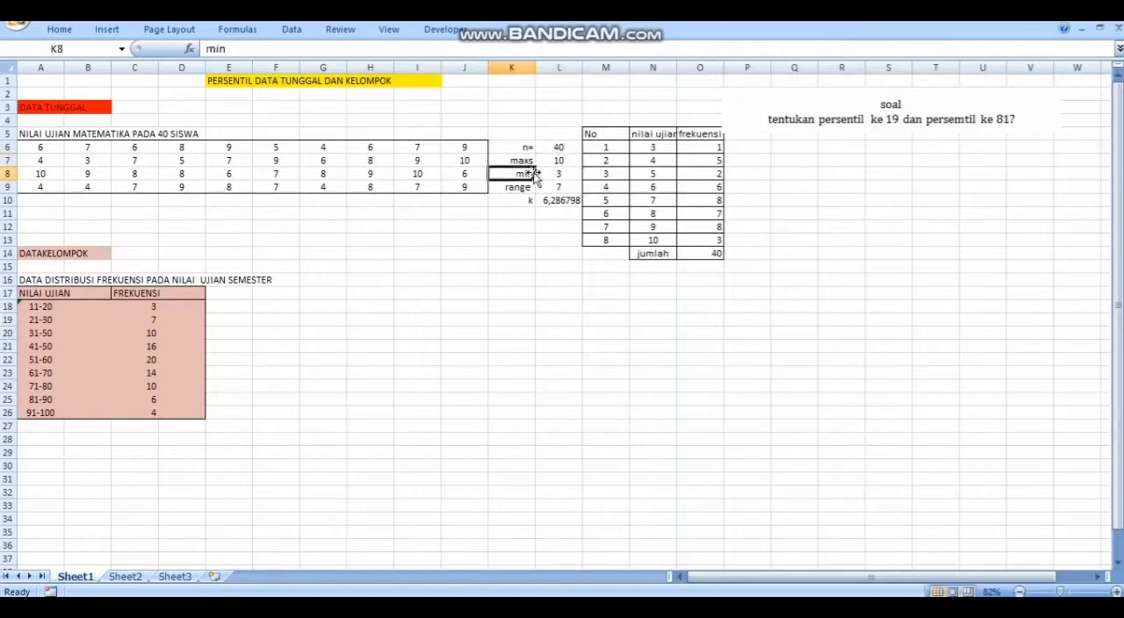
click(553, 174)
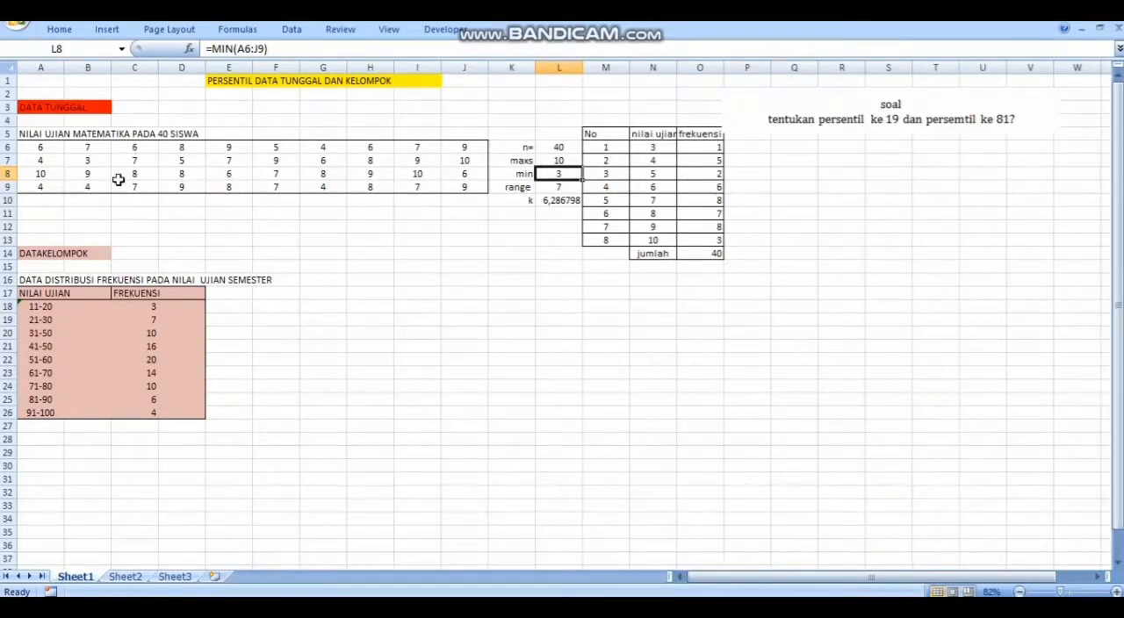
click(563, 188)
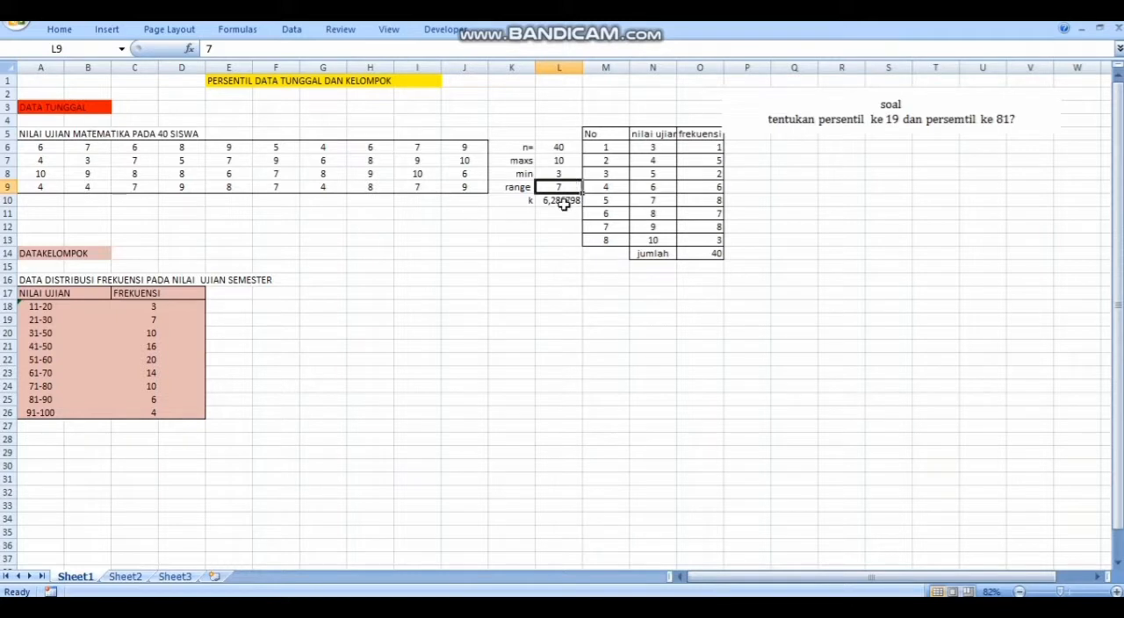
click(563, 203)
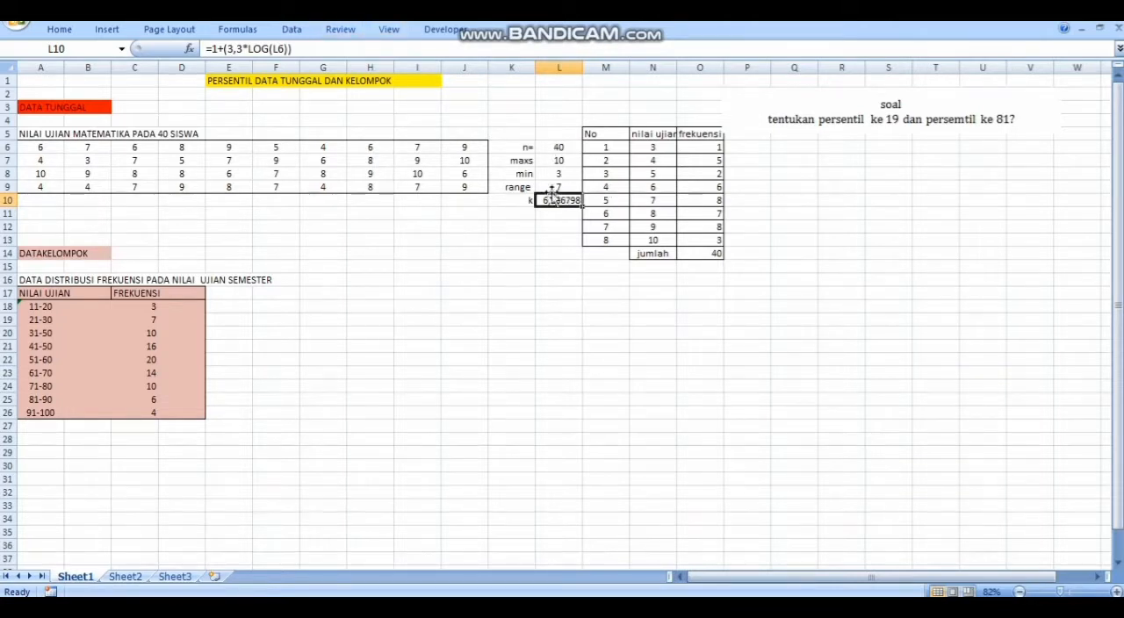
click(561, 150)
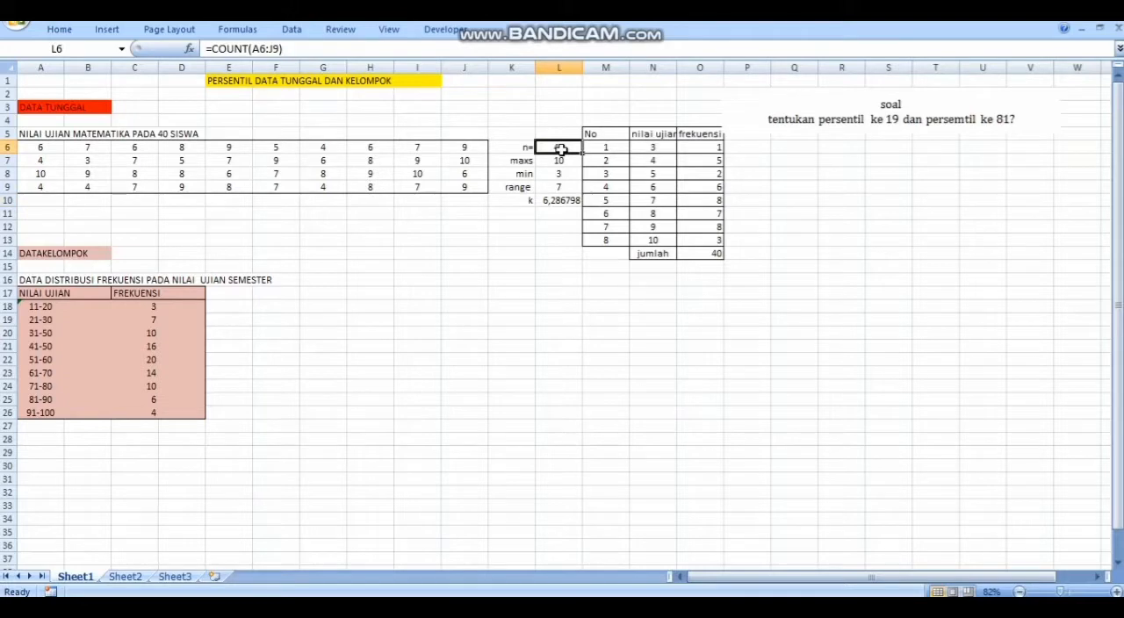
click(563, 202)
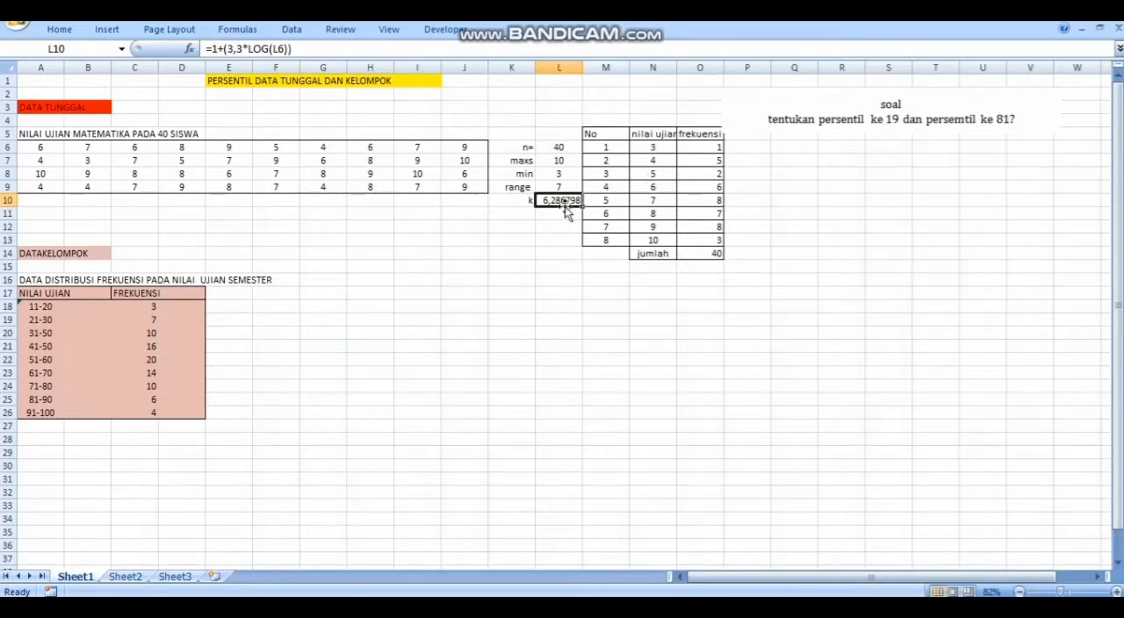
drag(570, 296, 545, 243)
click(554, 290)
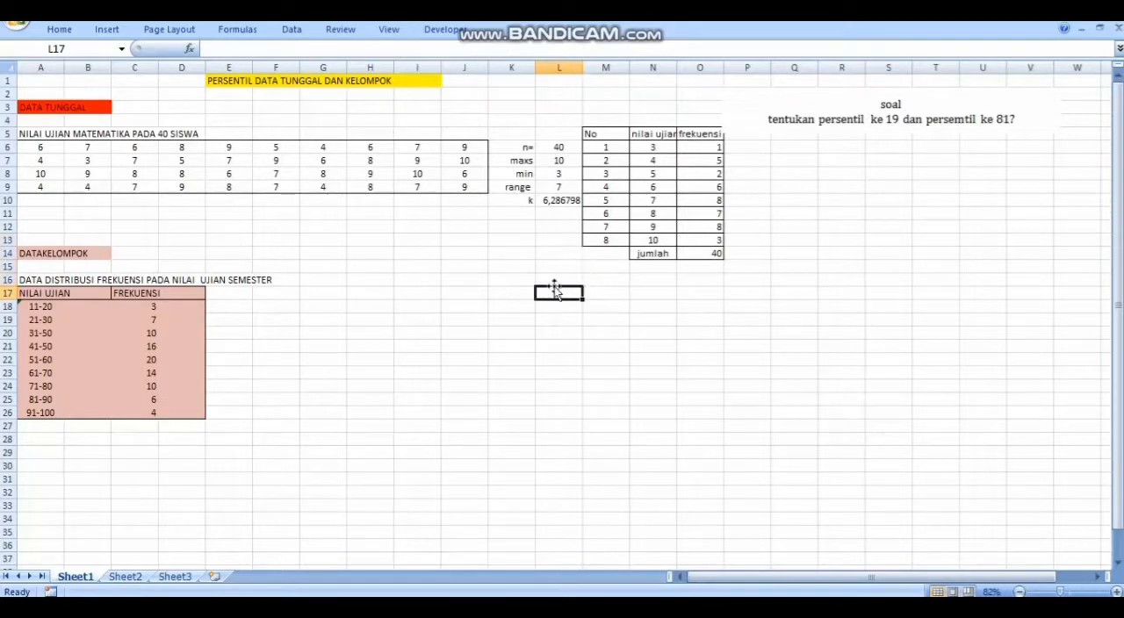
Review the single-data frequency table with its No, exam score and frequency columns, starting at M5
click(586, 132)
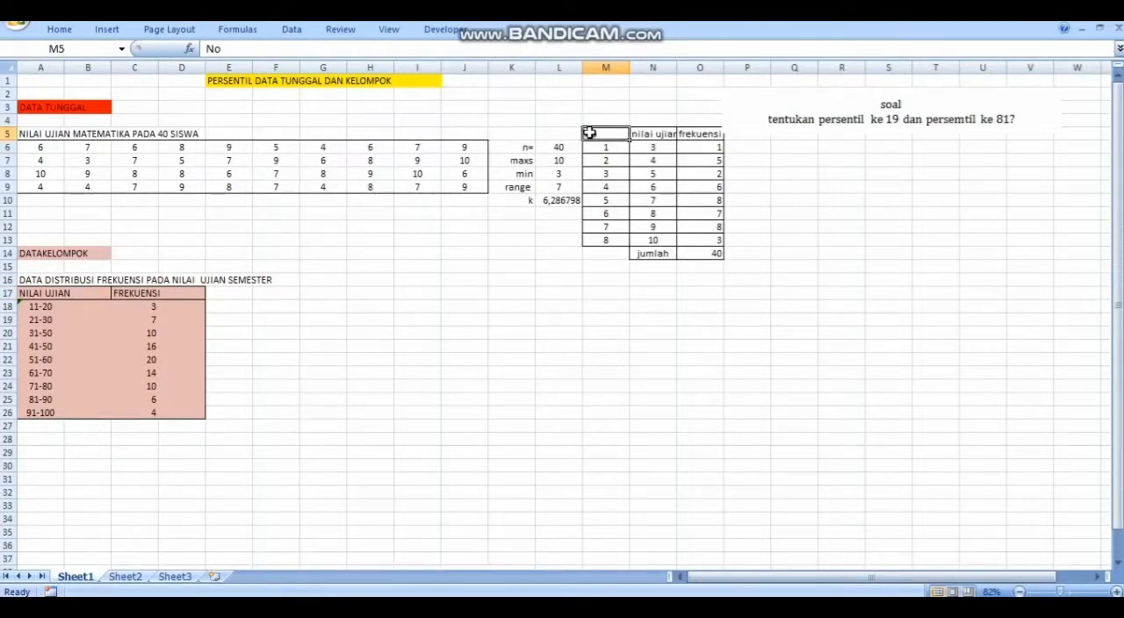
drag(589, 133, 638, 144)
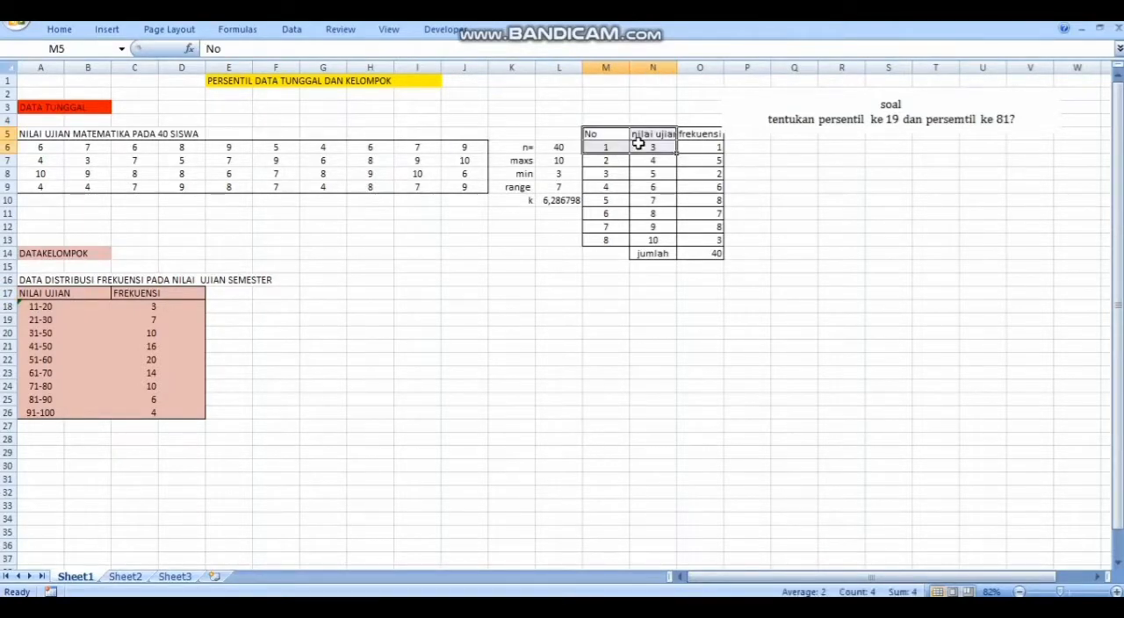
click(646, 174)
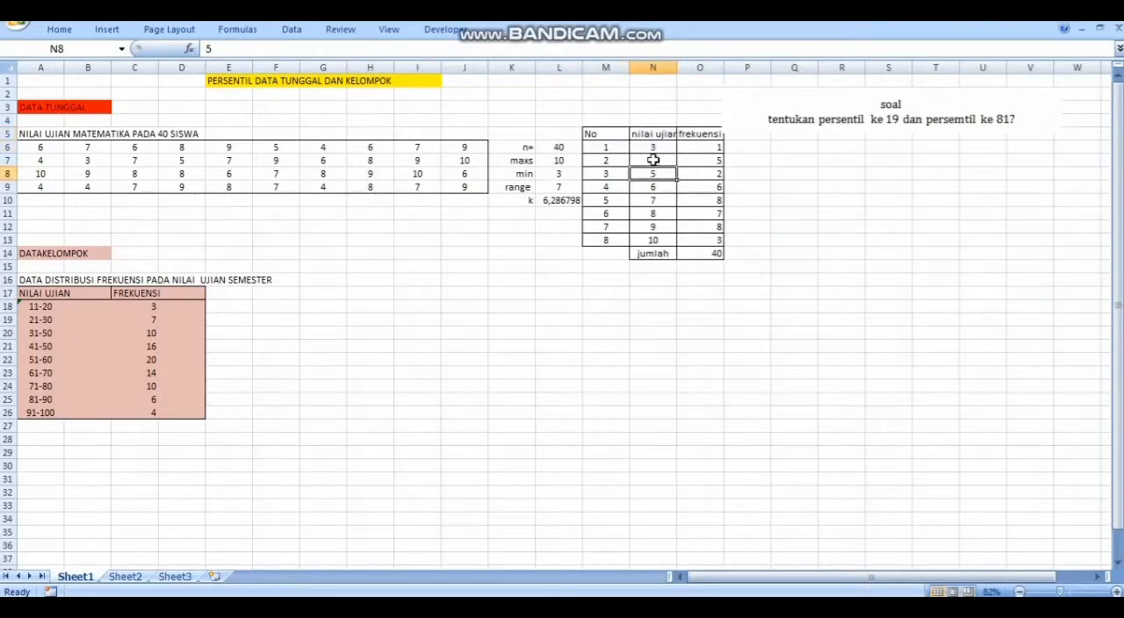
click(654, 145)
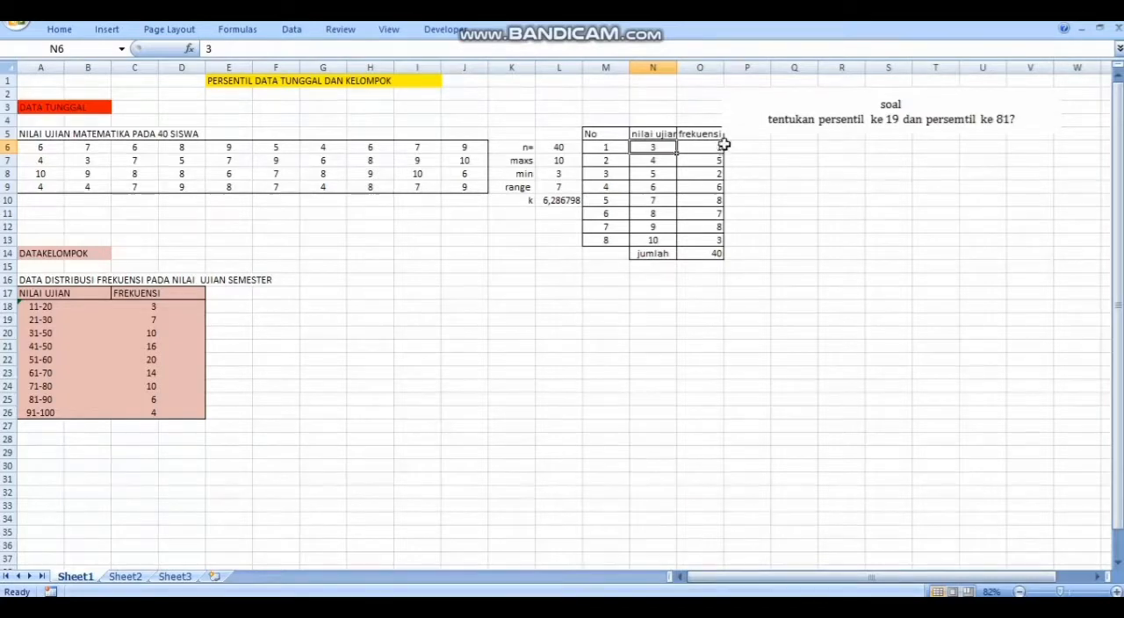
Move the percentile question text box slightly away from the frequency table, and select the empty cell M18
drag(733, 124, 757, 121)
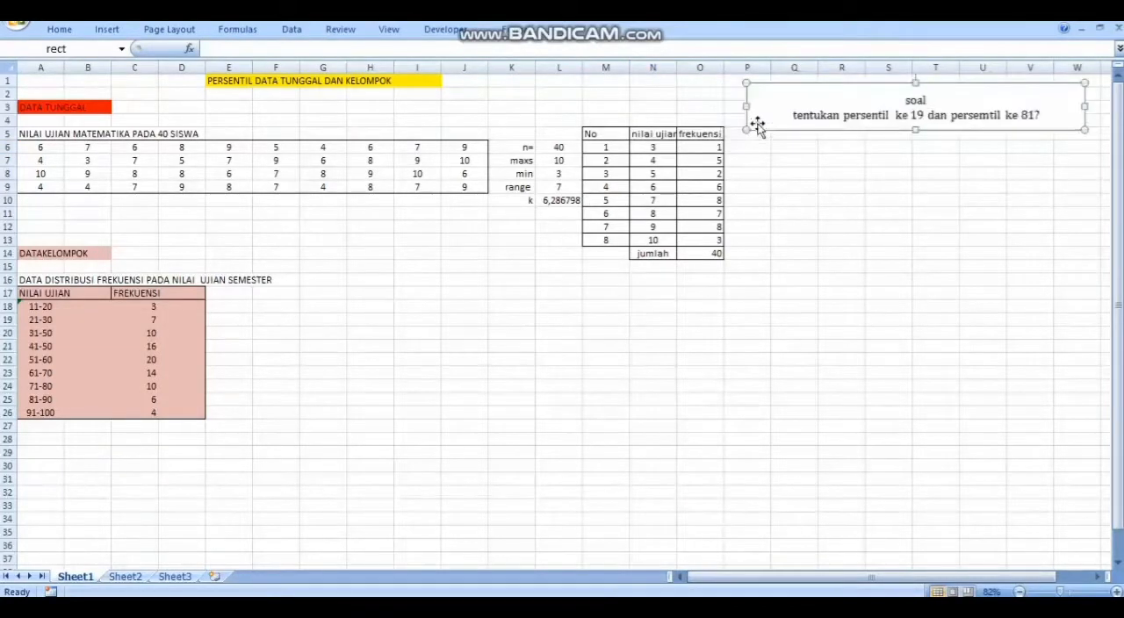
click(766, 232)
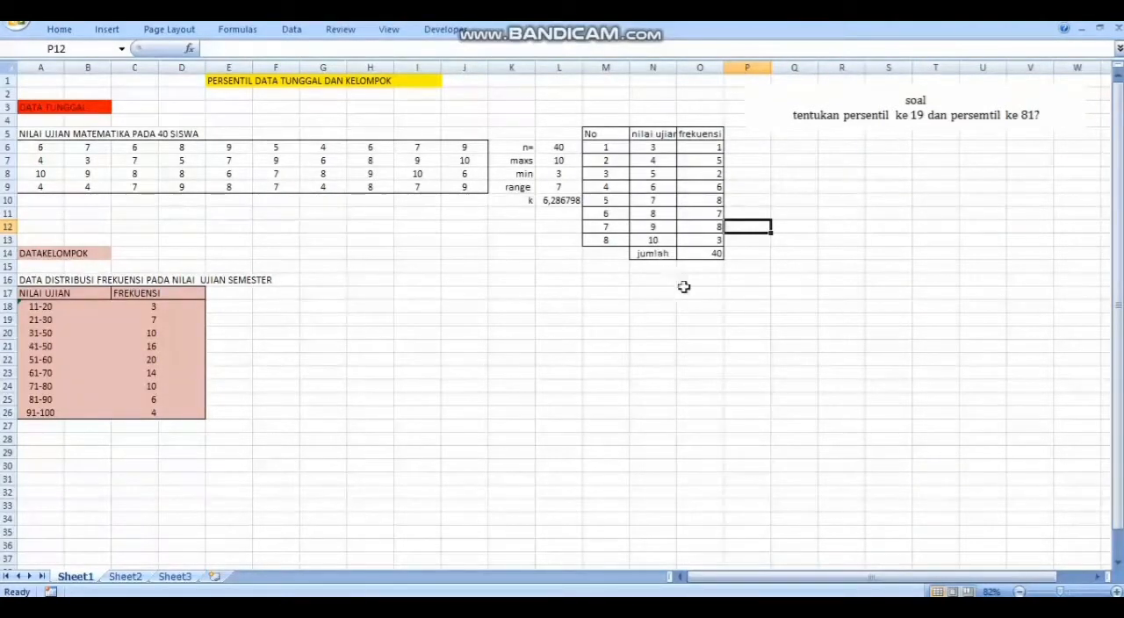
click(645, 305)
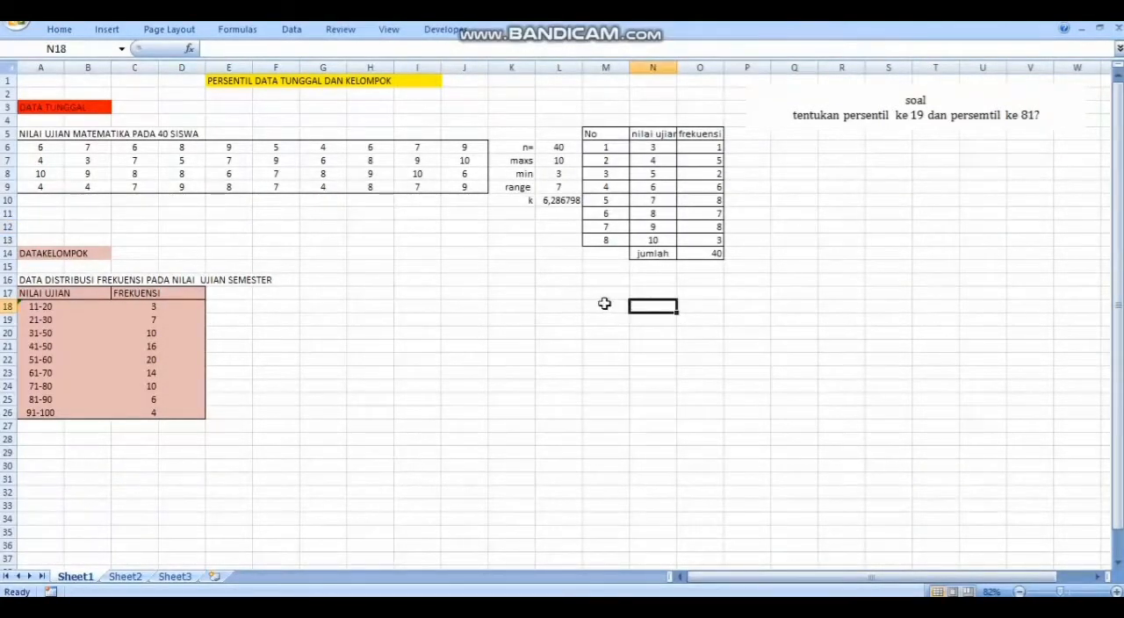
click(605, 303)
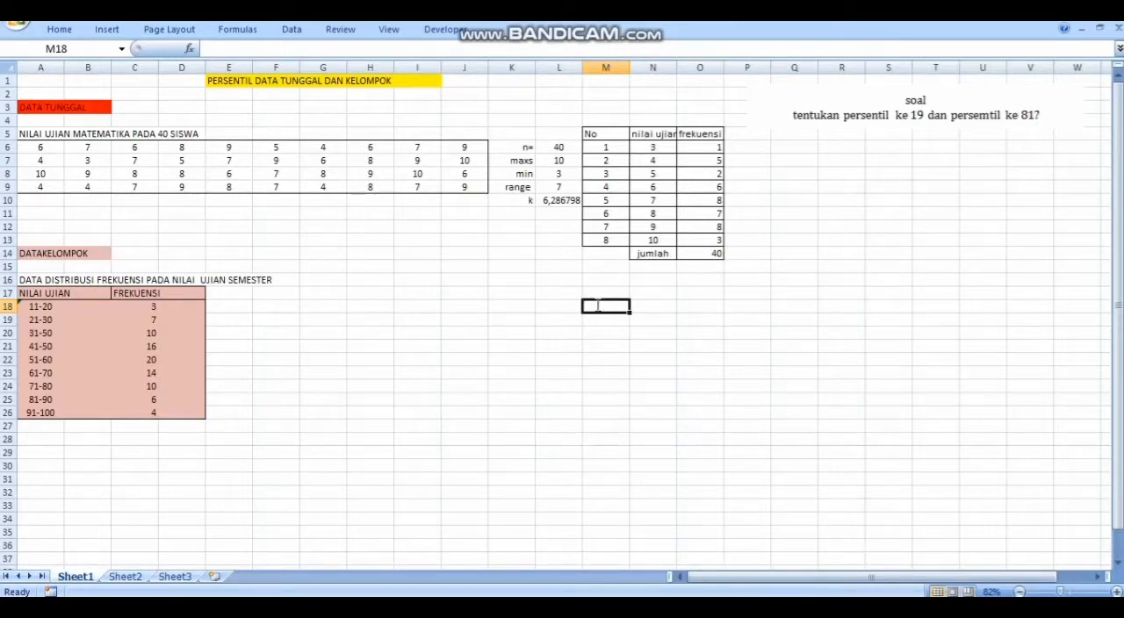
Label cell M18 as P19 and cell M19 as P81
text(P1)
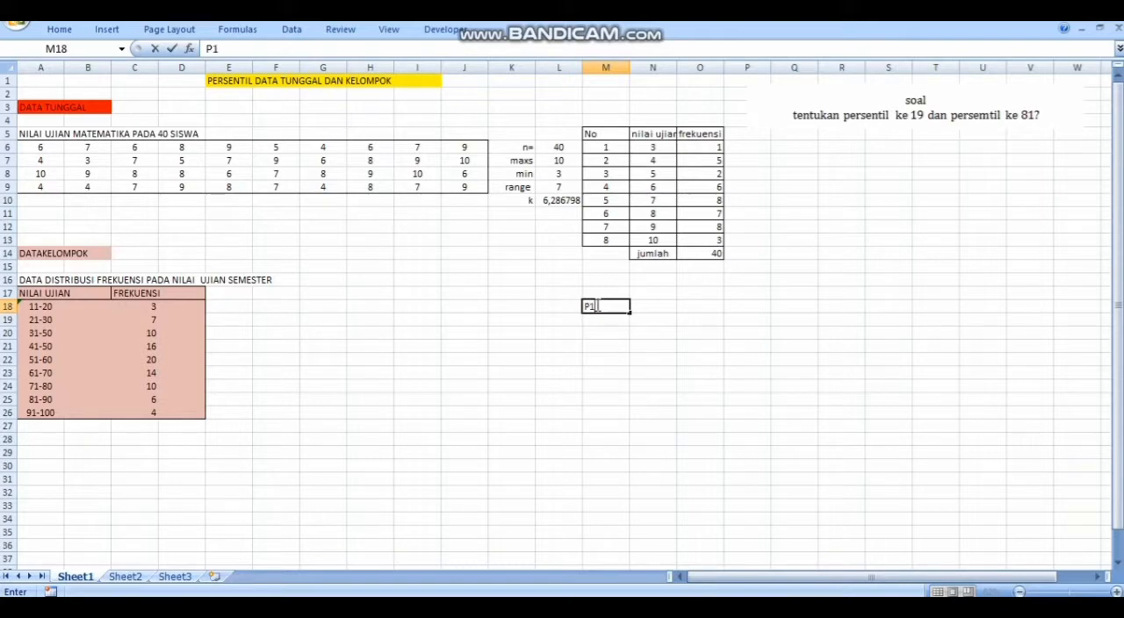
text(9)
click(591, 318)
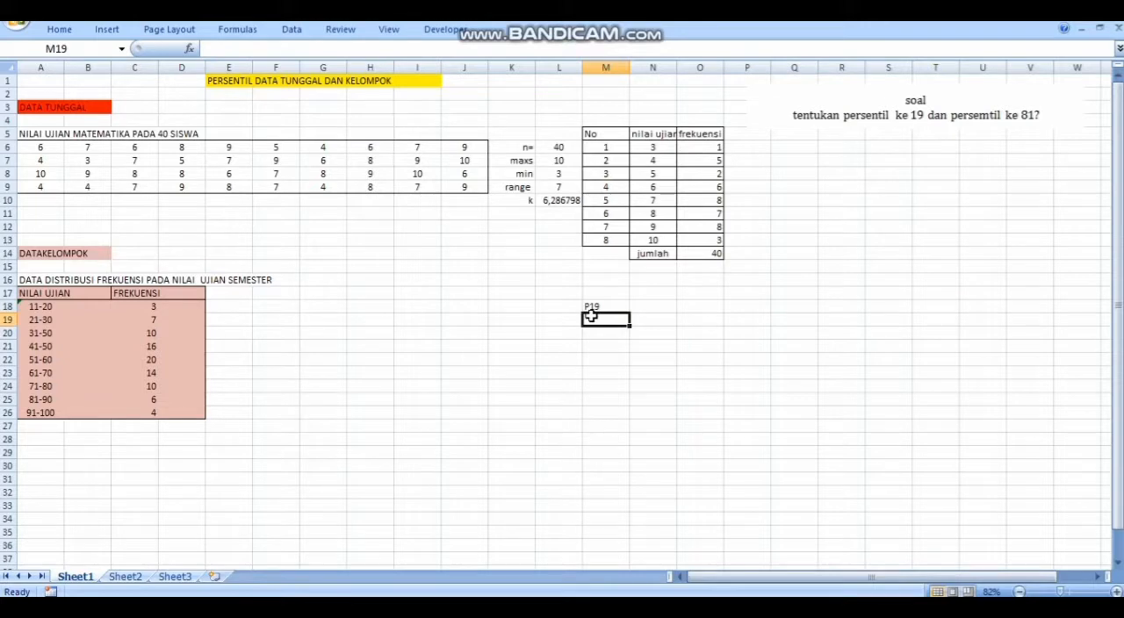
text(P)
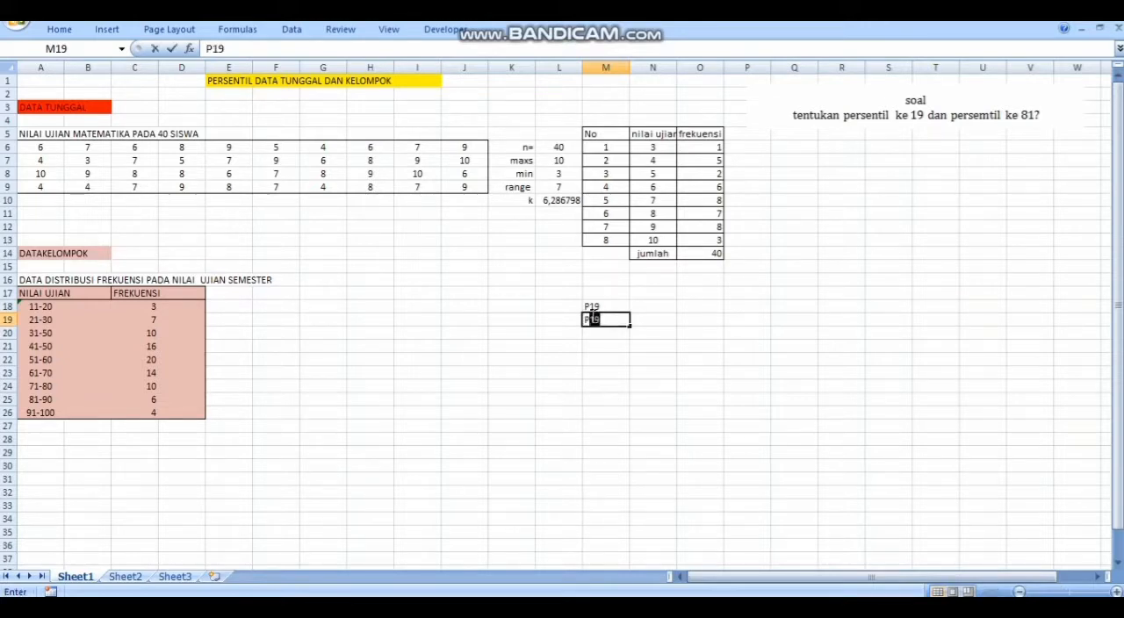
text(81)
Fill the P19 and P81 label cells, M18:M19, with a dark olive green background
click(580, 305)
click(593, 306)
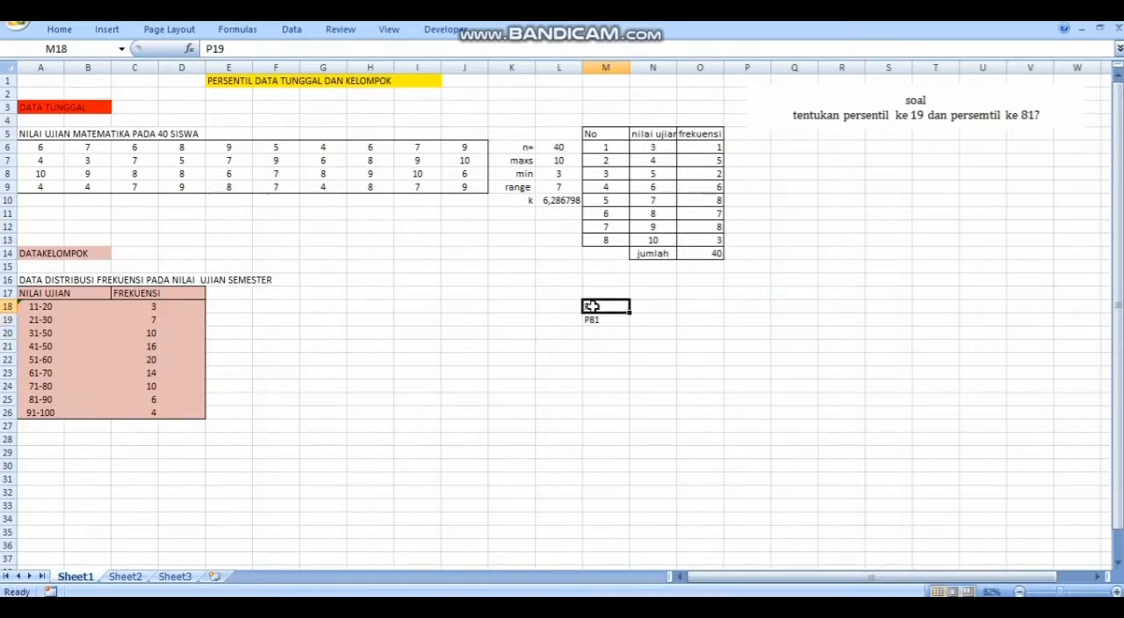
drag(593, 306, 606, 320)
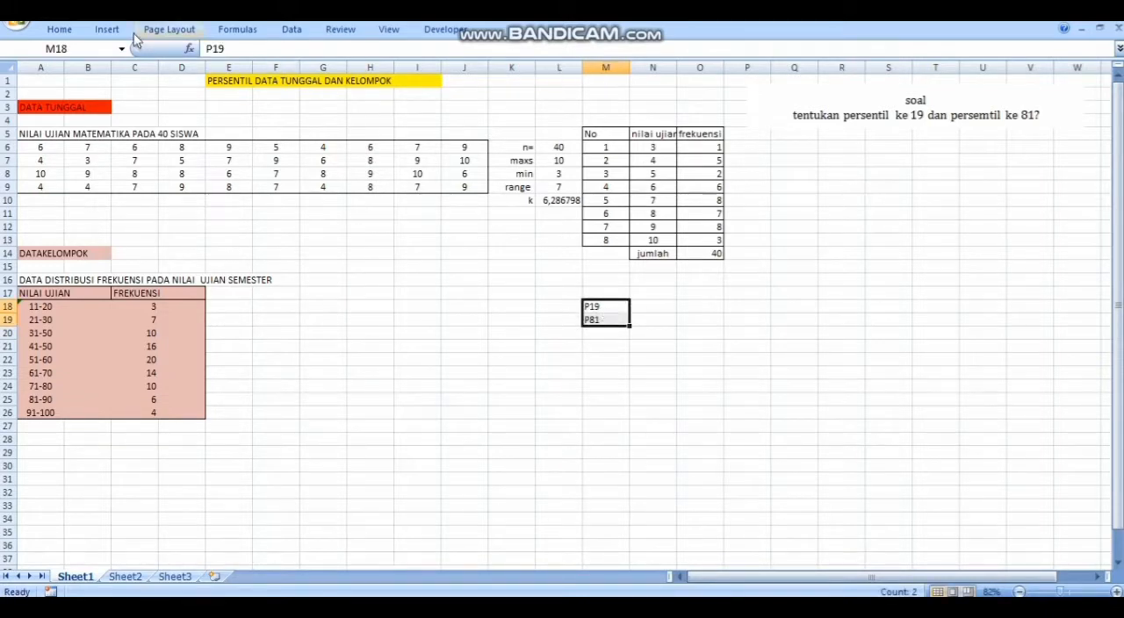
click(59, 29)
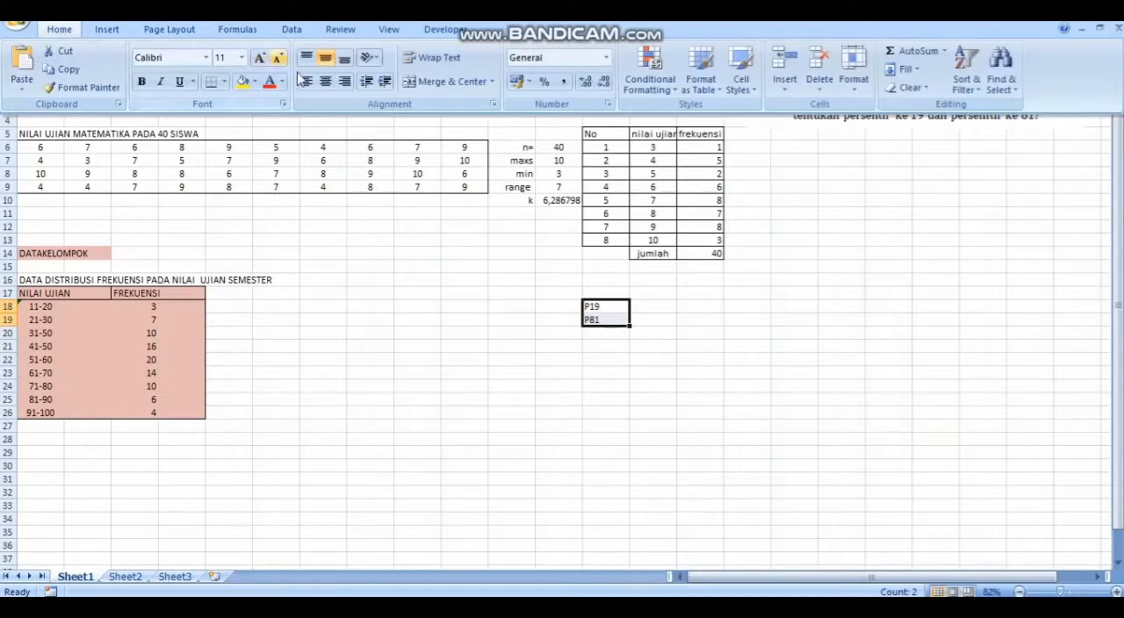
click(254, 80)
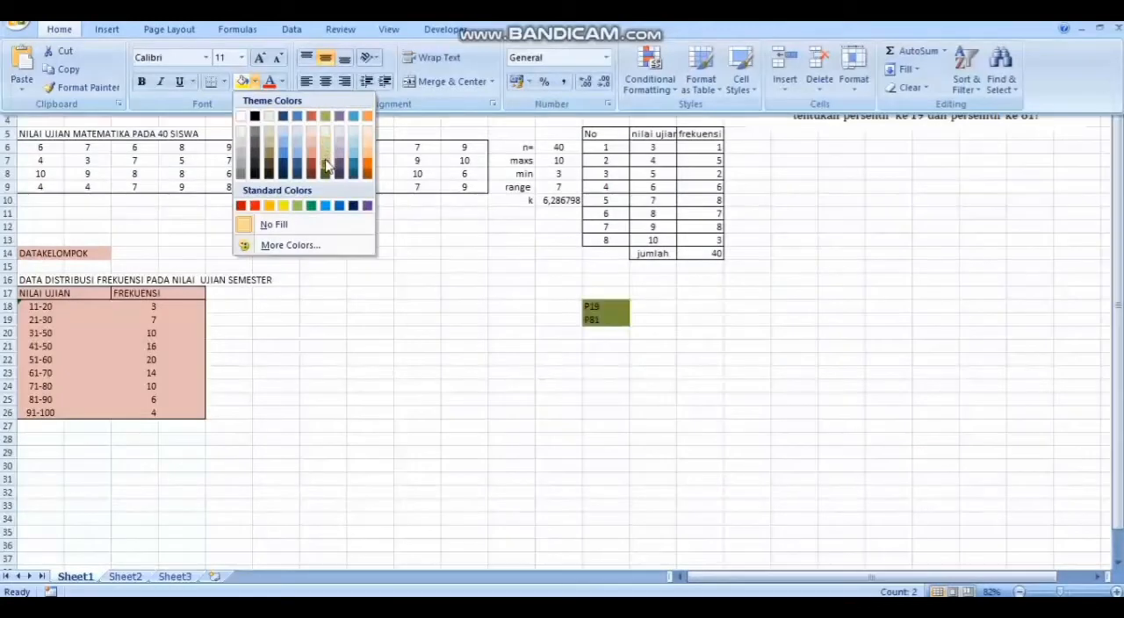
click(326, 167)
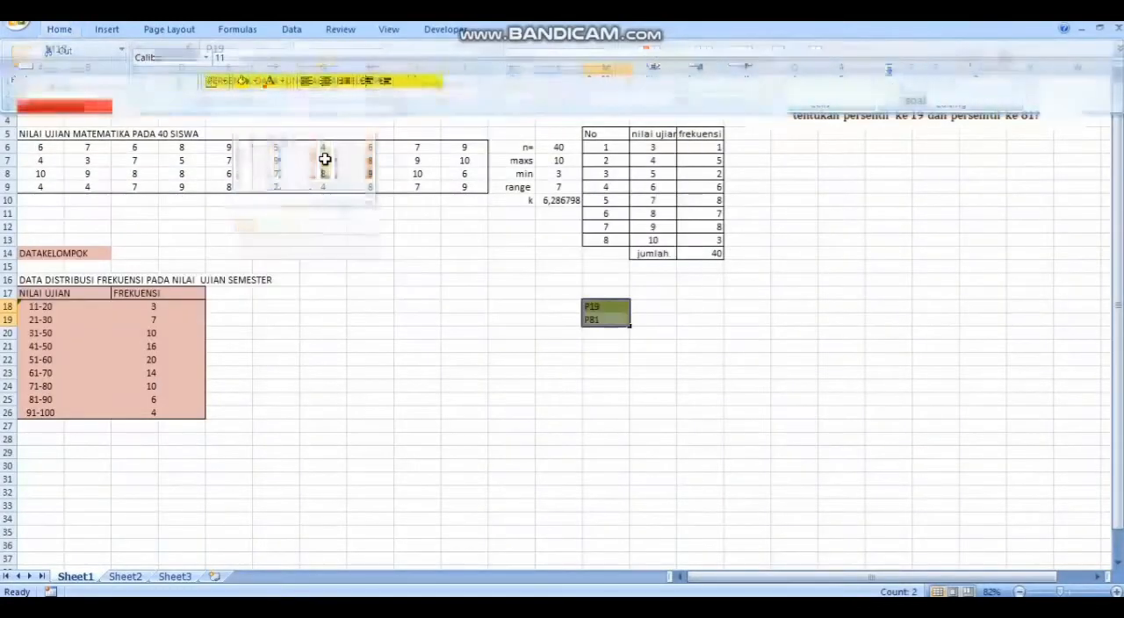
Begin a PERCENTILE formula in N18 beside the P19 label, closing the function's help window
click(657, 304)
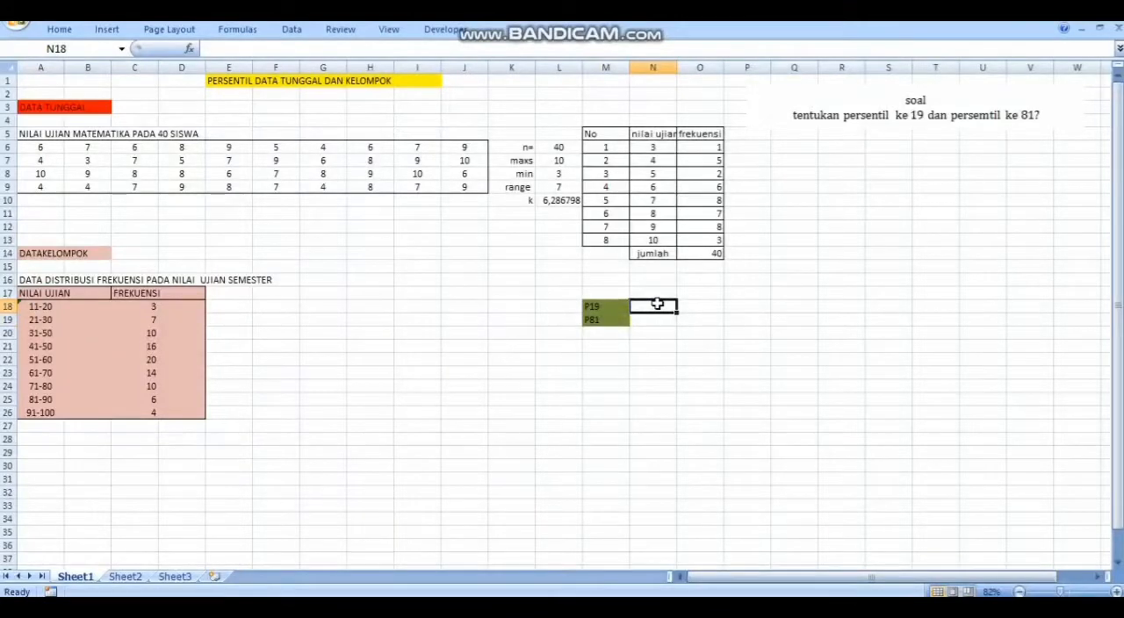
text(=)
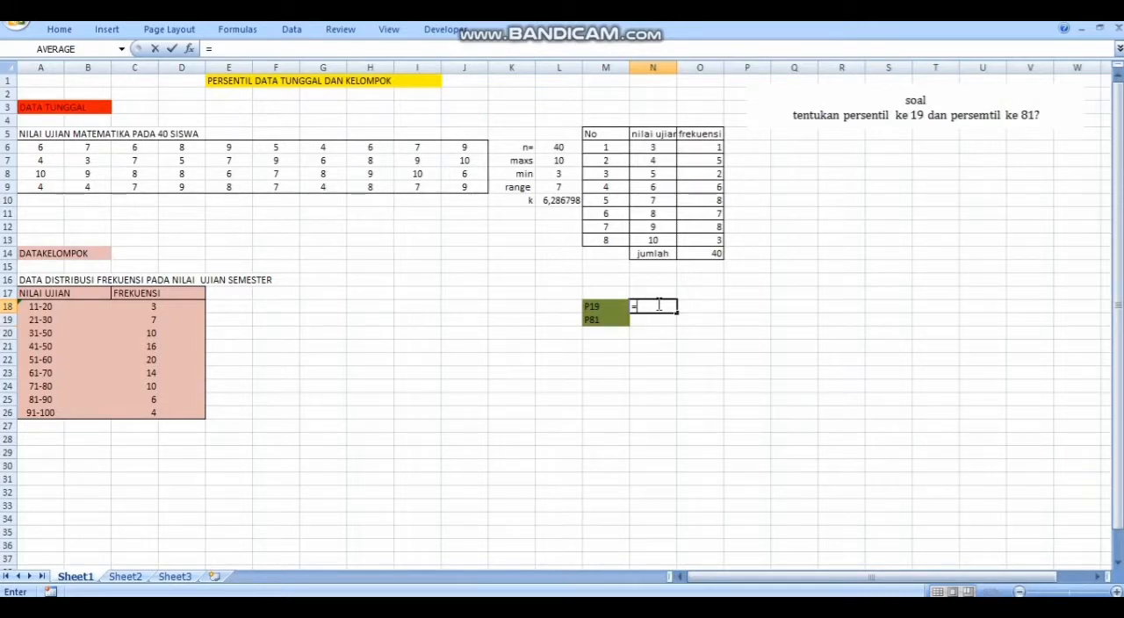
text(PER)
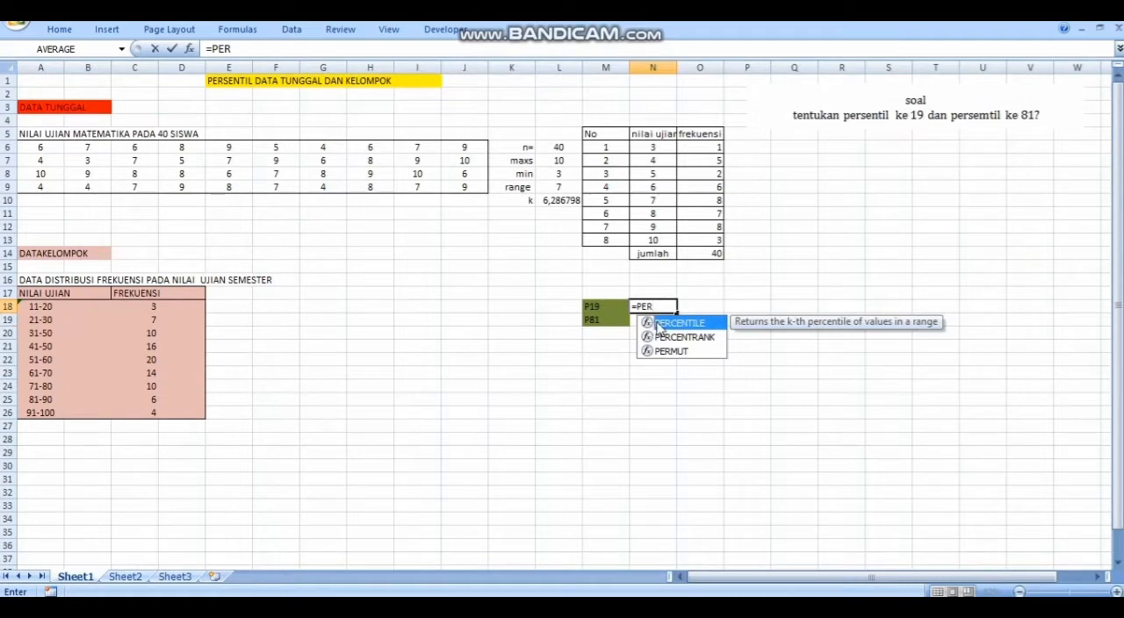
double_click(661, 324)
click(657, 322)
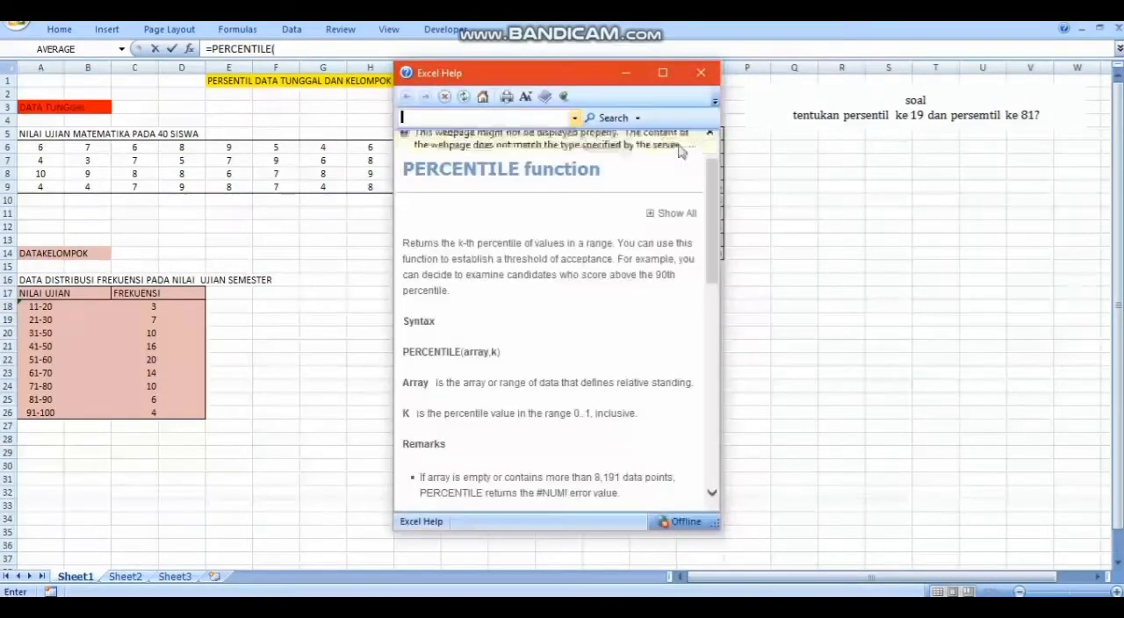
click(701, 72)
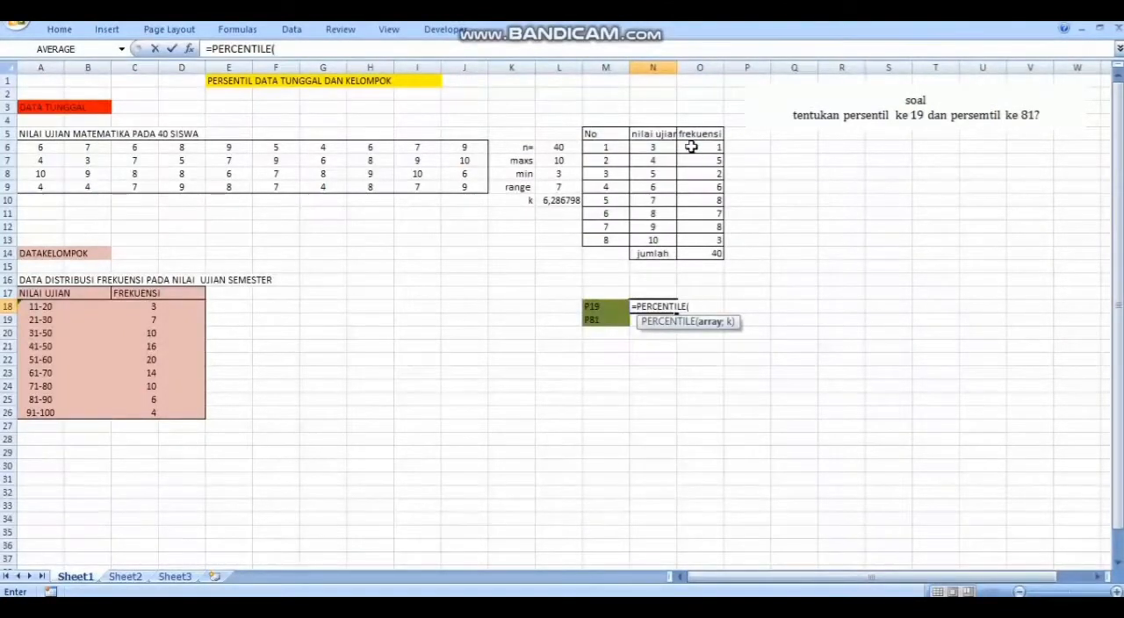
drag(690, 146, 717, 253)
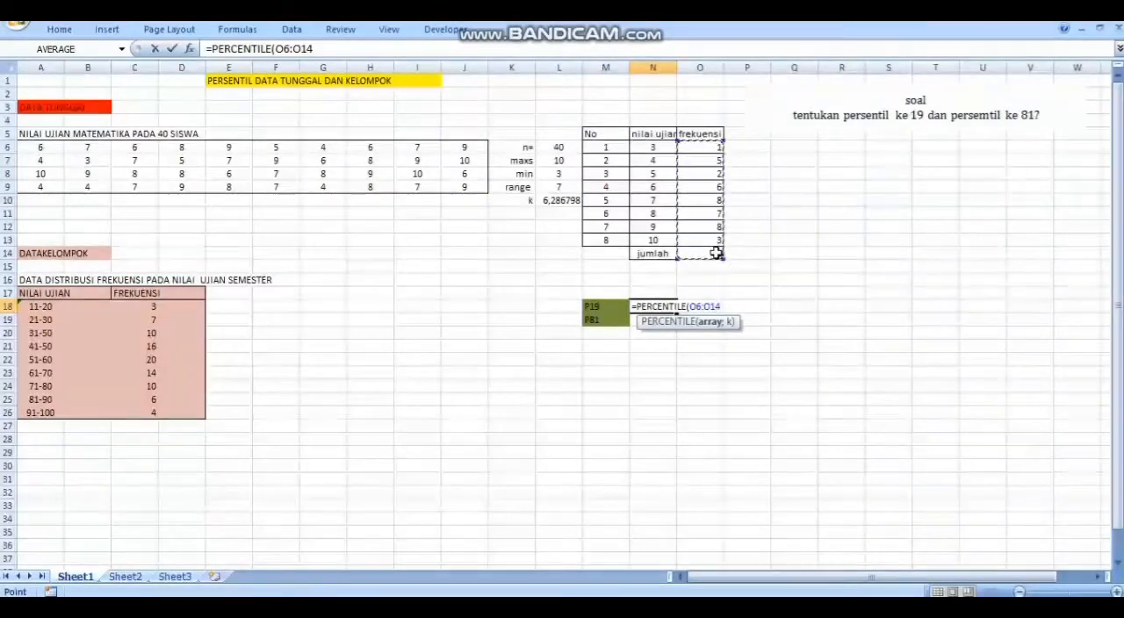
click(717, 253)
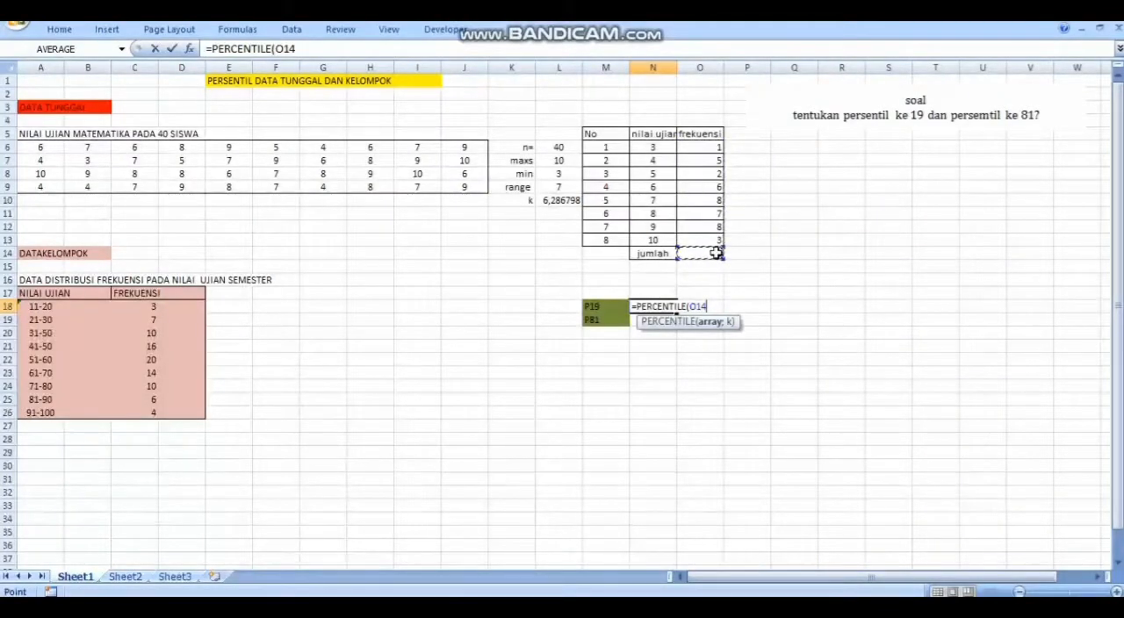
drag(717, 253, 709, 190)
click(706, 154)
click(690, 151)
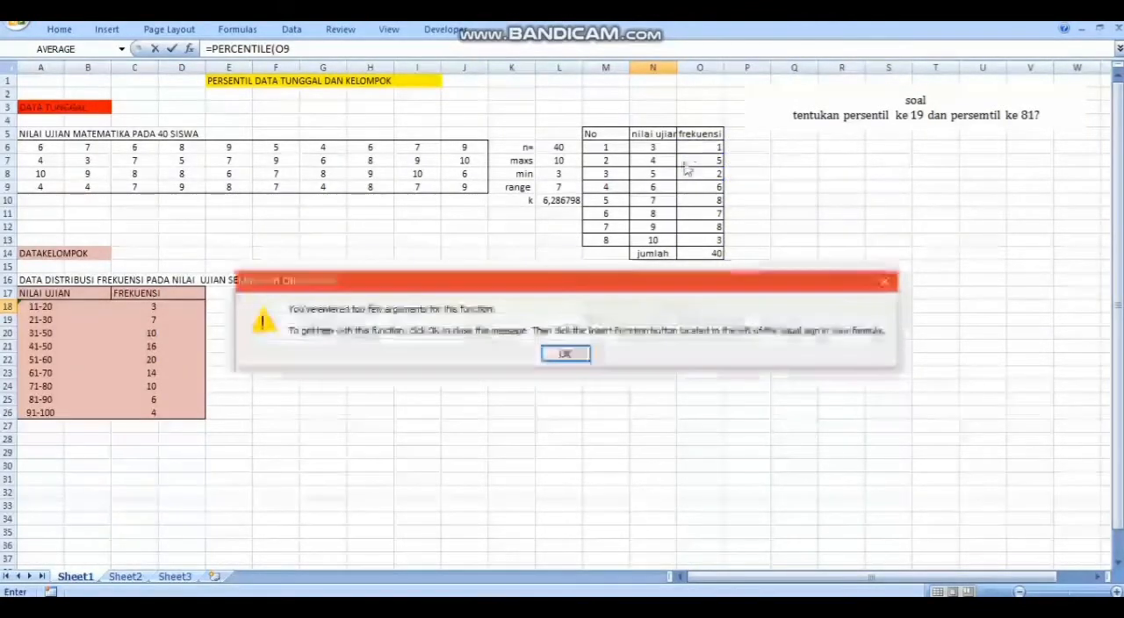
click(885, 281)
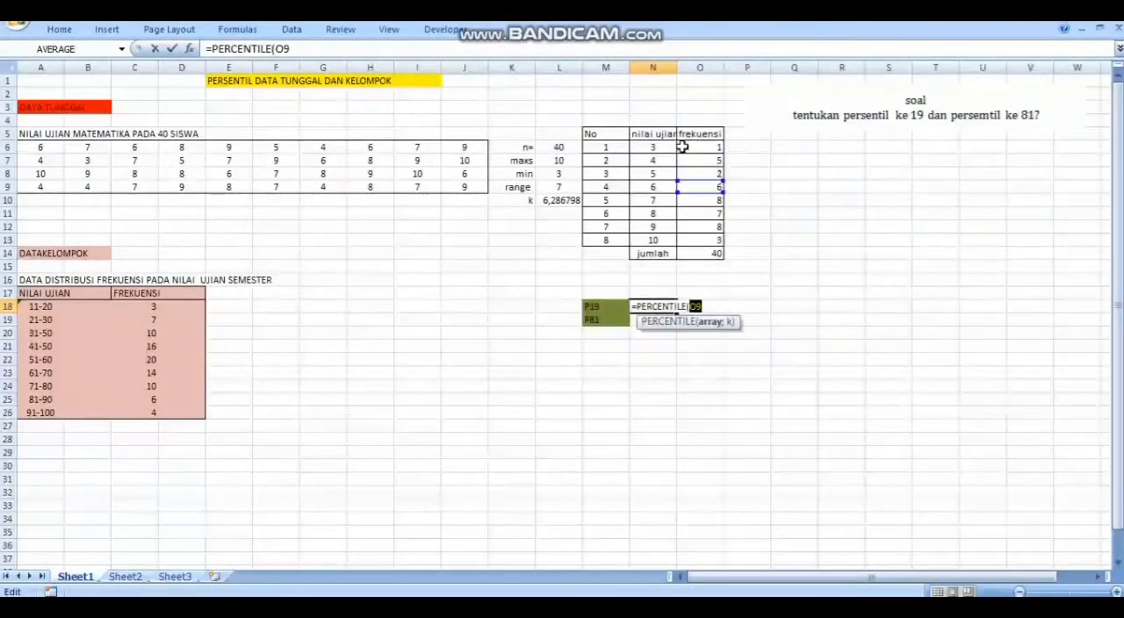
Complete the PERCENTILE formula in N18 with the frequency range O6:O14 as array and 0,19 as k
drag(681, 148, 716, 253)
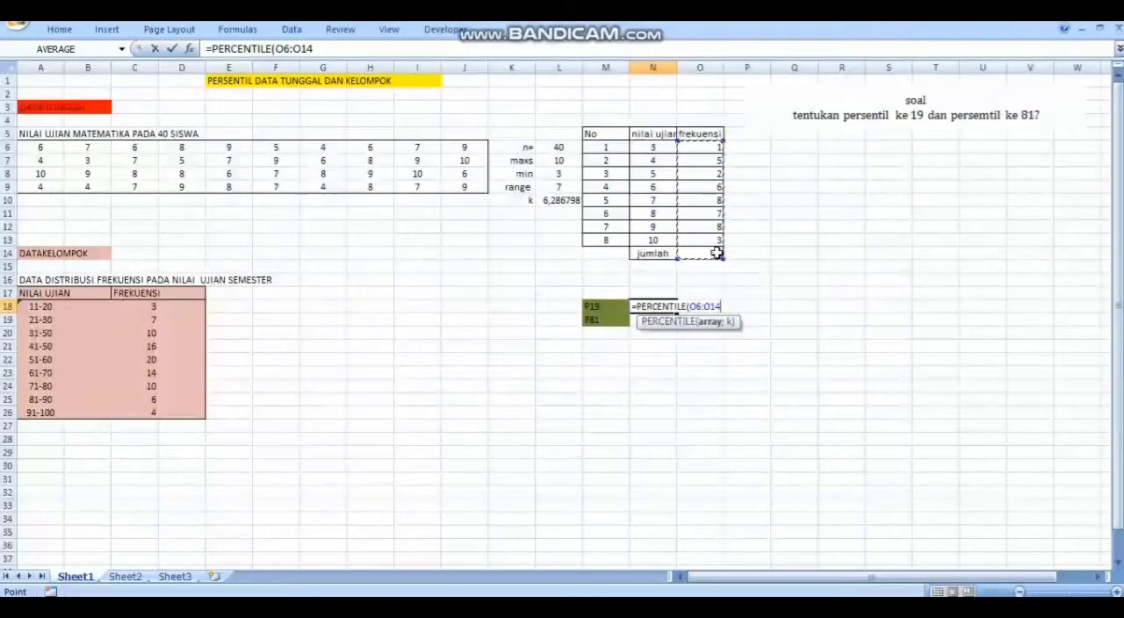
click(729, 303)
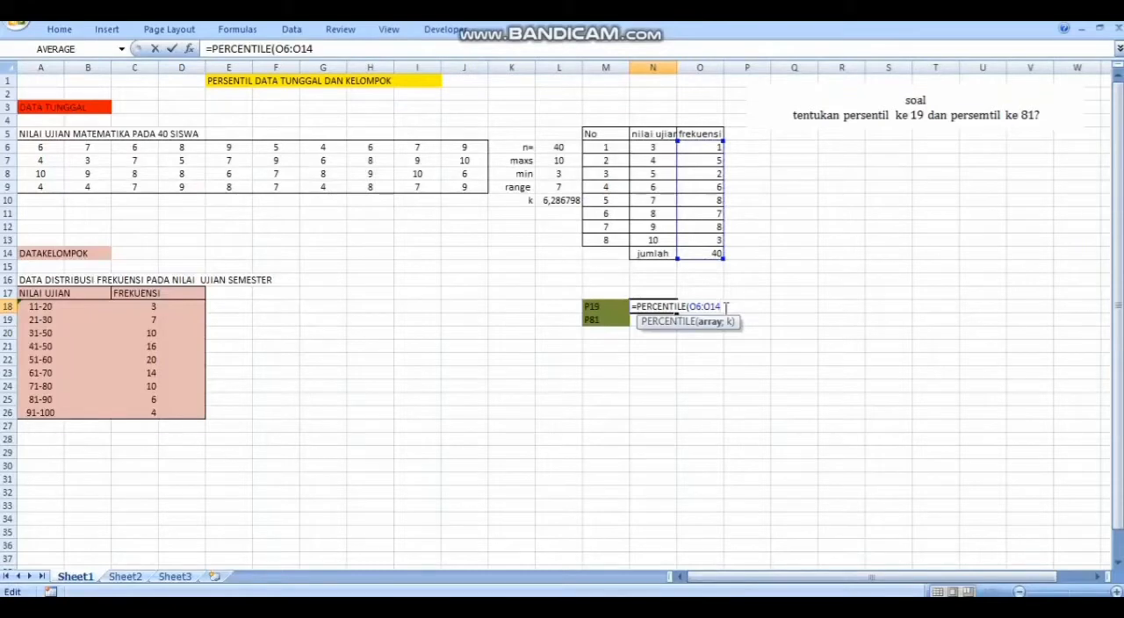
text(;)
text(0,19)
key(Return)
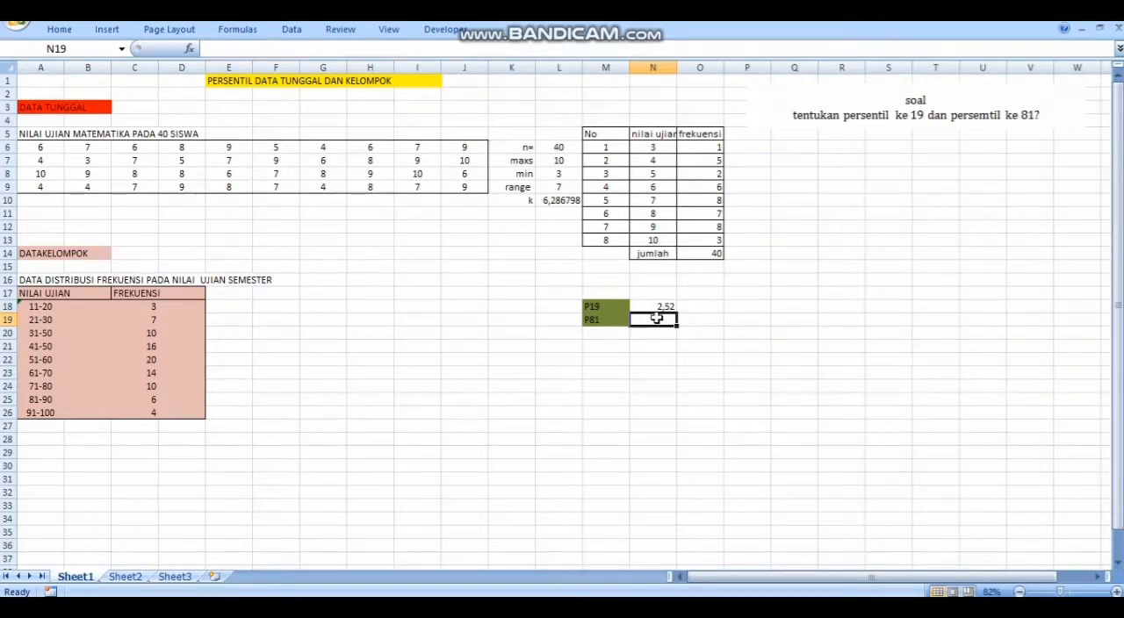
Calculate P81 in N19 with the PERCENTILE function, using O6:O14 as array and 0,81 as k
text(=)
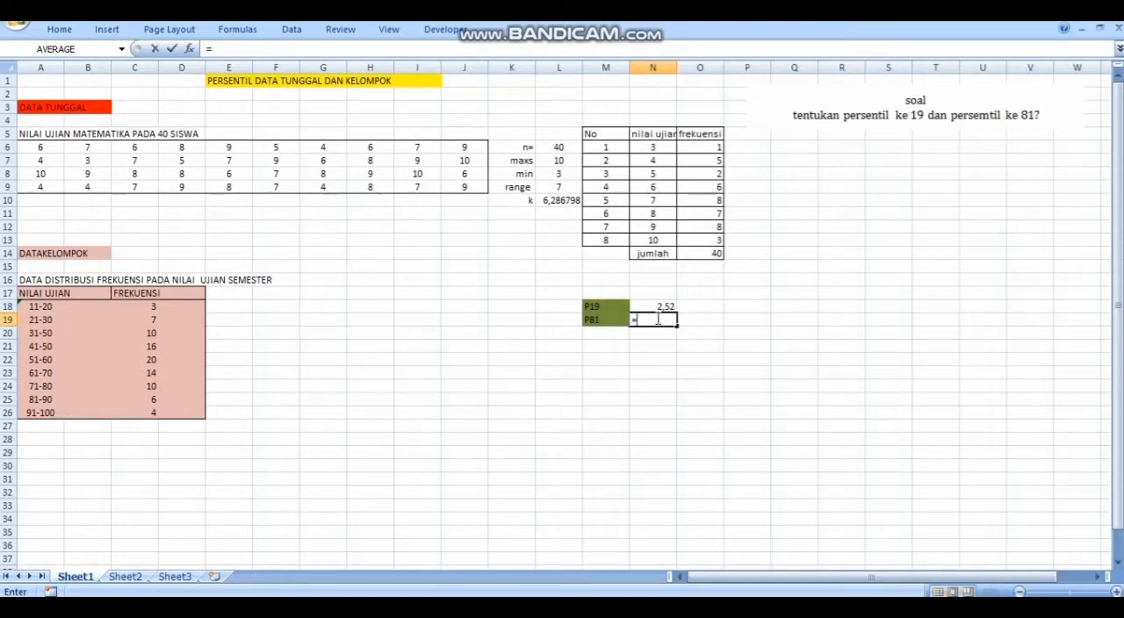
text(P)
click(674, 352)
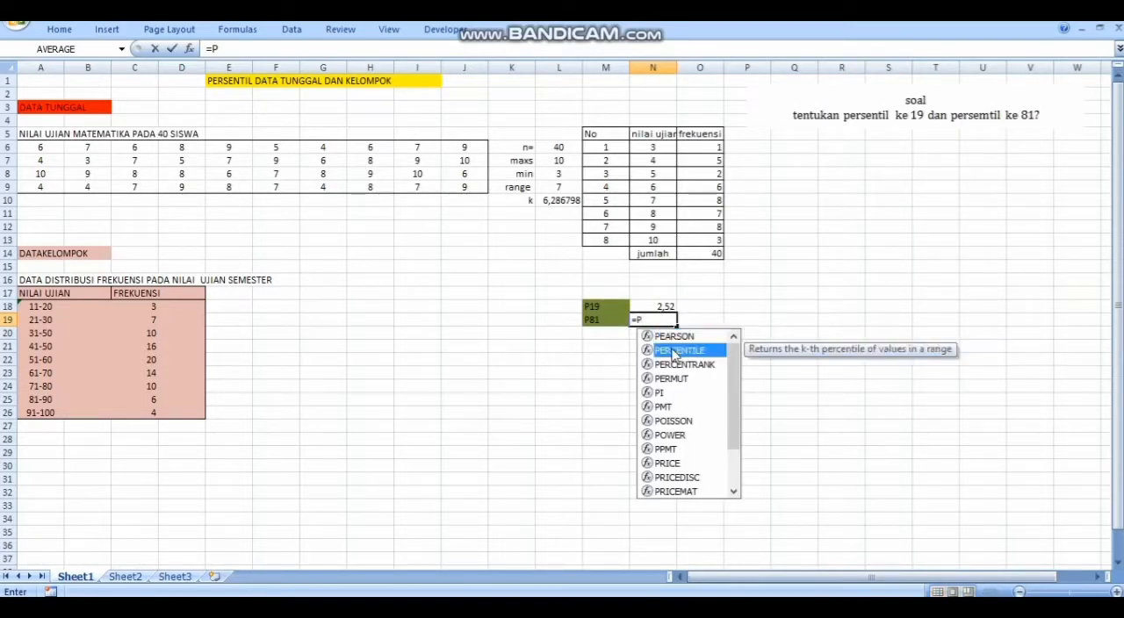
double_click(673, 352)
click(694, 148)
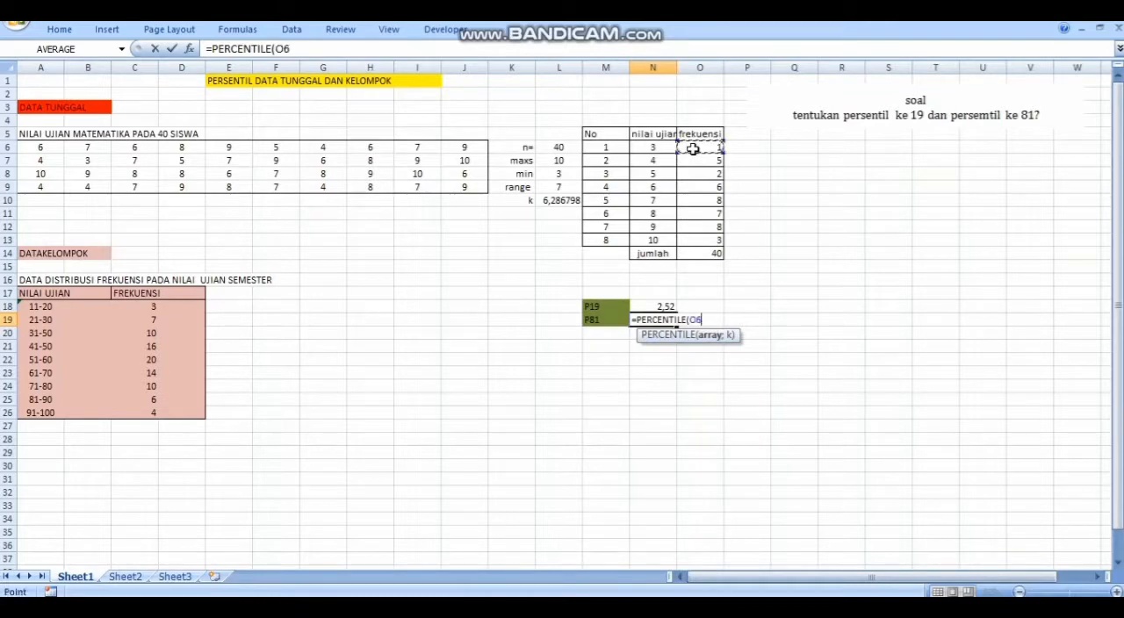
drag(693, 149, 719, 251)
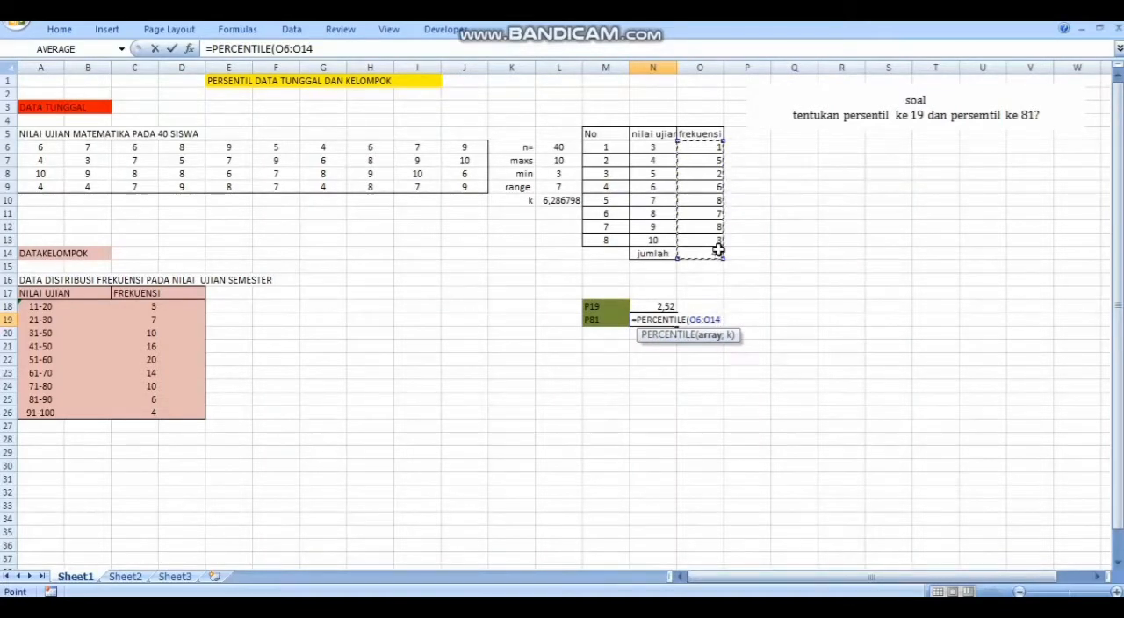
text(;)
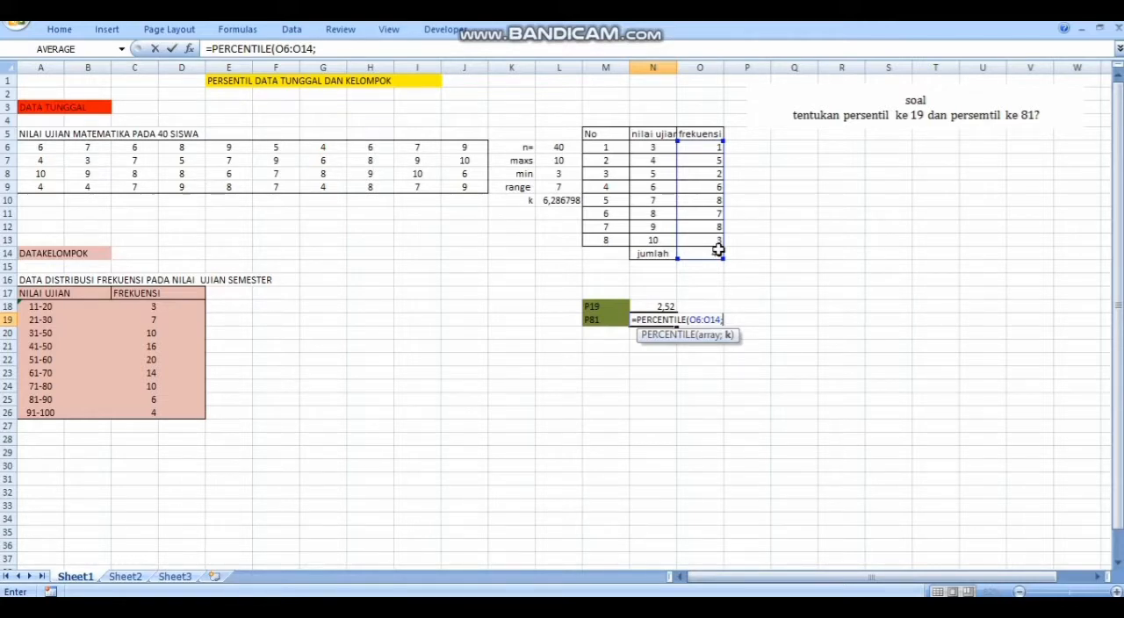
text(0,81)
key(Return)
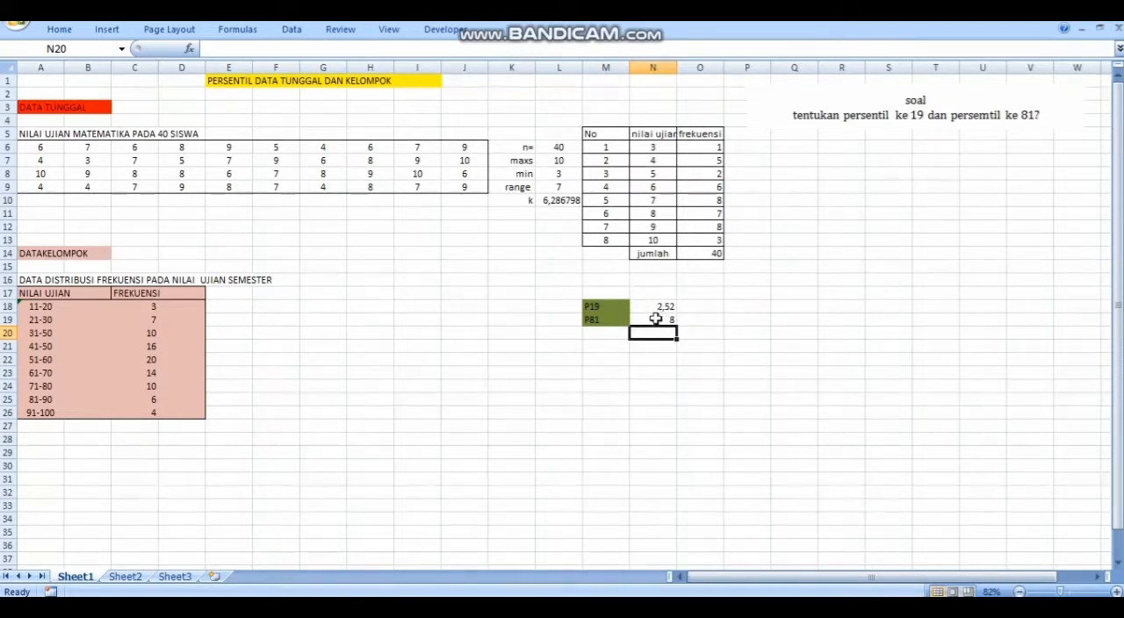
click(655, 320)
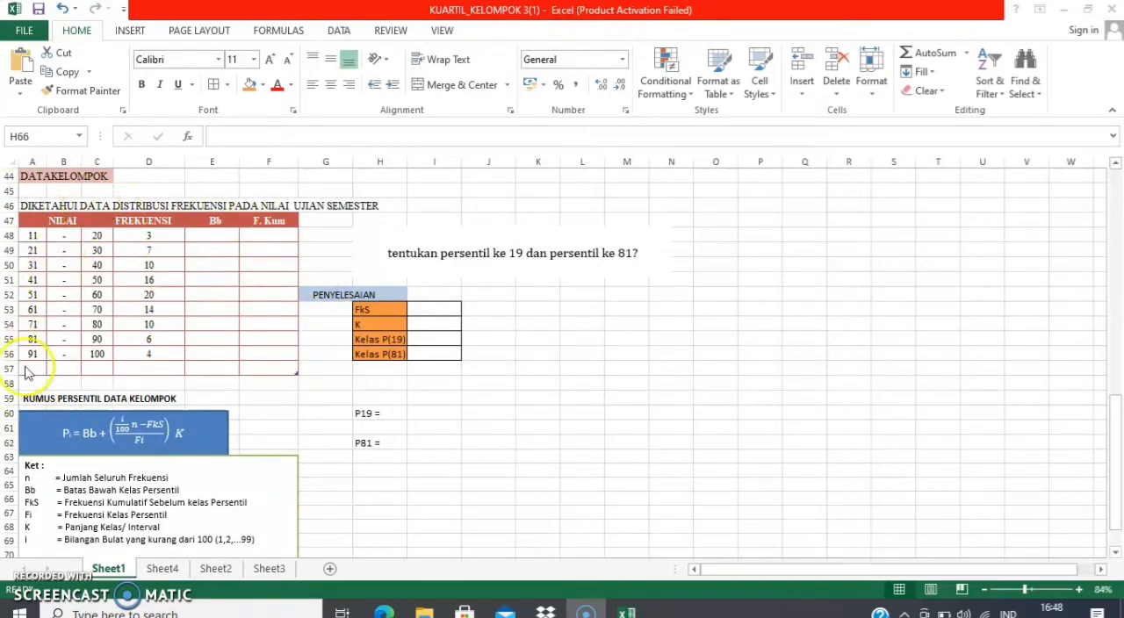
click(213, 236)
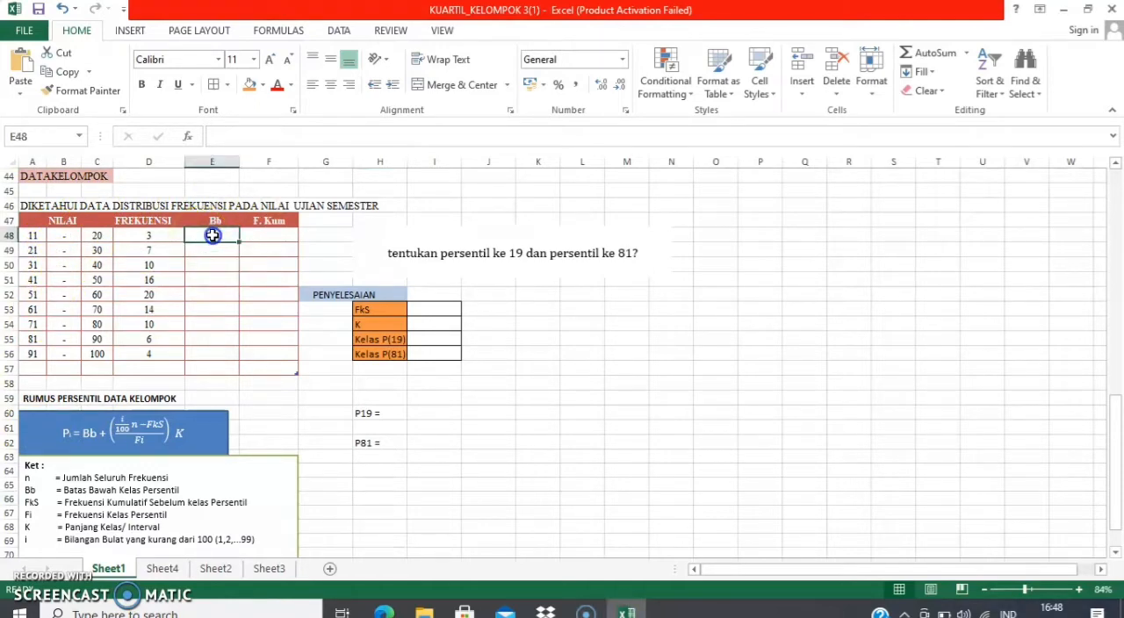
text(=)
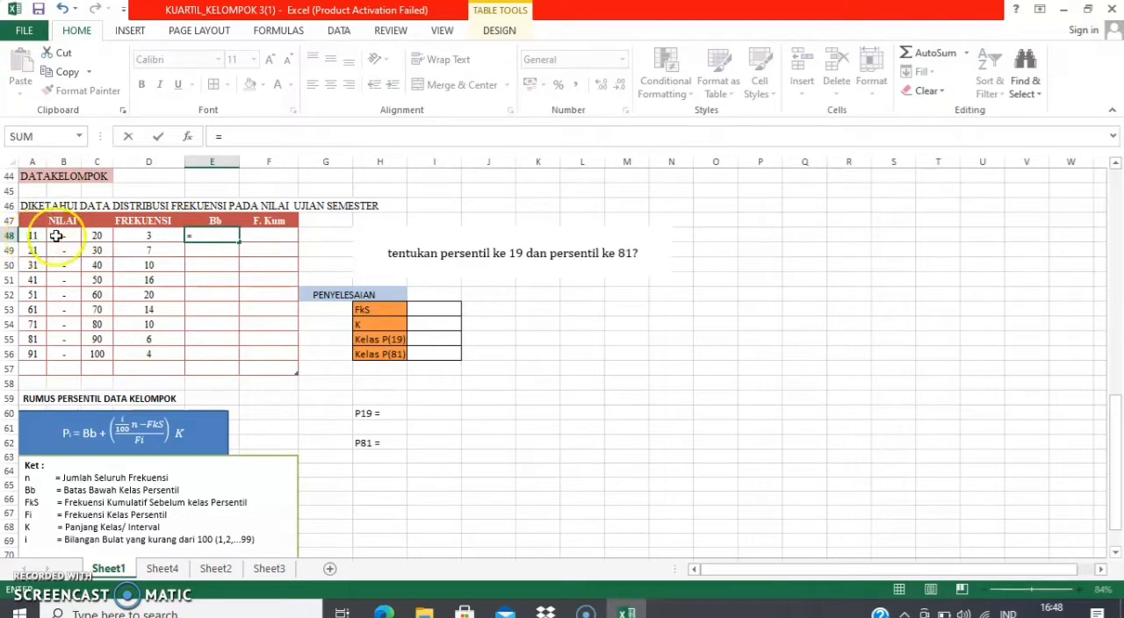
click(35, 236)
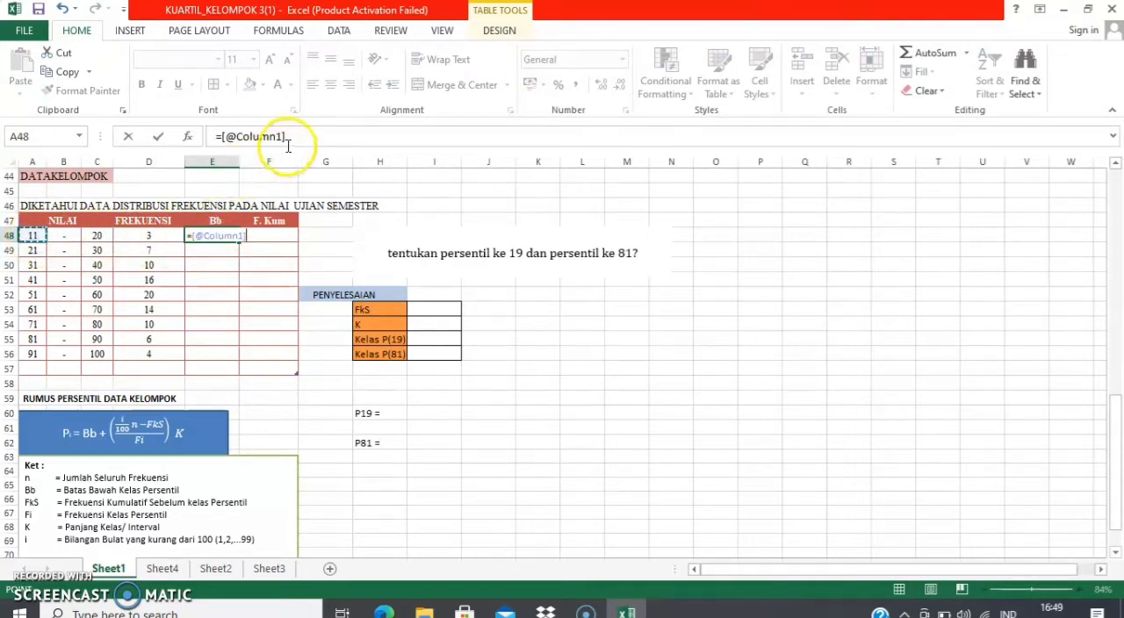
text(-0,5)
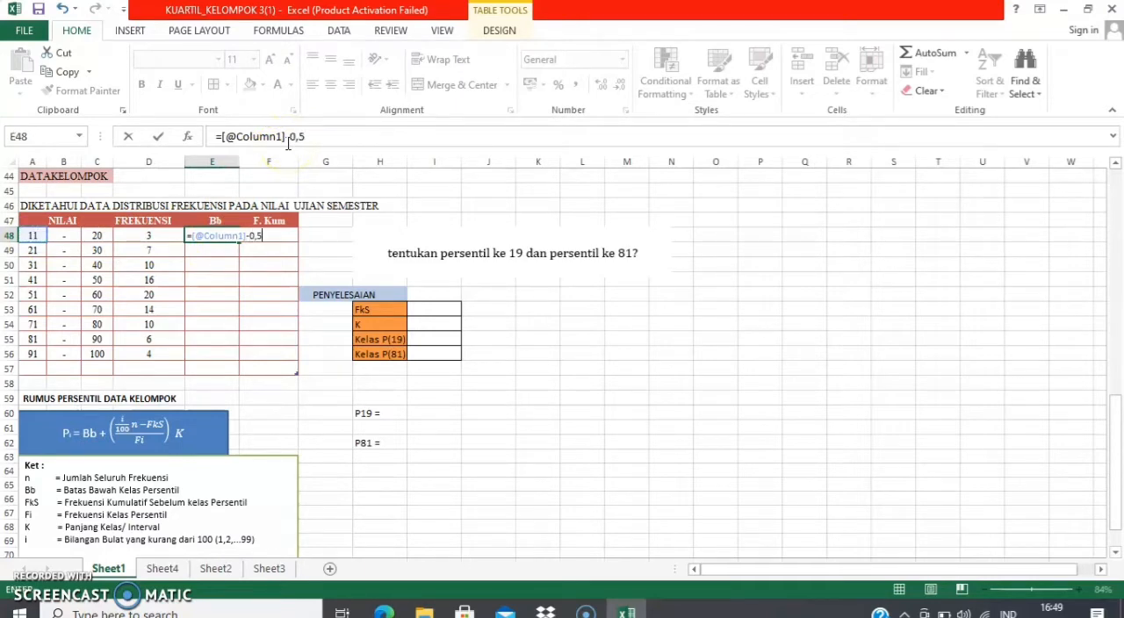
key(Return)
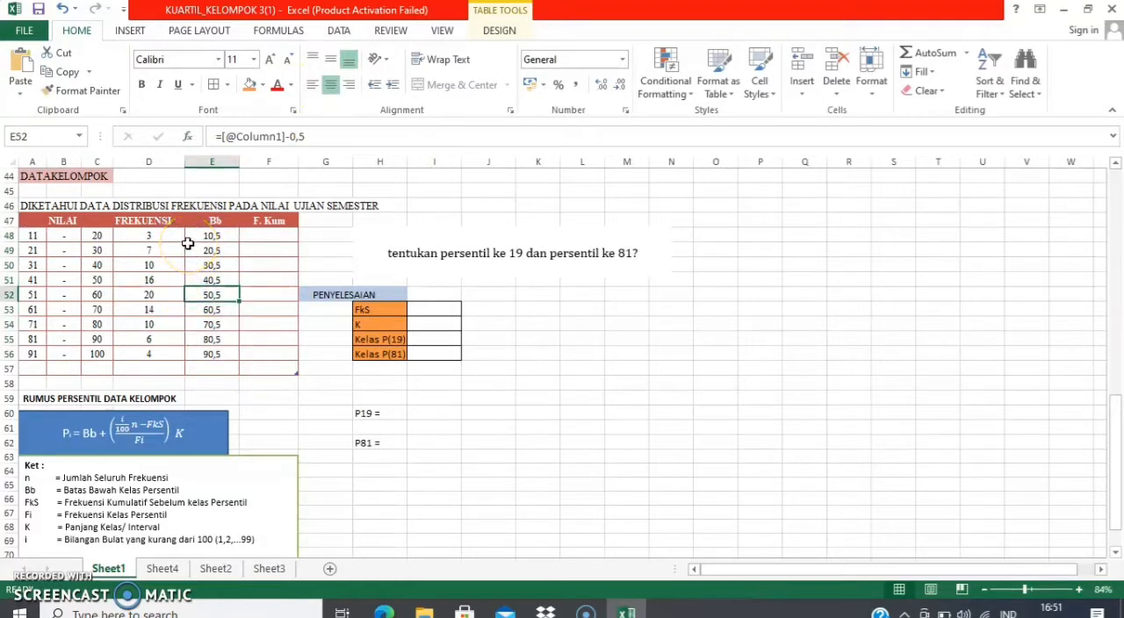
click(263, 234)
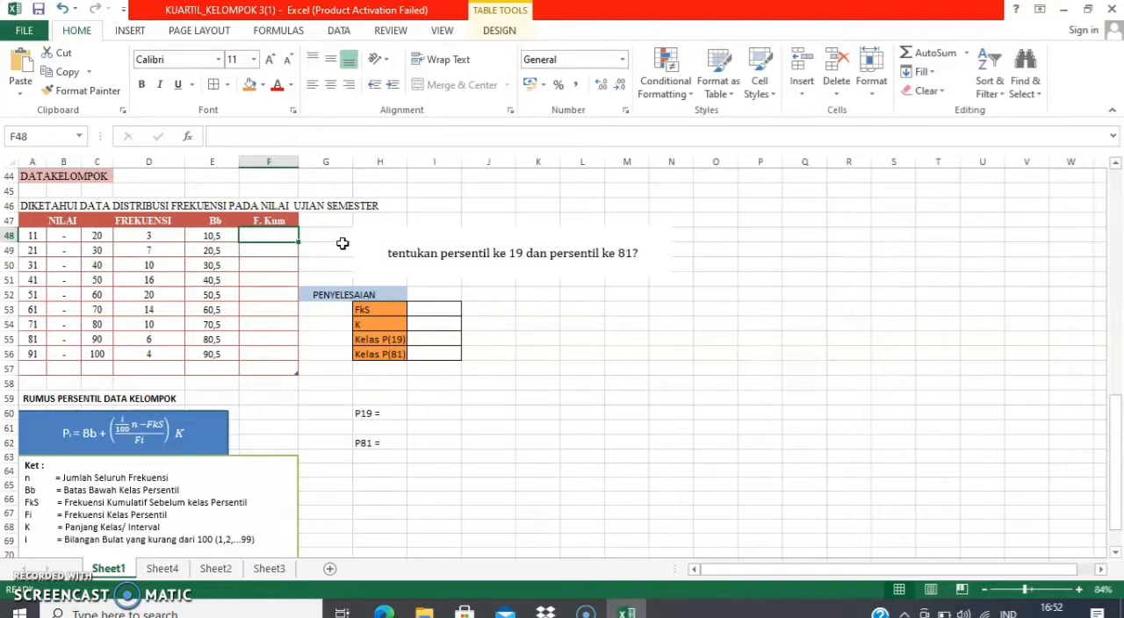
click(261, 234)
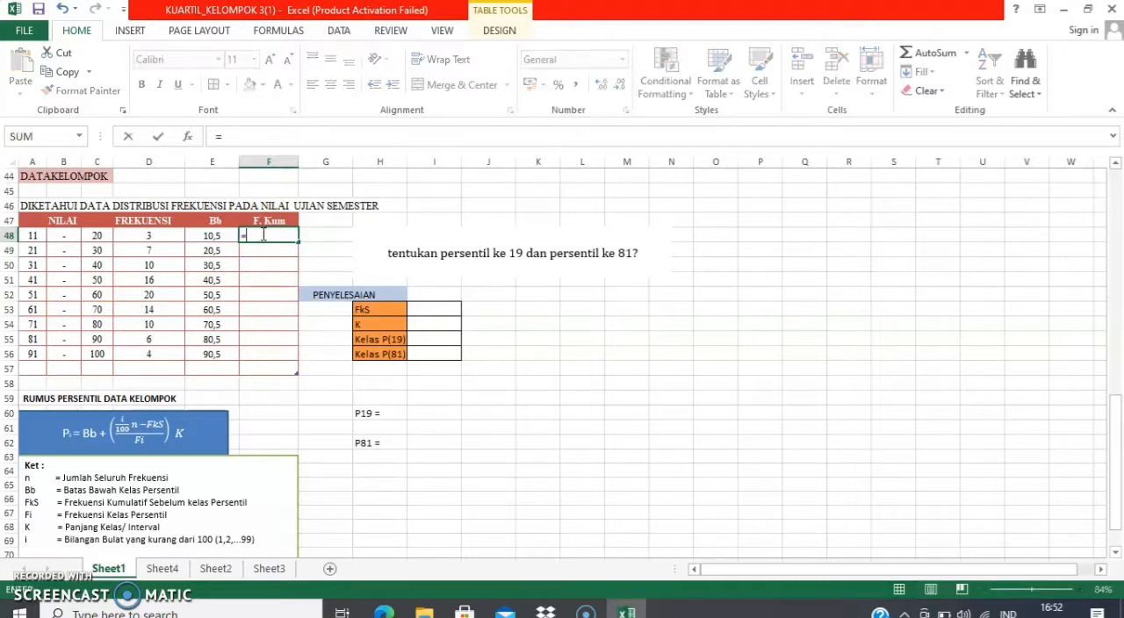
text(=sum)
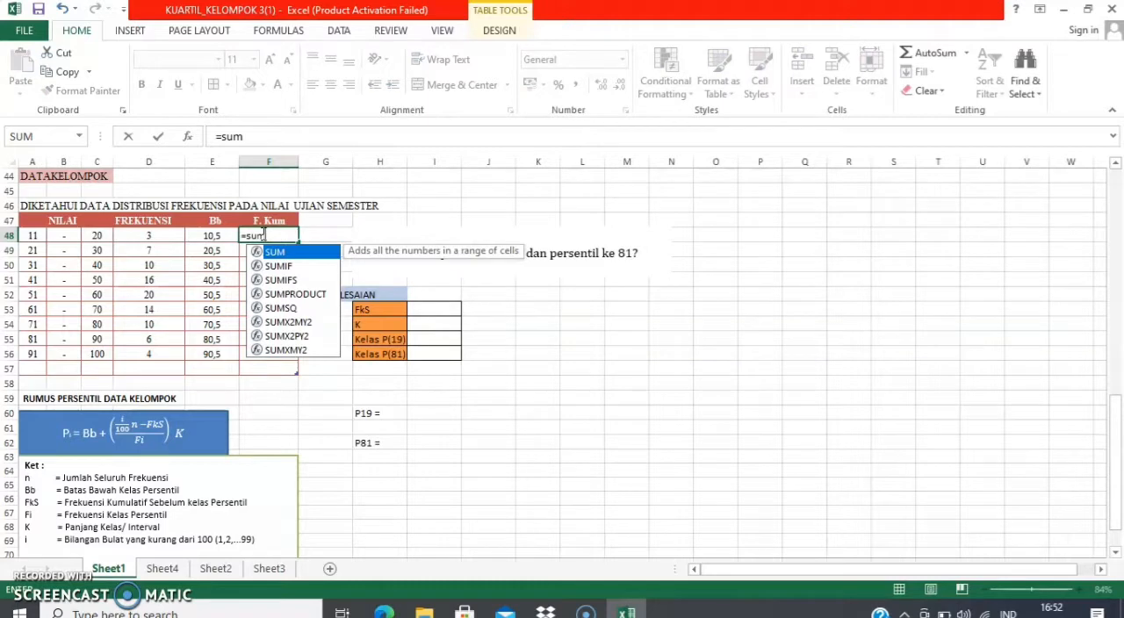
text(()
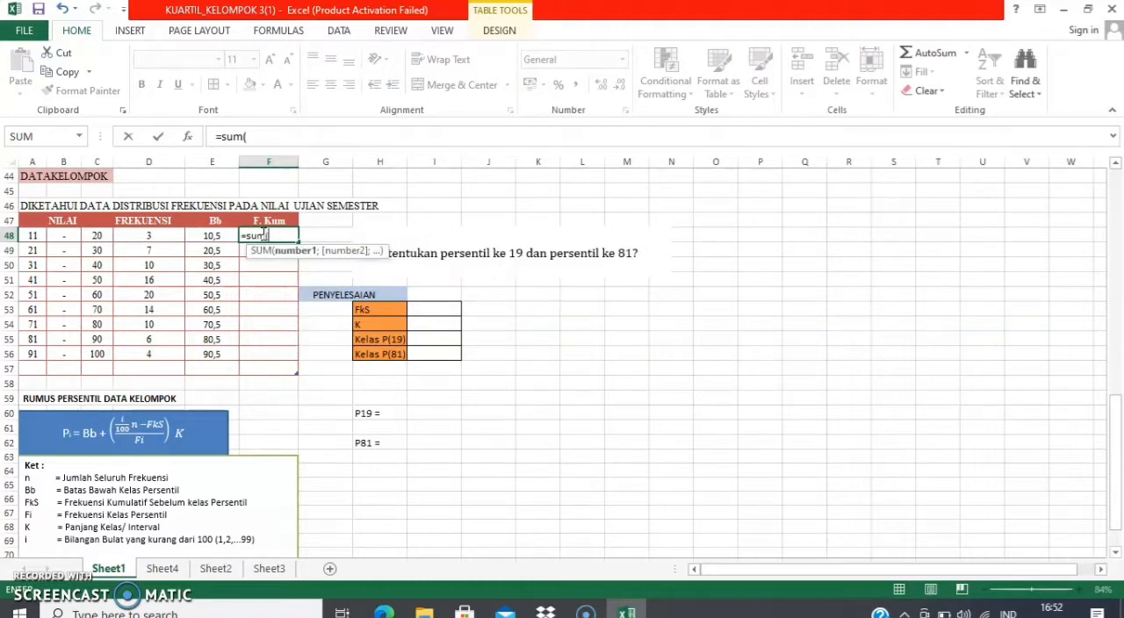
click(155, 237)
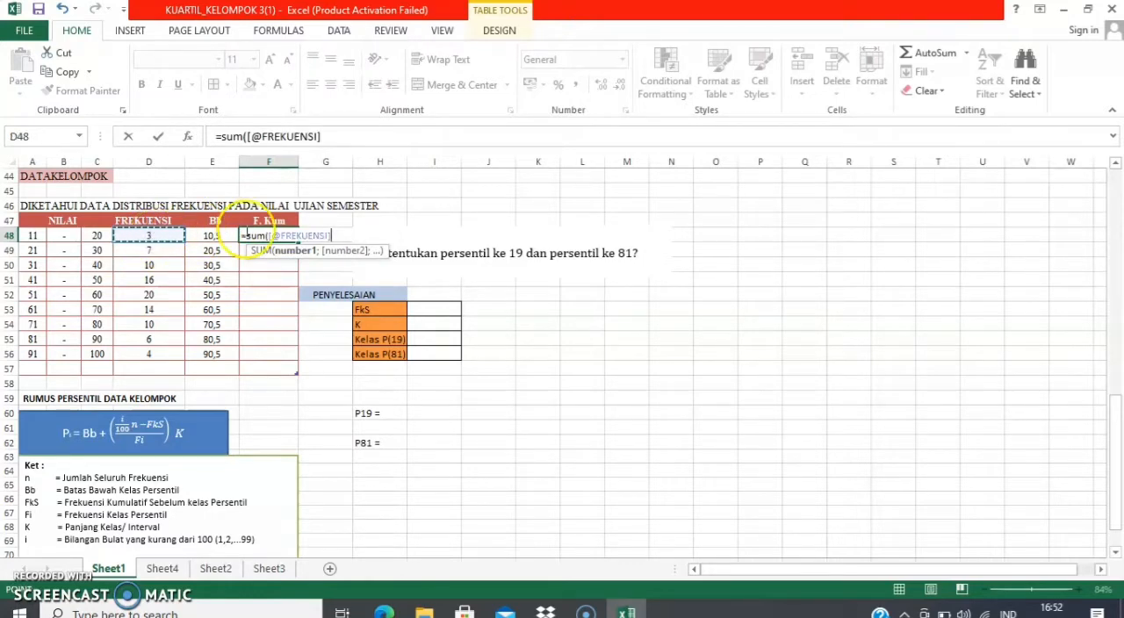
click(348, 236)
text())
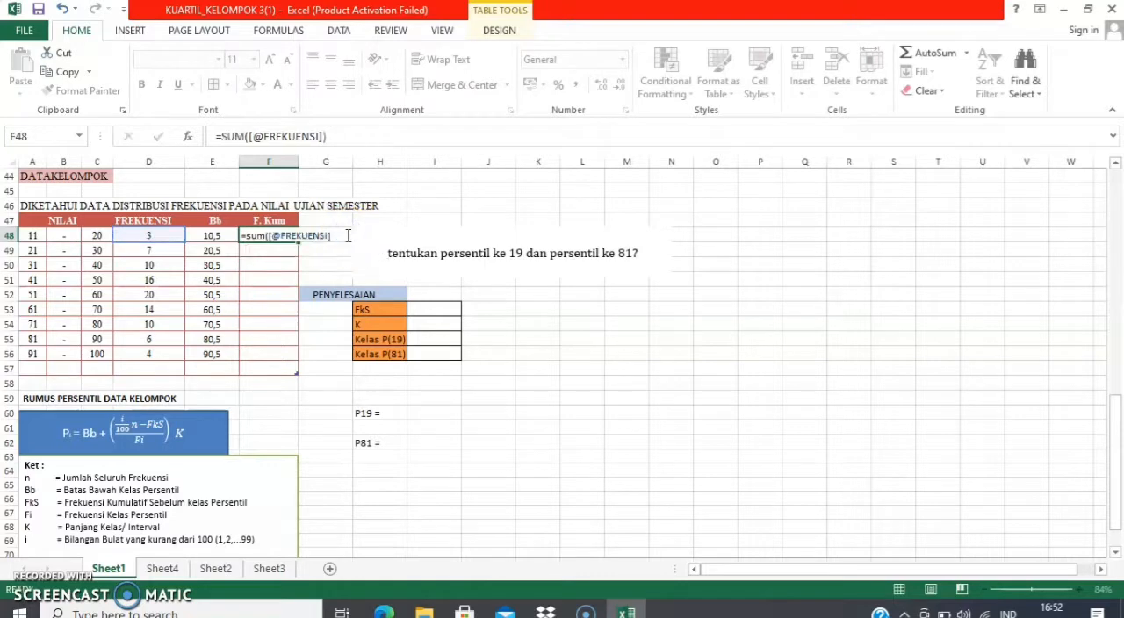
key(Return)
click(282, 236)
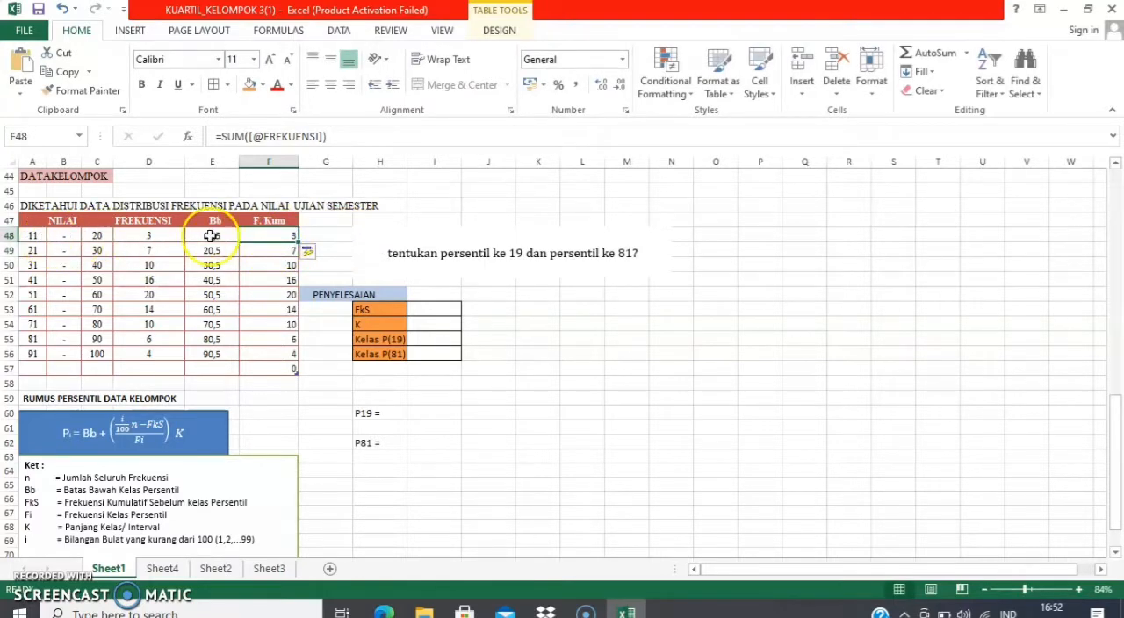
Replace the formula in F49 with the cumulative frequency sum =SUM(D48:D49)
click(266, 250)
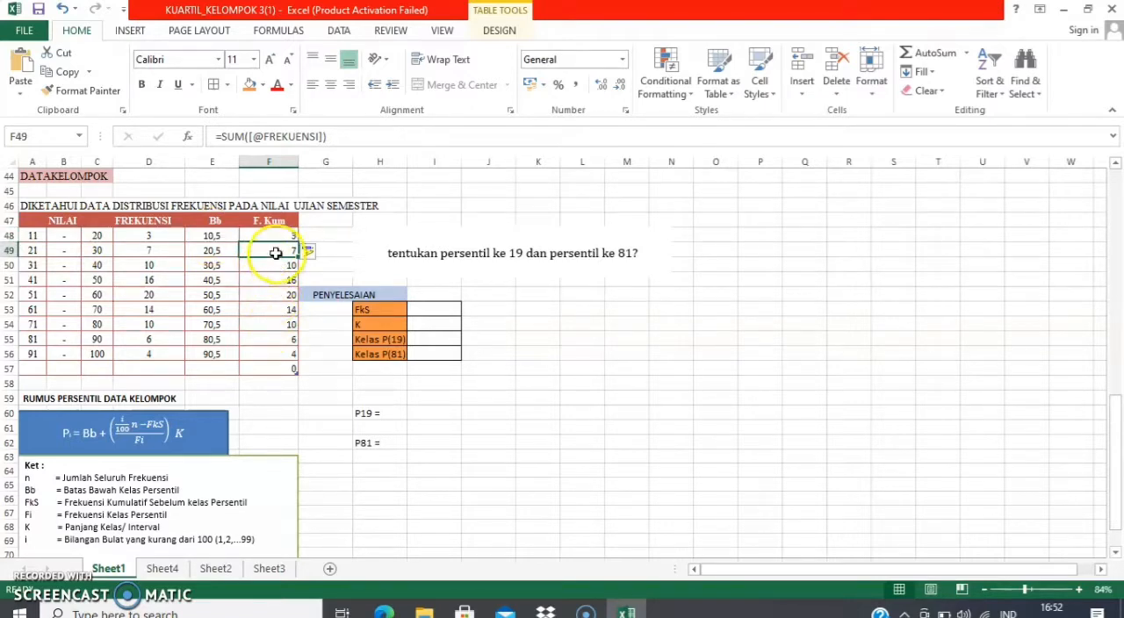
click(275, 252)
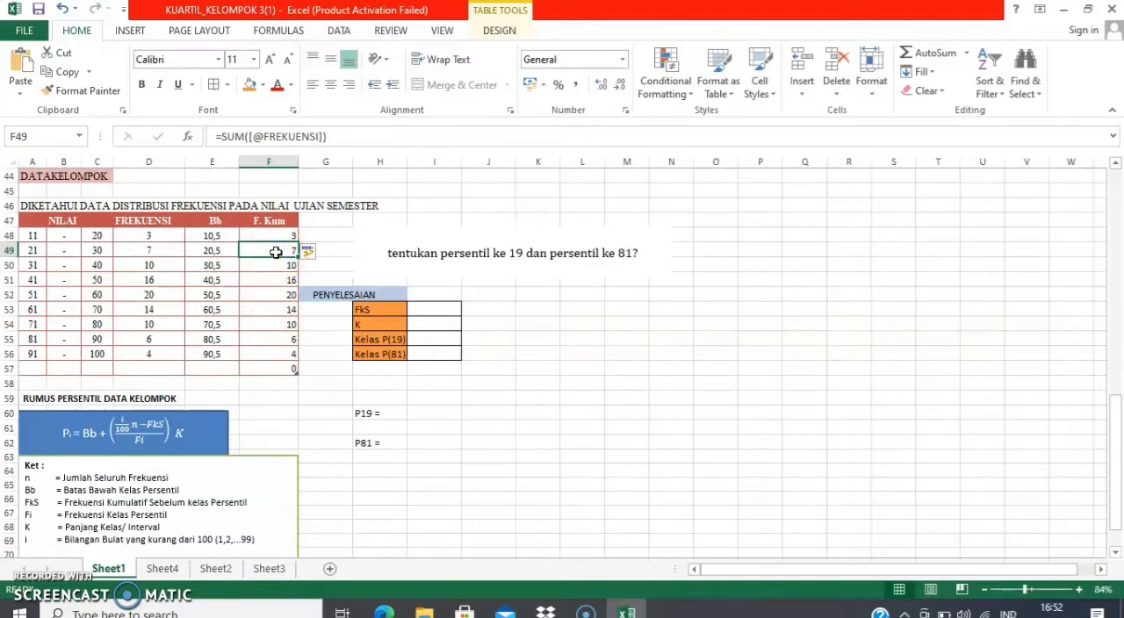
text(=)
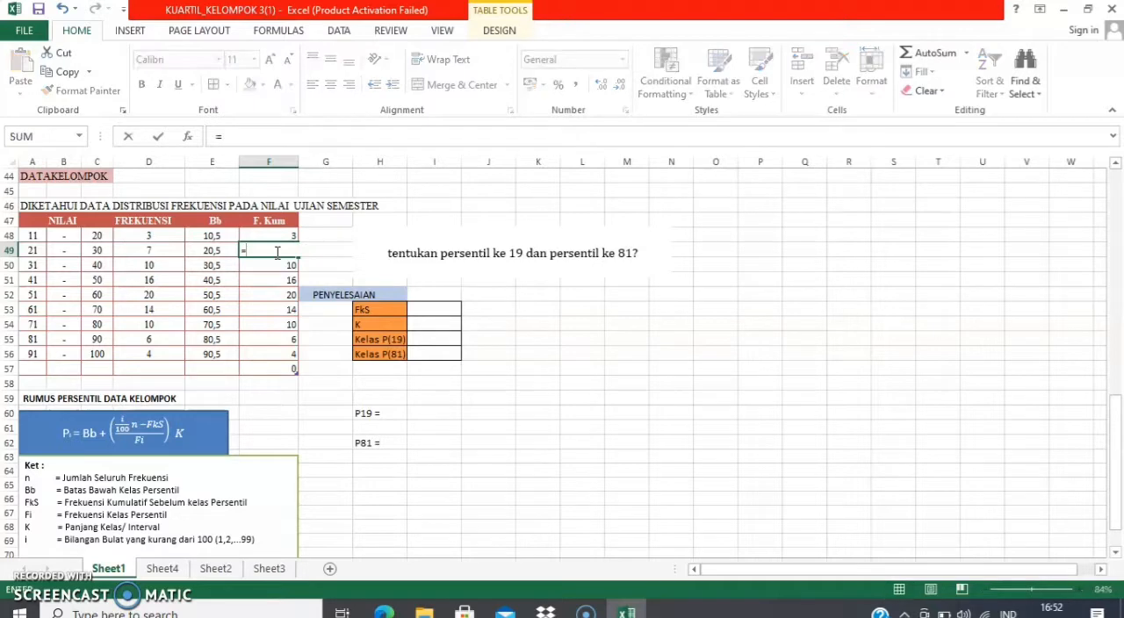
text(sum()
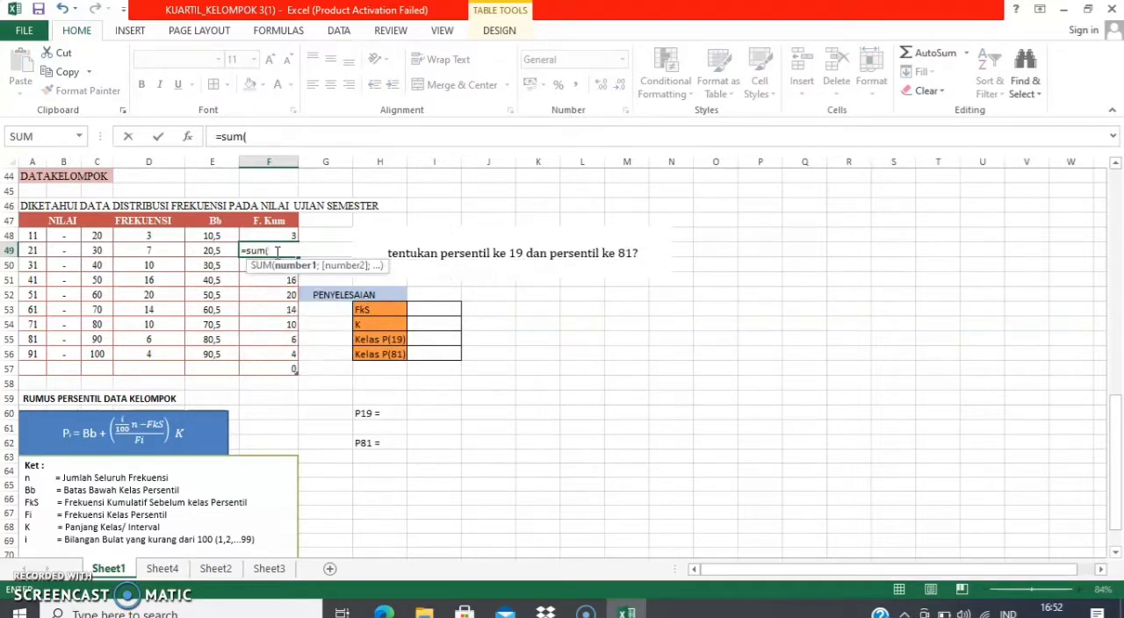
click(147, 237)
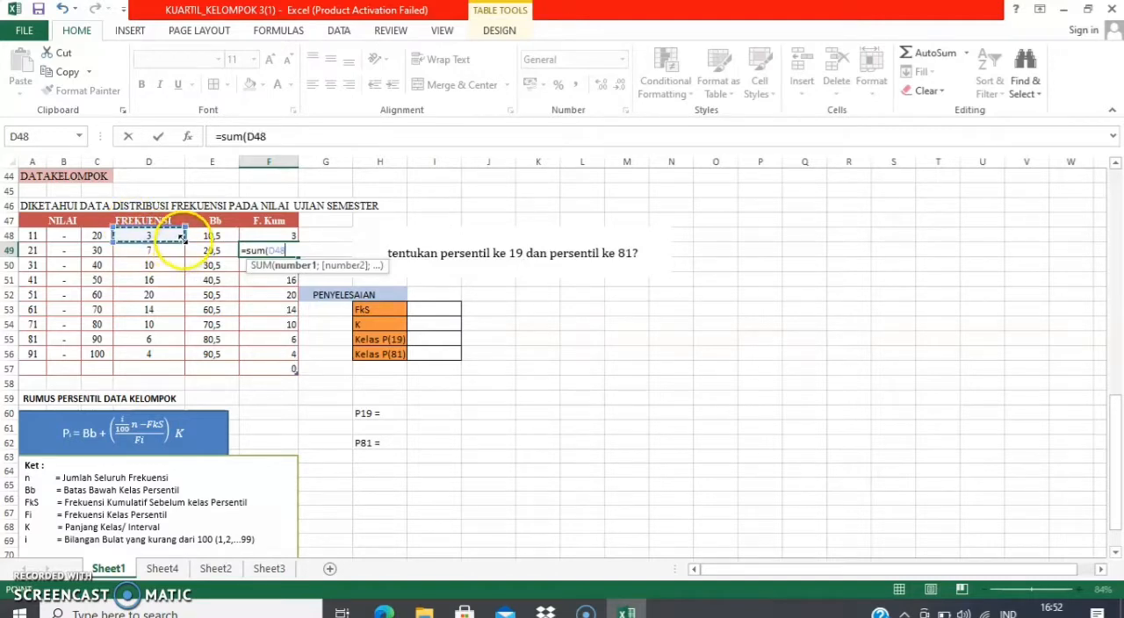
drag(182, 239, 178, 252)
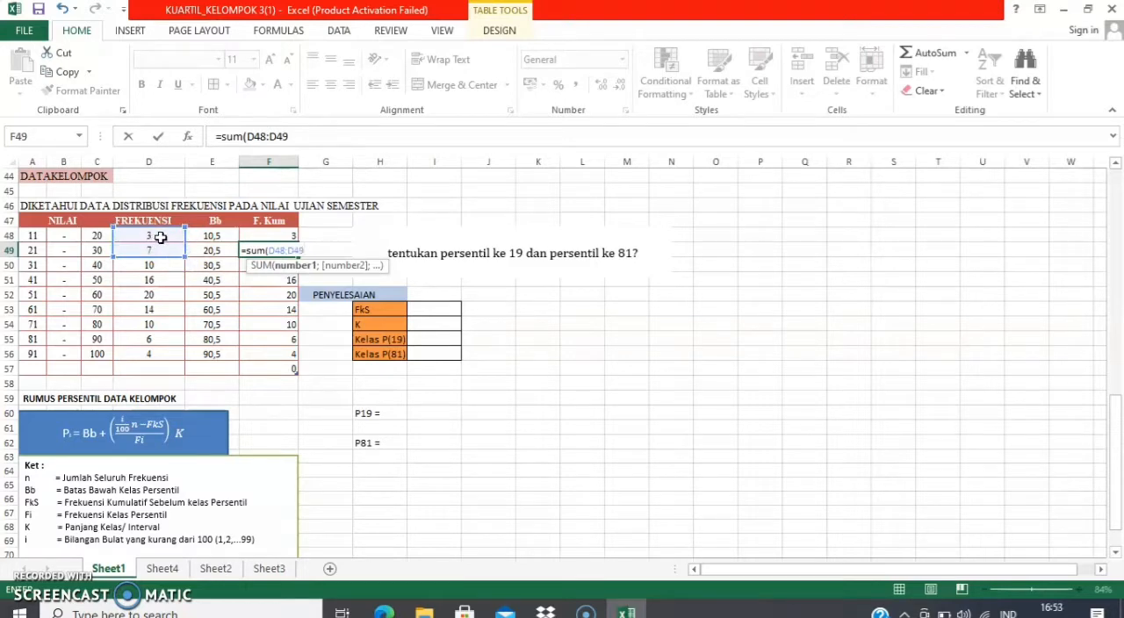
key(Return)
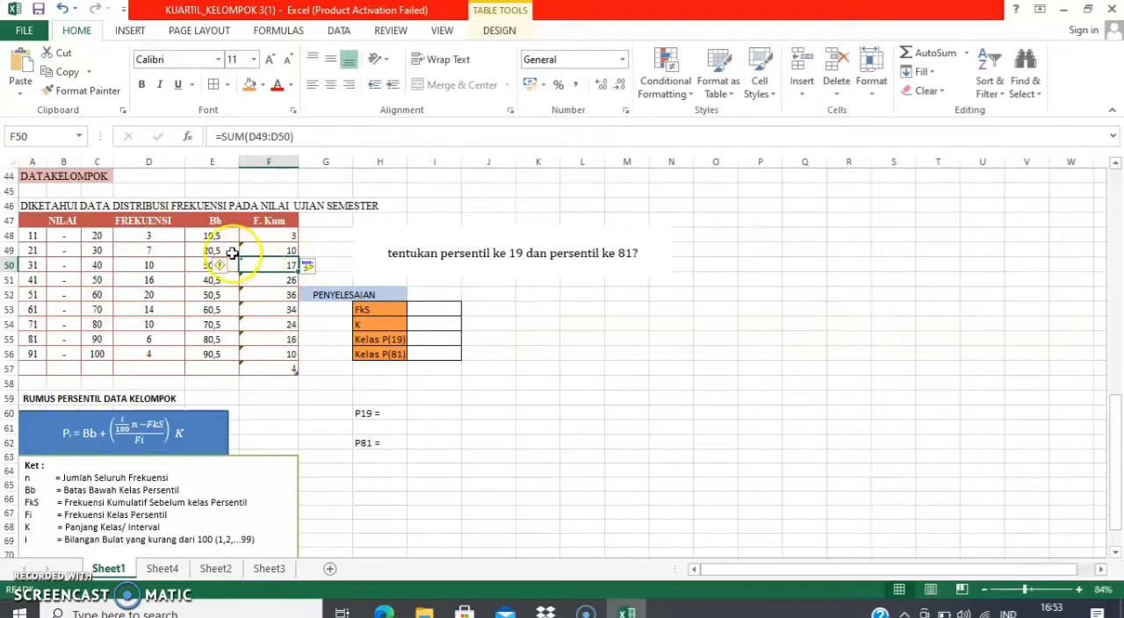
Replace the formula in F50 with the cumulative frequency sum =SUM(D48:D50)
click(274, 265)
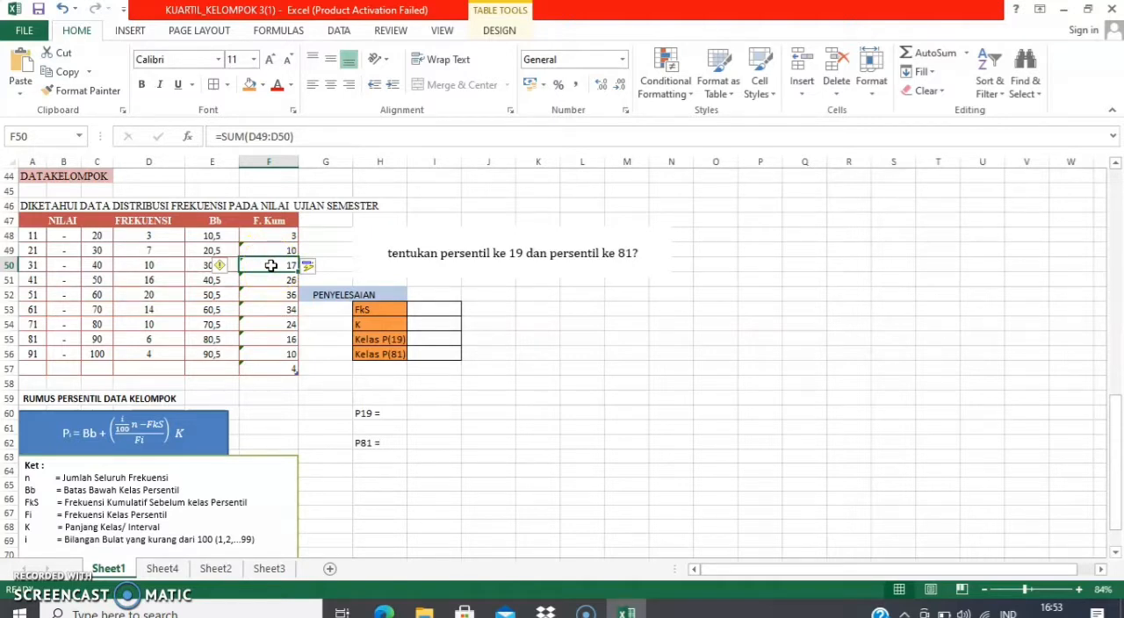
text(=)
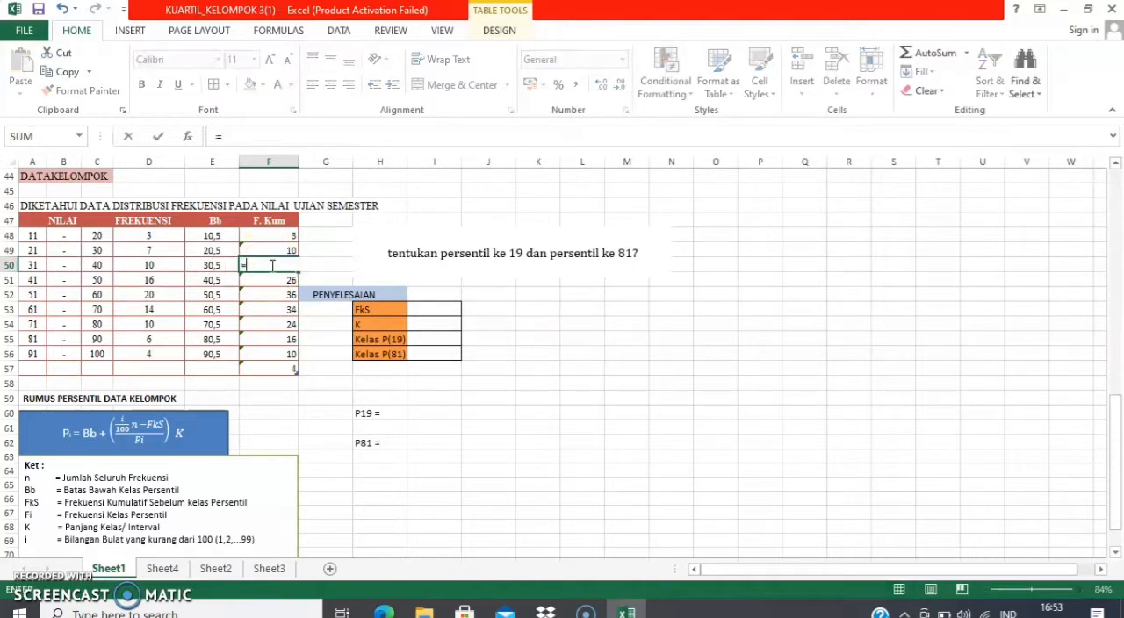
text(sum()
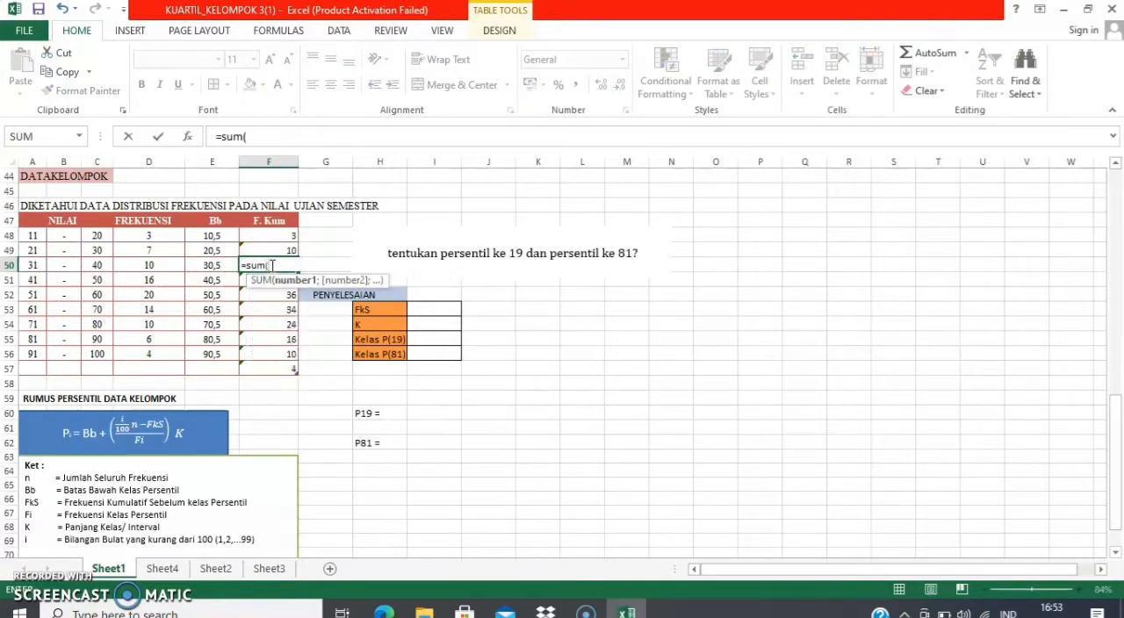
click(156, 236)
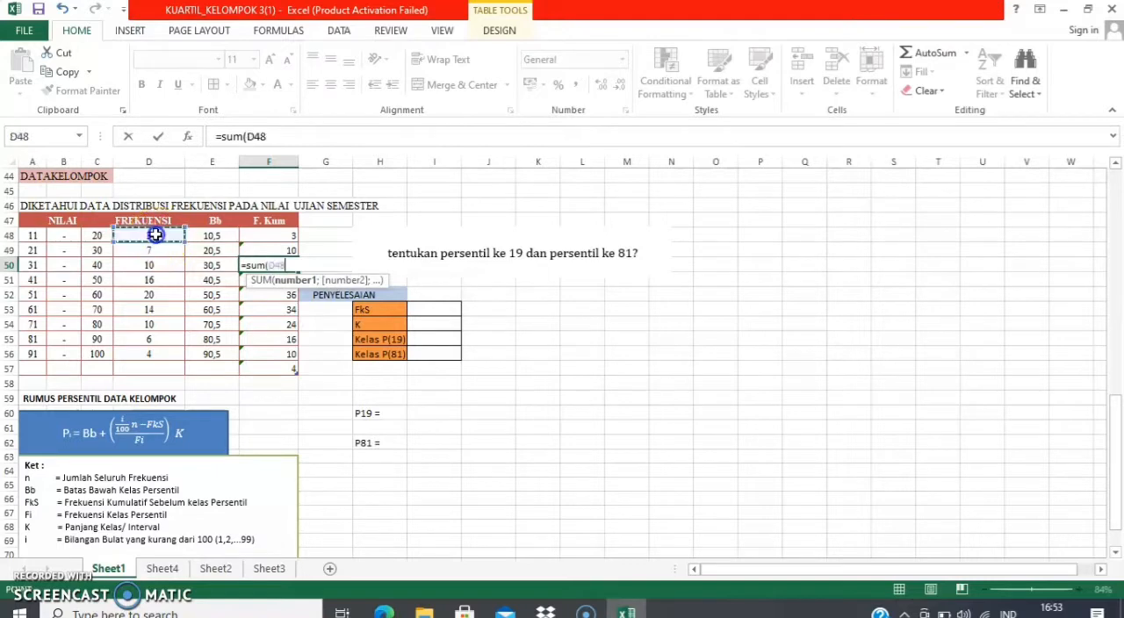
key(shift+Down)
key(shift+Down)
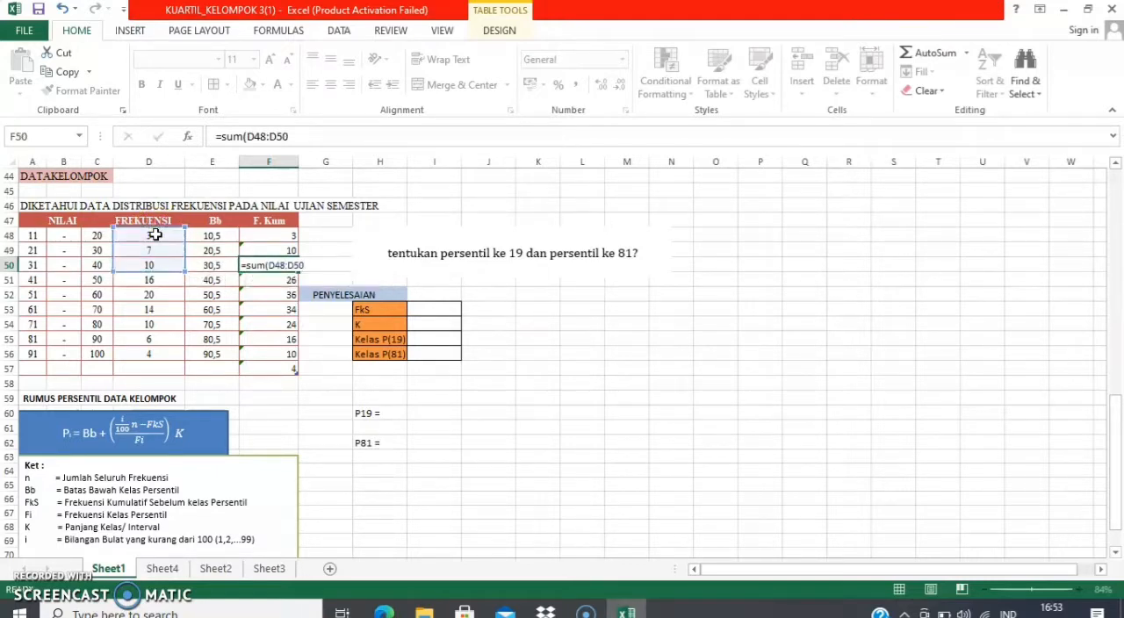
key(Return)
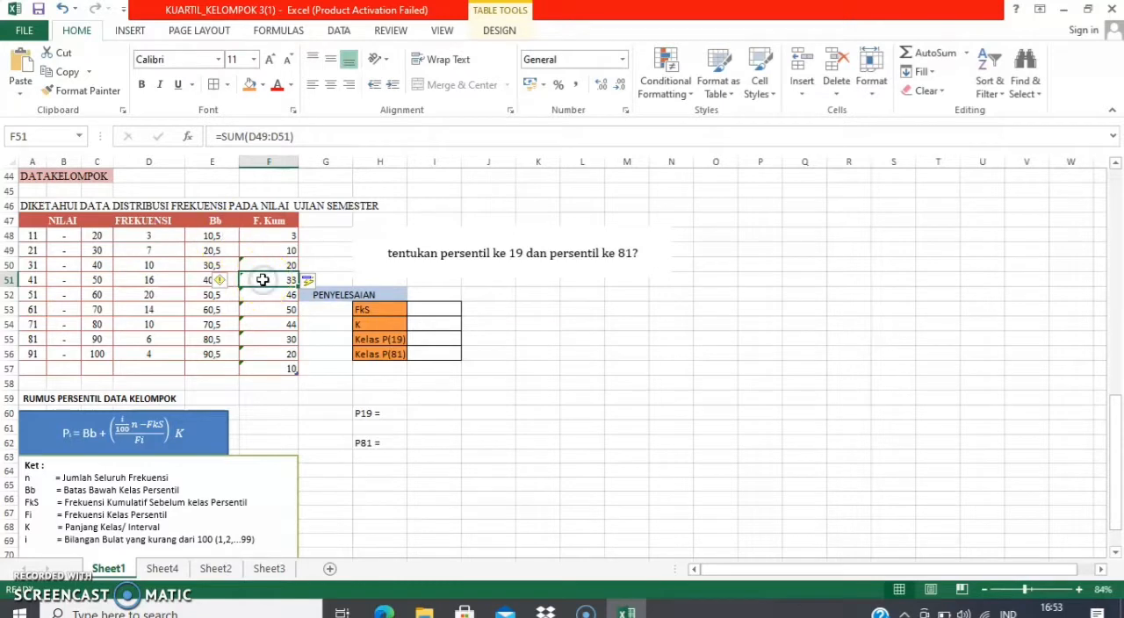
Correct the summed range in the F51 cumulative frequency formula to D48:D51
double_click(290, 280)
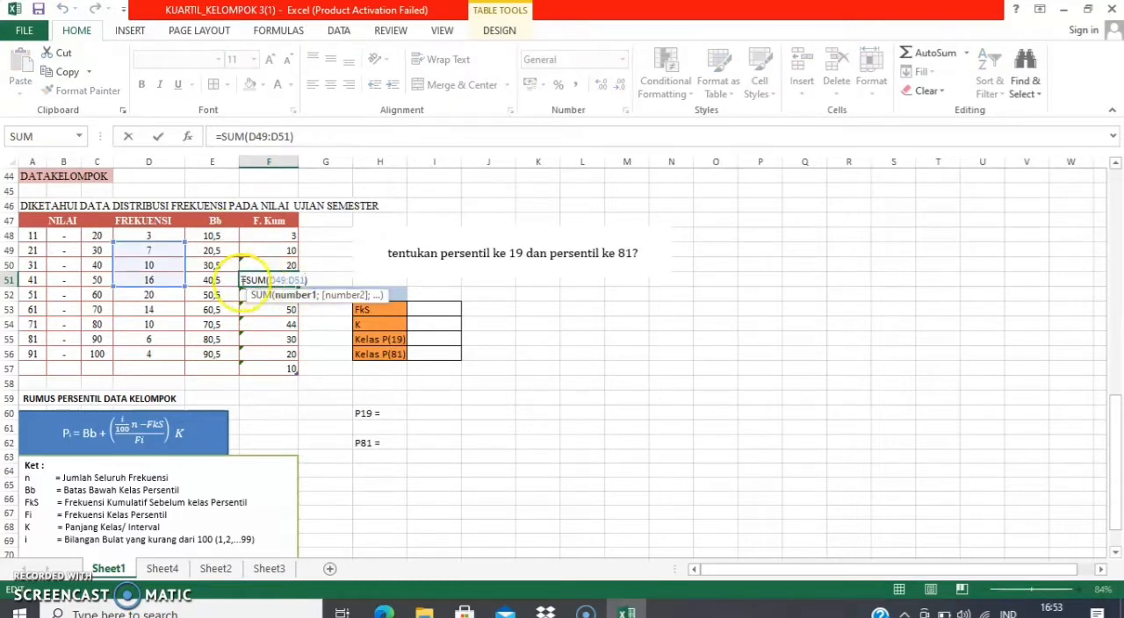
key(BackSpace)
key(BackSpace)
key(BackSpace)
key(BackSpace)
key(BackSpace)
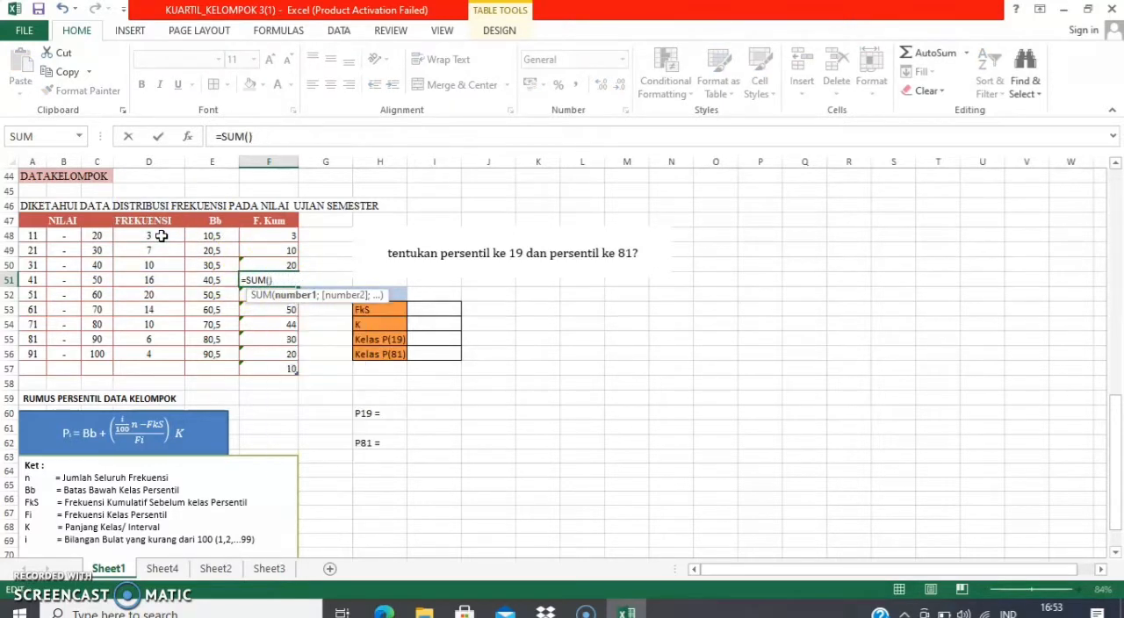
click(156, 236)
key(shift+Down)
key(shift+Down)
key(shift+Down)
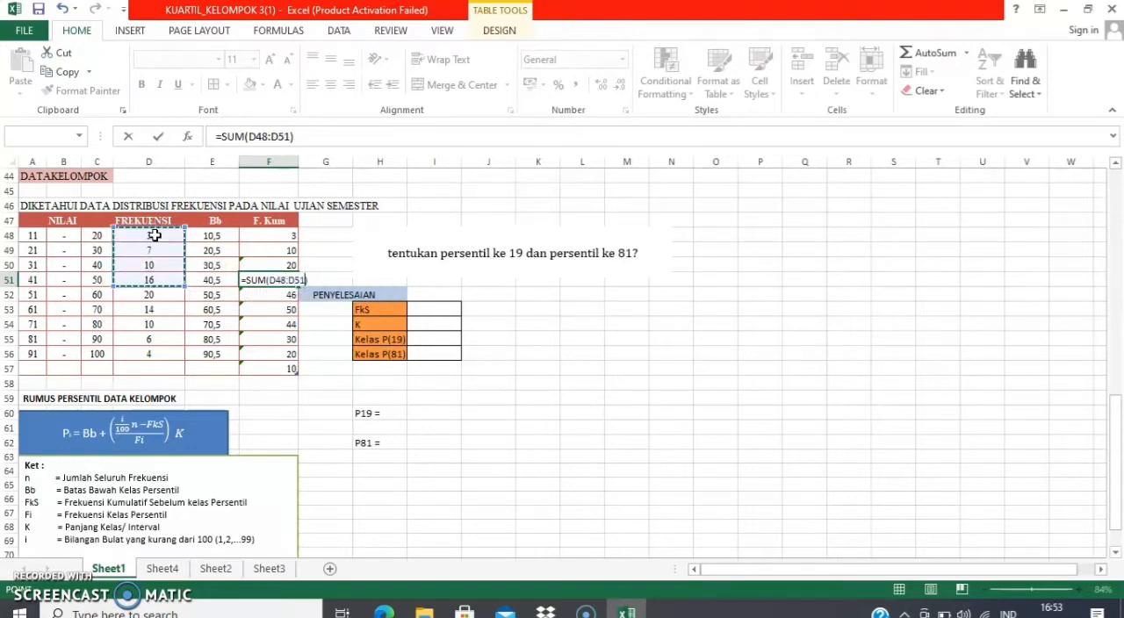
key(Return)
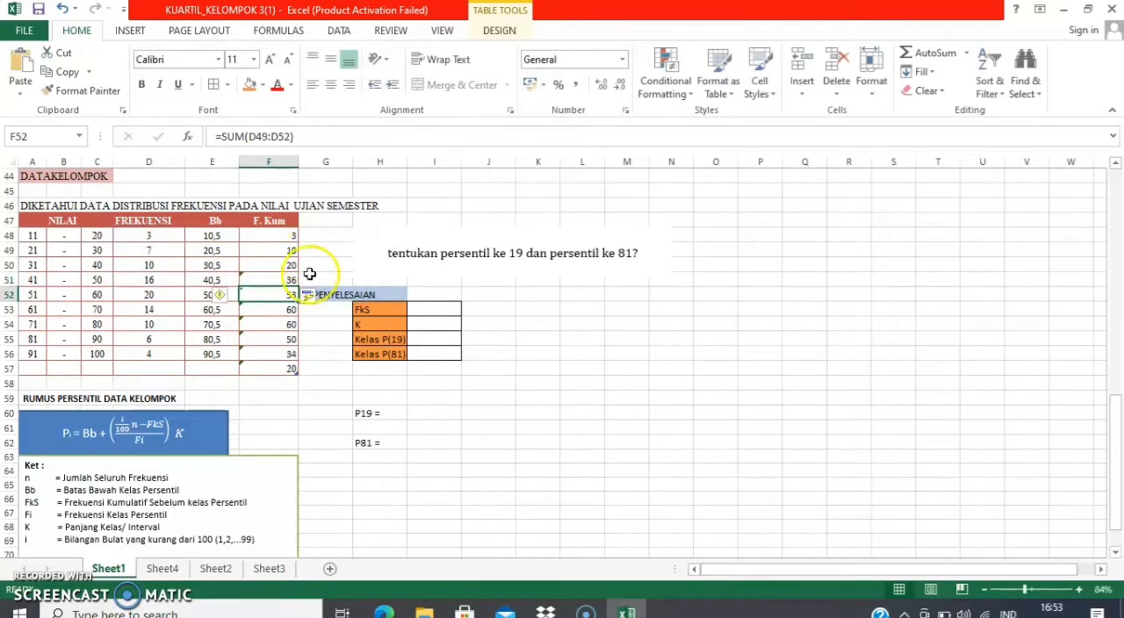
Correct the summed range in the F52 cumulative frequency formula to D48:D52
double_click(259, 295)
click(148, 232)
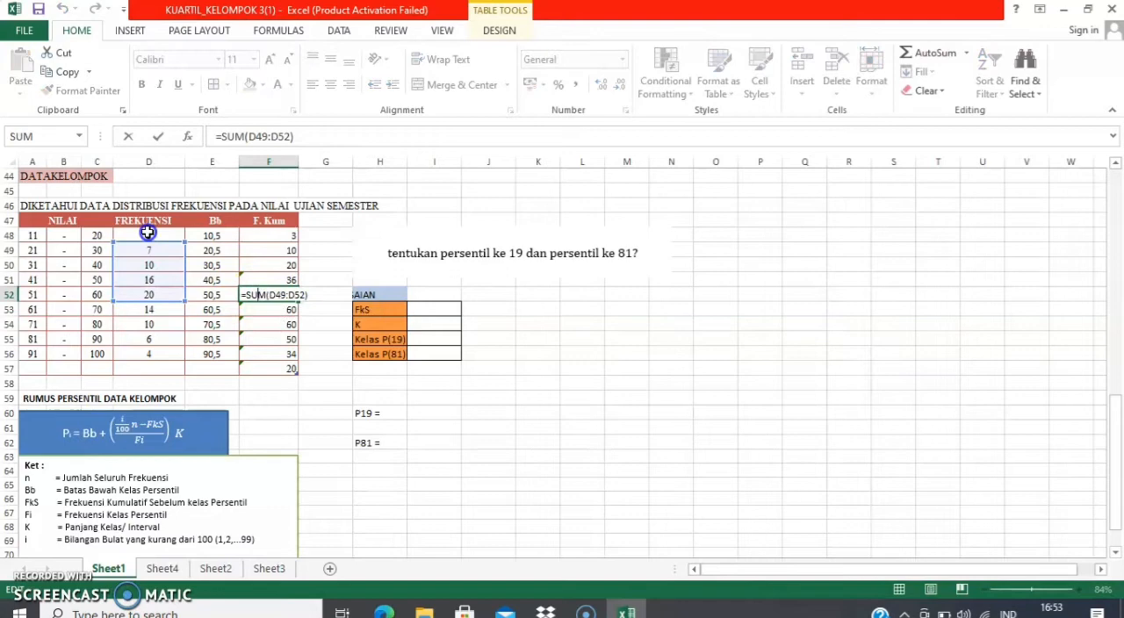
click(266, 296)
double_click(268, 296)
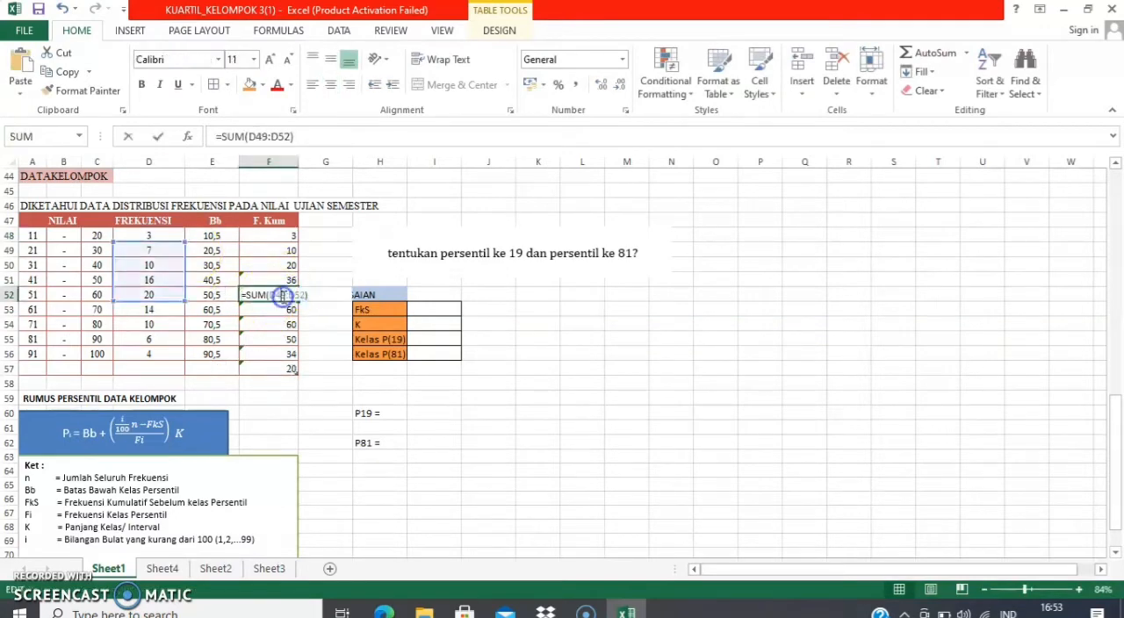
key(BackSpace)
key(BackSpace)
key(BackSpace)
key(BackSpace)
key(BackSpace)
key(BackSpace)
key(BackSpace)
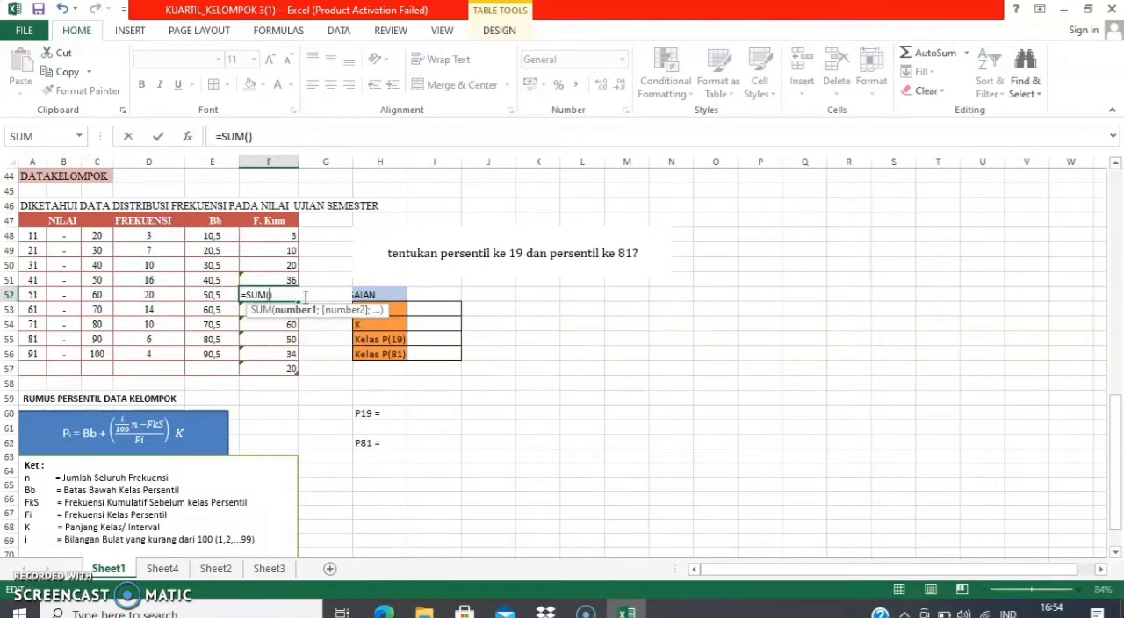
click(161, 235)
key(shift+Down)
key(shift+Down)
key(shift+Down)
key(shift+Down)
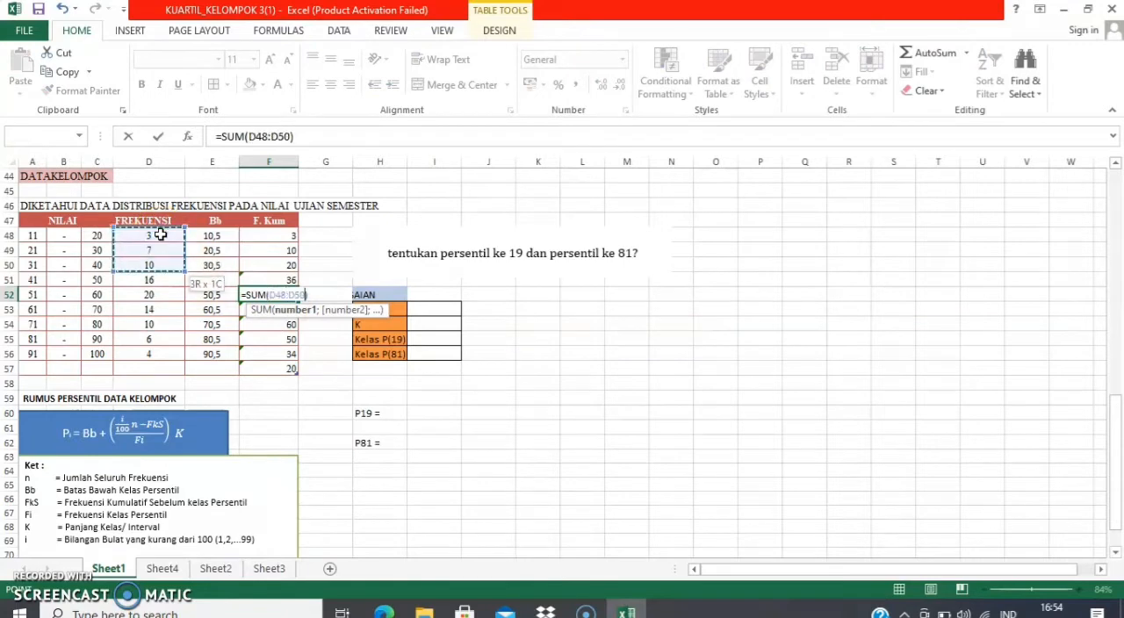
key(Return)
click(246, 293)
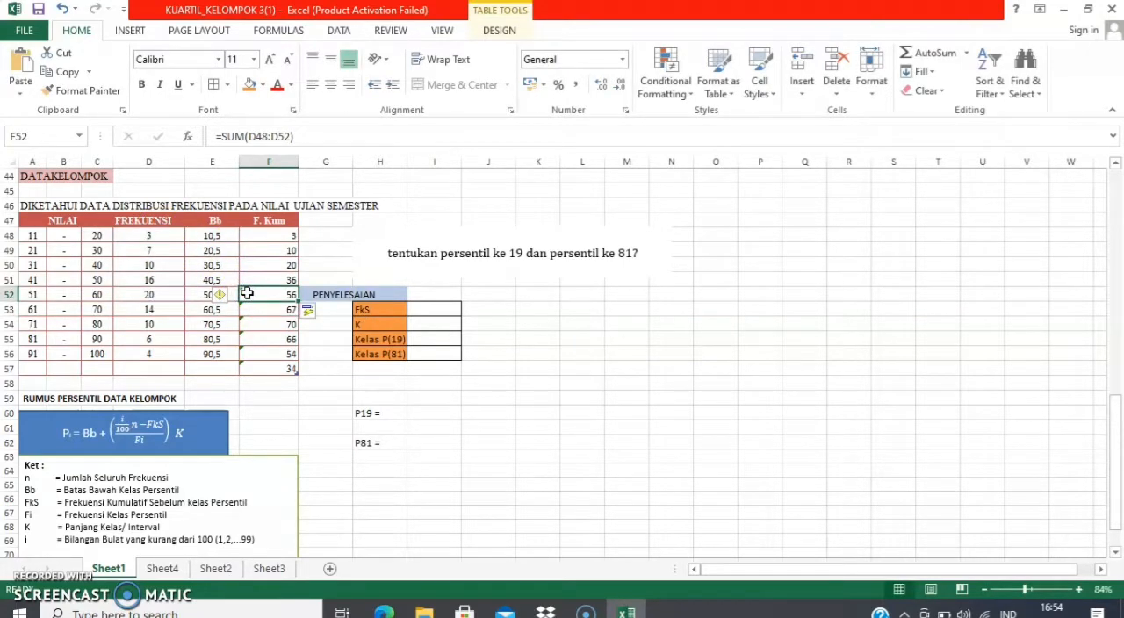
Correct the summed range in the F53 cumulative frequency formula to D48:D53
click(276, 307)
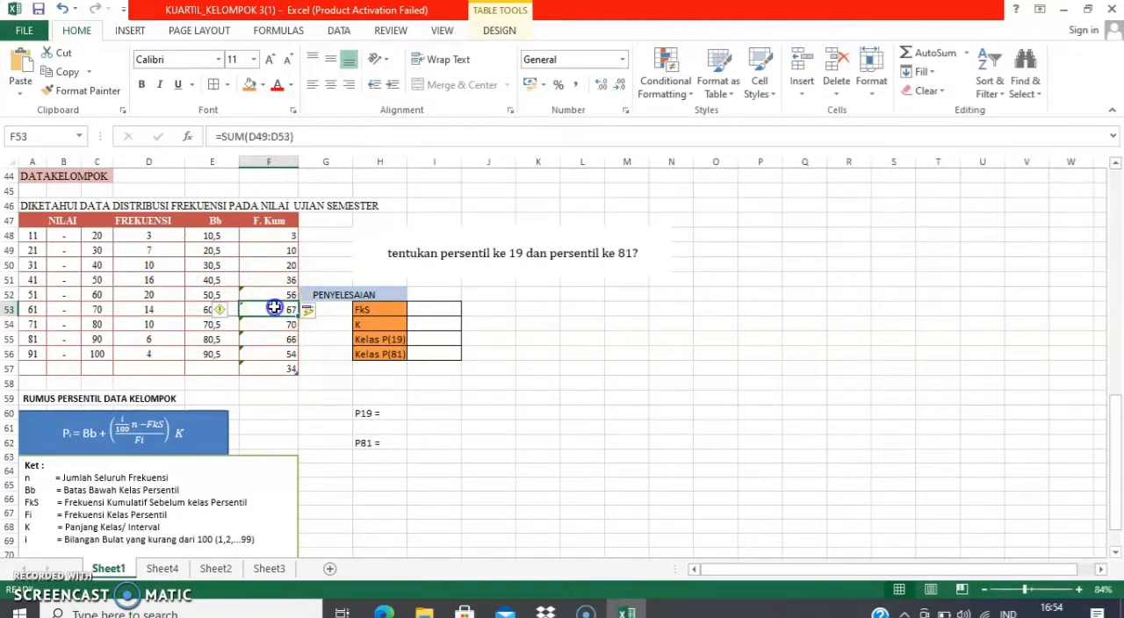
double_click(275, 307)
key(BackSpace)
key(BackSpace)
key(BackSpace)
key(BackSpace)
key(BackSpace)
key(BackSpace)
key(BackSpace)
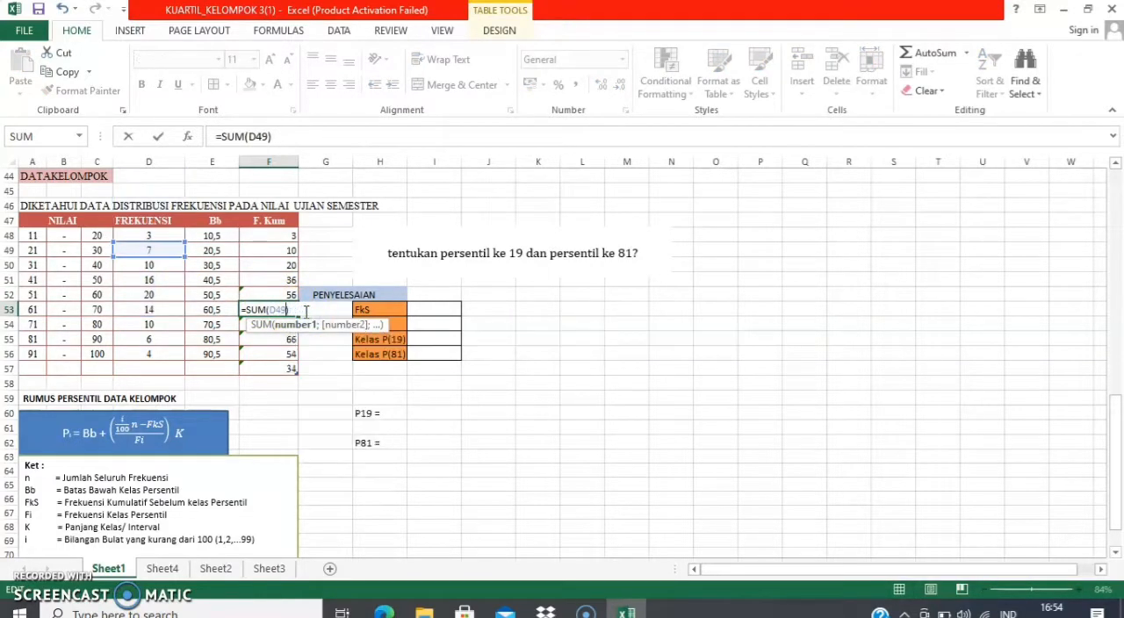
click(151, 234)
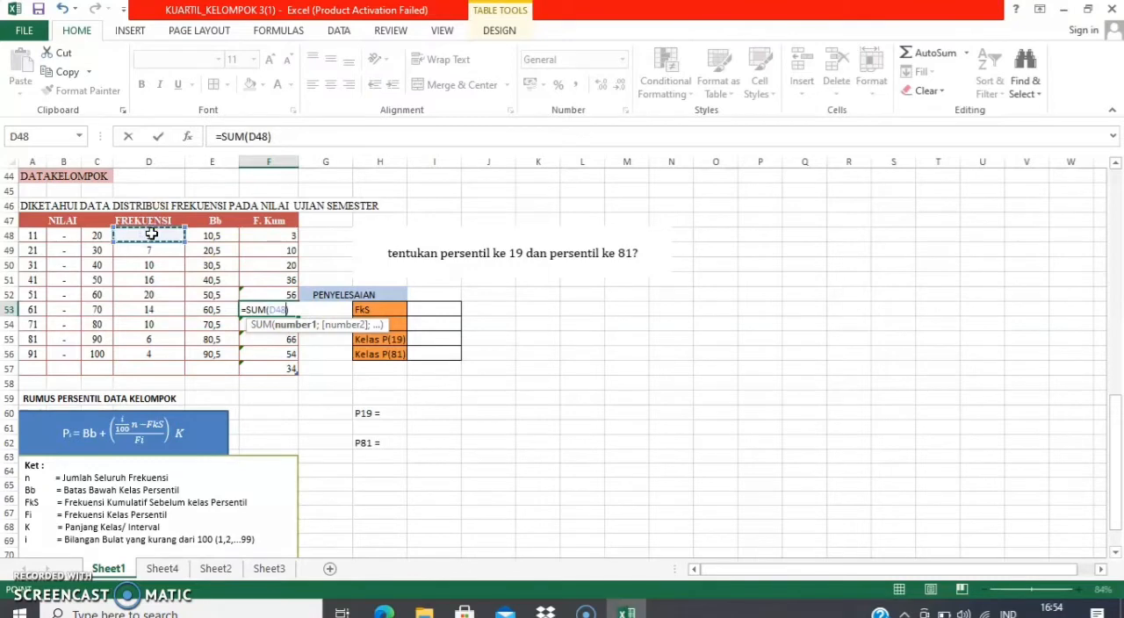
key(shift+Down)
key(shift+Down)
key(shift+Down)
key(shift+Down)
key(shift+Down)
key(Return)
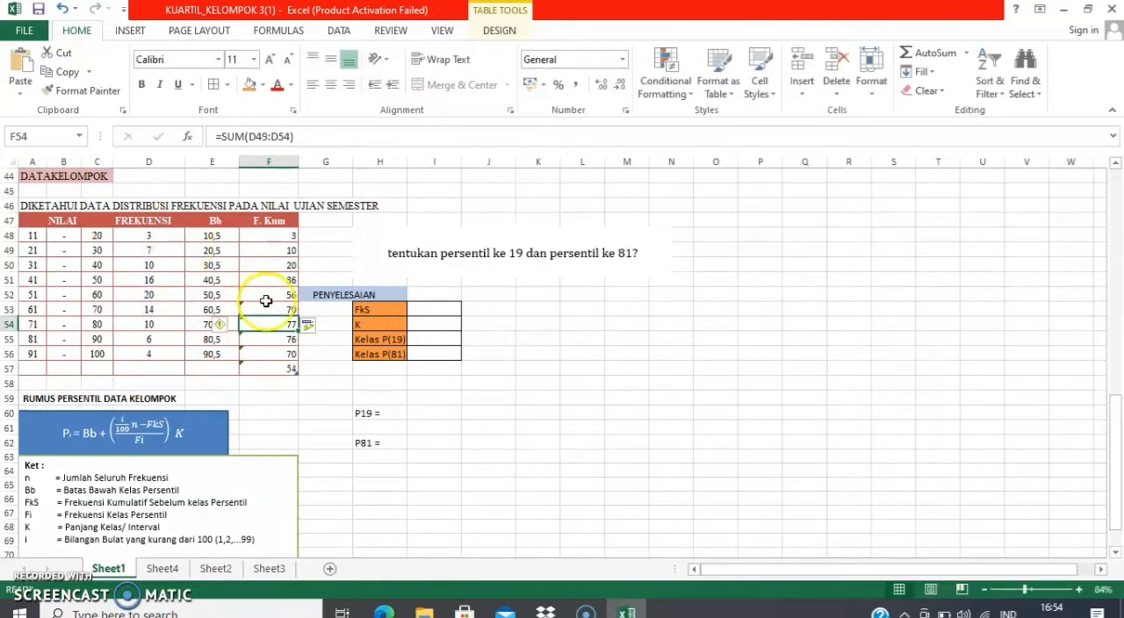
Correct the summed range in the F55 cumulative frequency formula to D48:D55
click(281, 341)
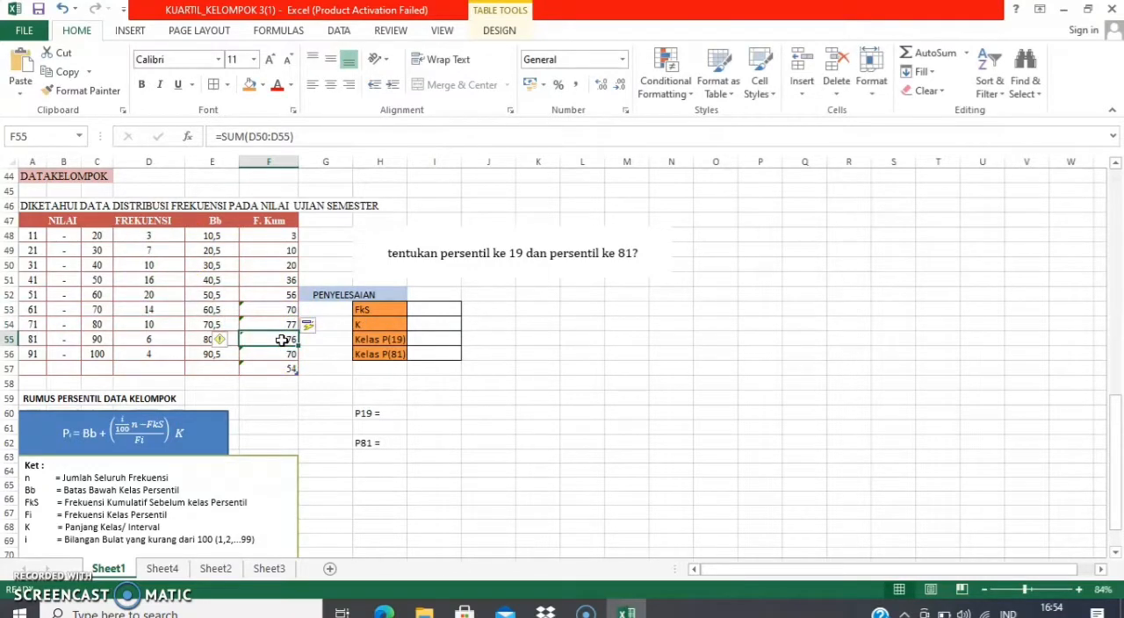
double_click(281, 341)
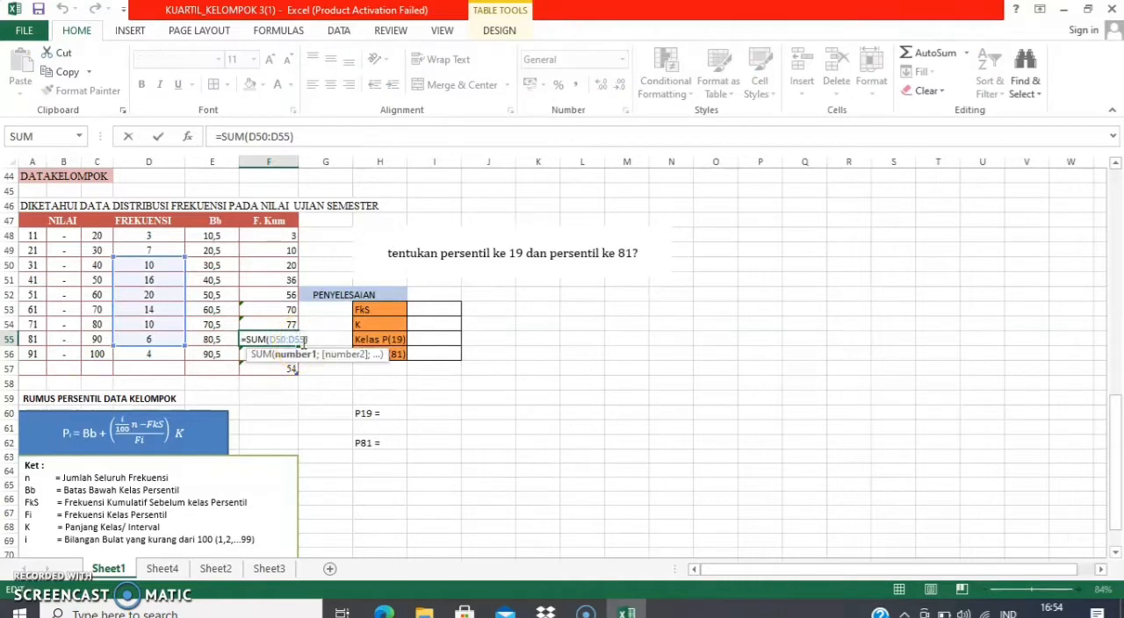
key(BackSpace)
key(BackSpace)
key(BackSpace)
key(BackSpace)
key(BackSpace)
key(BackSpace)
key(BackSpace)
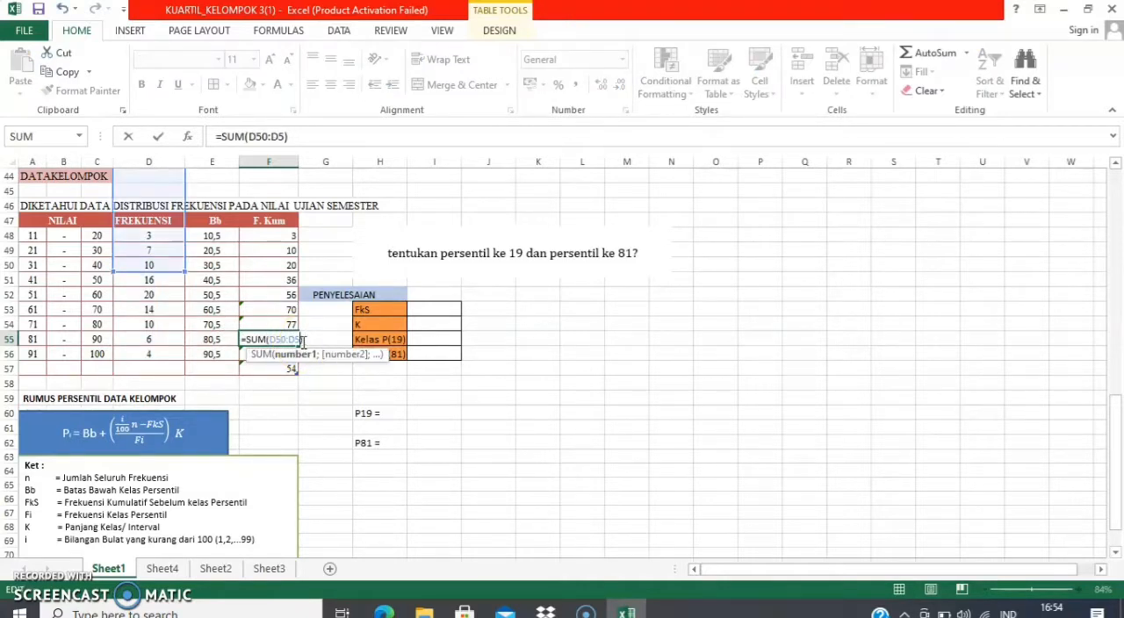
click(158, 236)
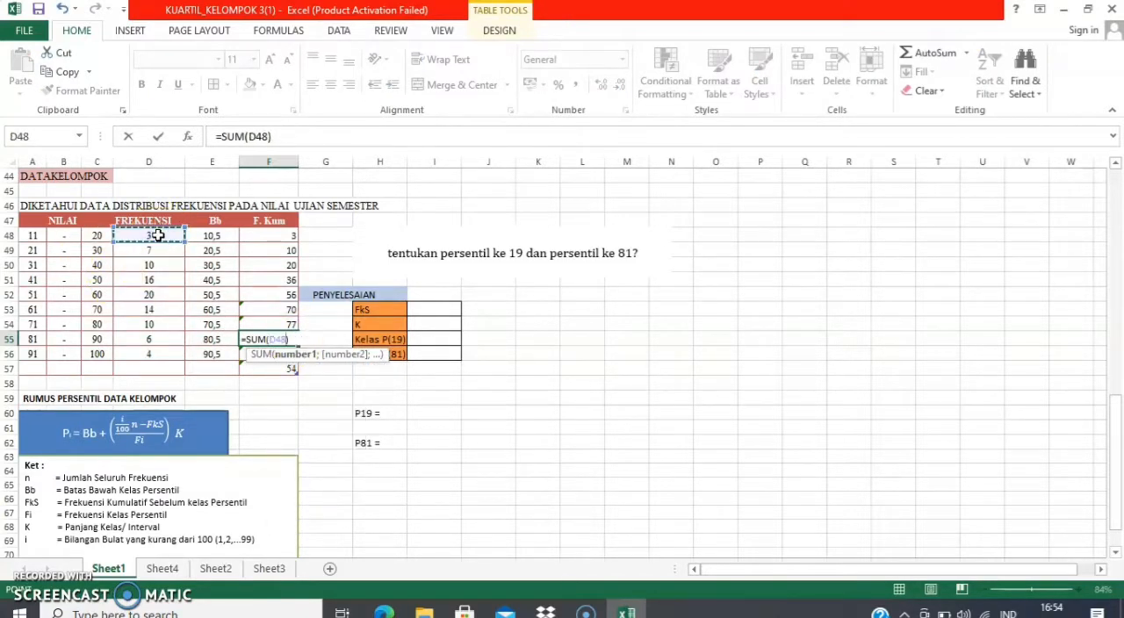
key(shift+Down)
key(shift+Down)
key(shift+Down)
key(shift+Down)
key(shift+Down)
key(shift+Down)
key(shift+Down)
key(Return)
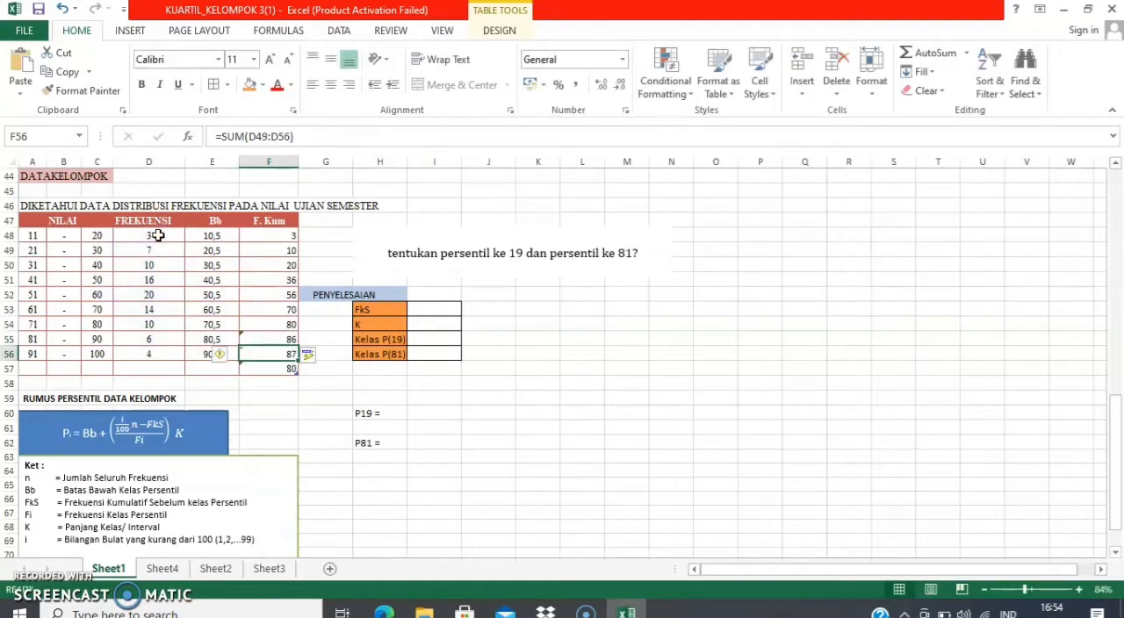
Correct the summed range in the F56 cumulative frequency formula to D48:D56 and clear the leftover sum in F57
double_click(290, 354)
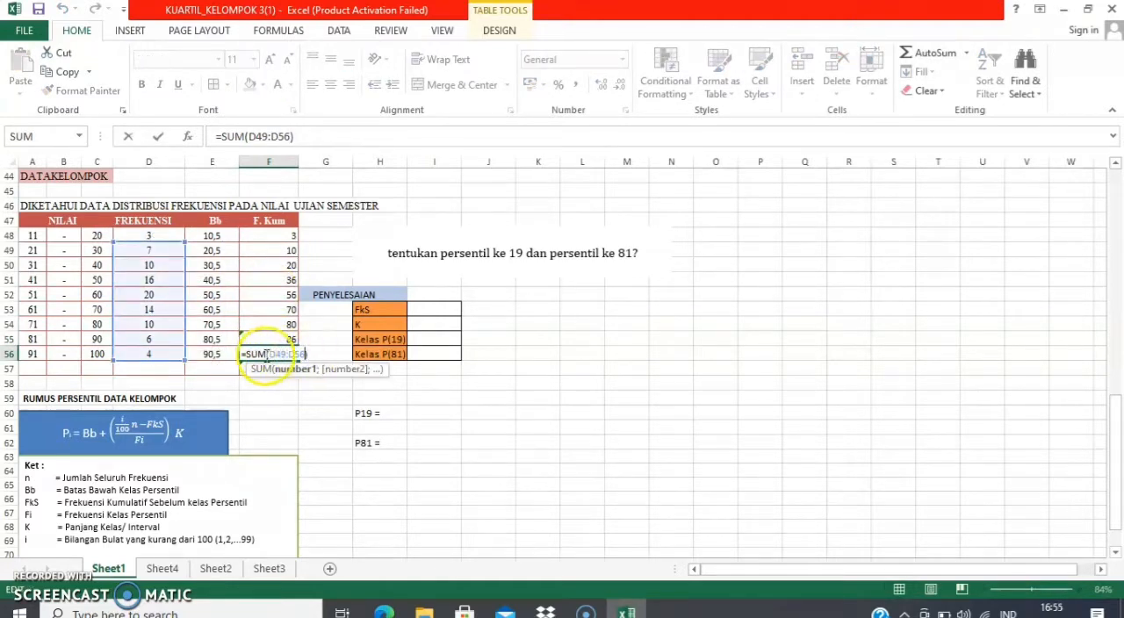
key(BackSpace)
key(BackSpace)
key(BackSpace)
key(BackSpace)
key(BackSpace)
key(BackSpace)
key(BackSpace)
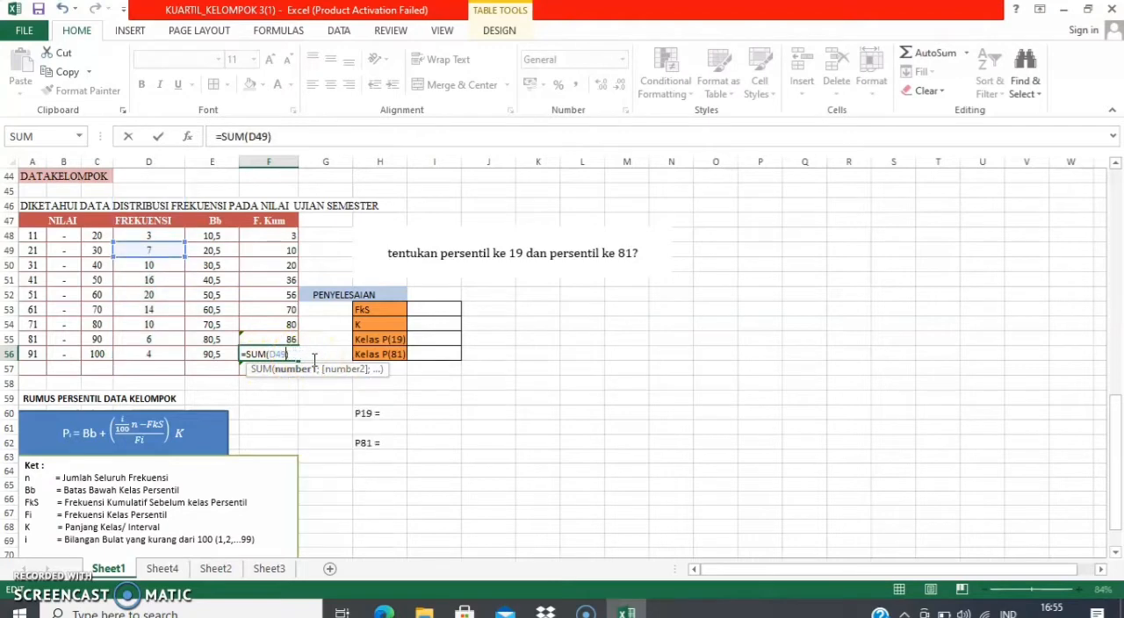
click(147, 236)
drag(147, 236, 148, 354)
key(Return)
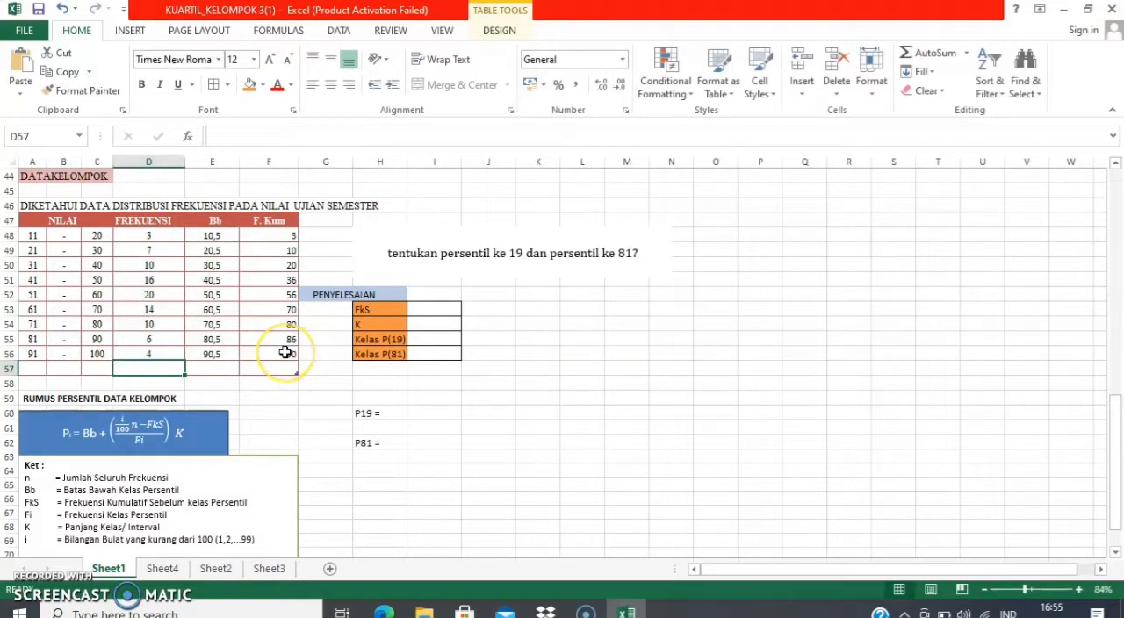
click(274, 352)
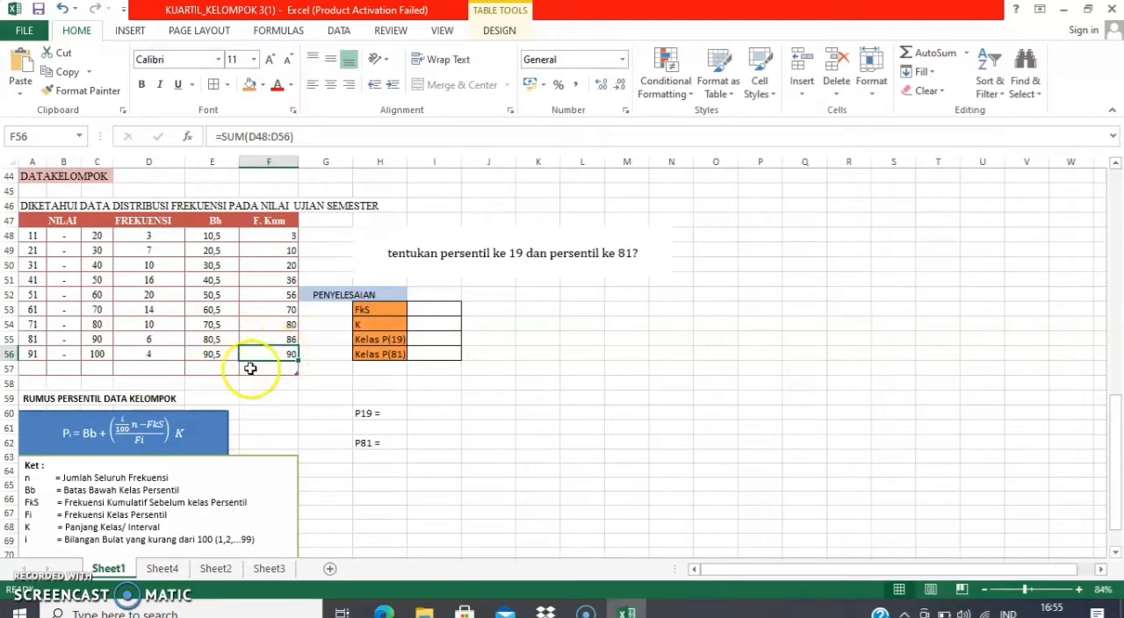
click(150, 233)
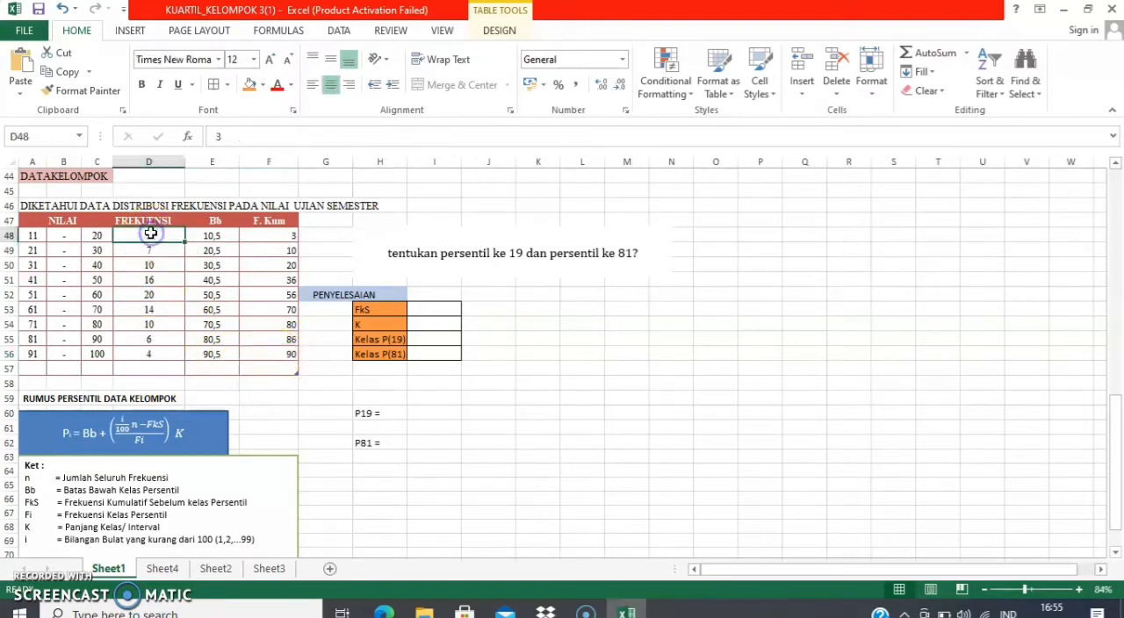
click(137, 370)
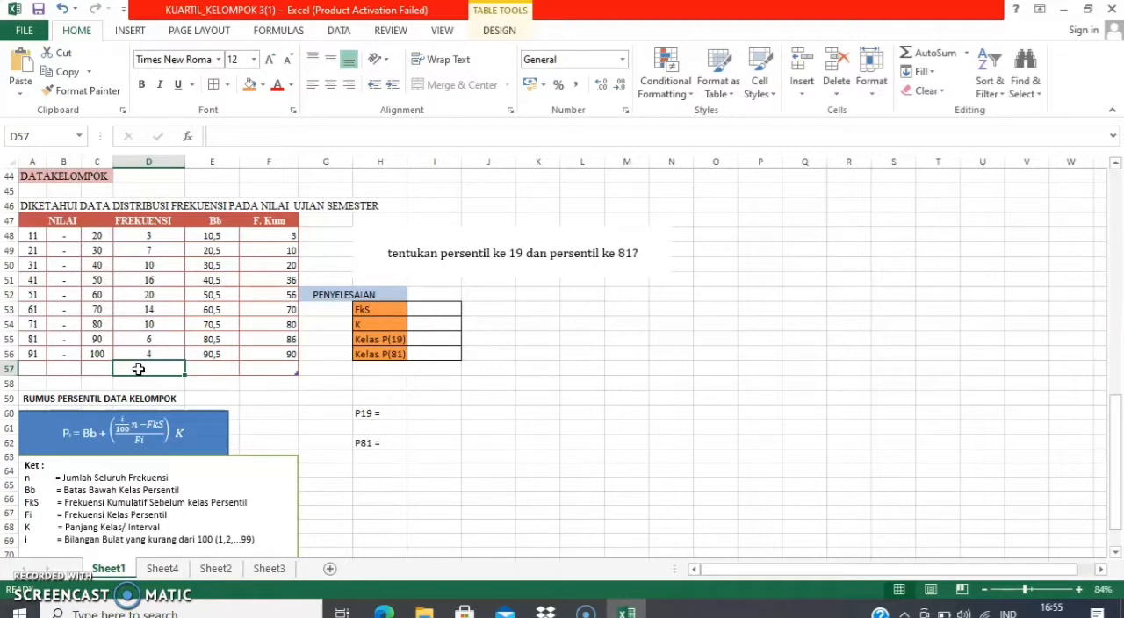
text(=)
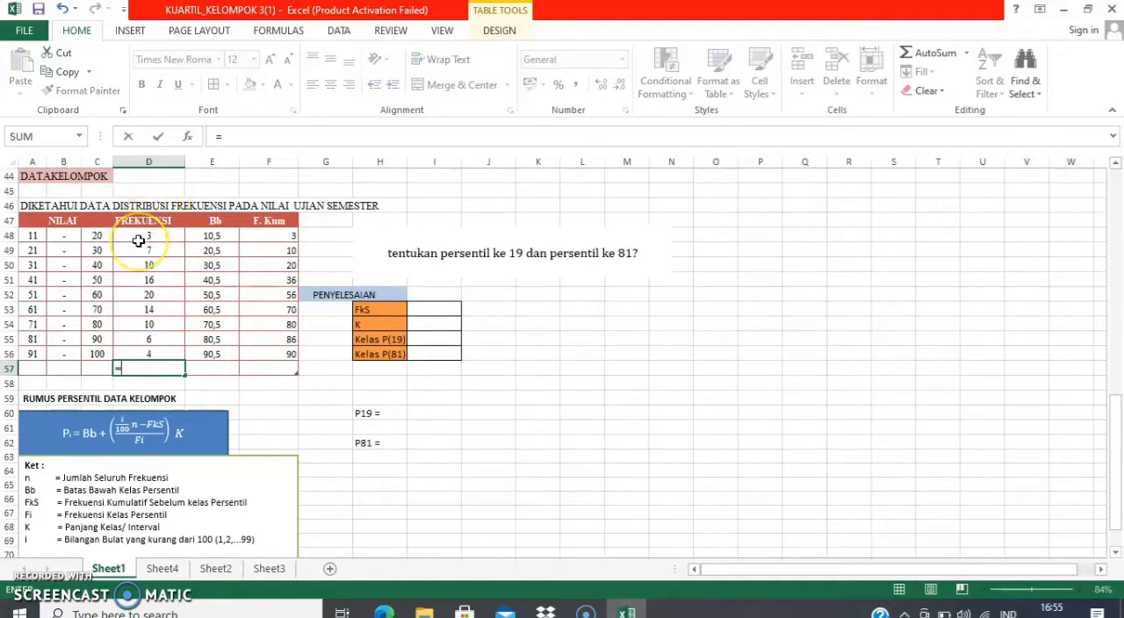
text(sum)
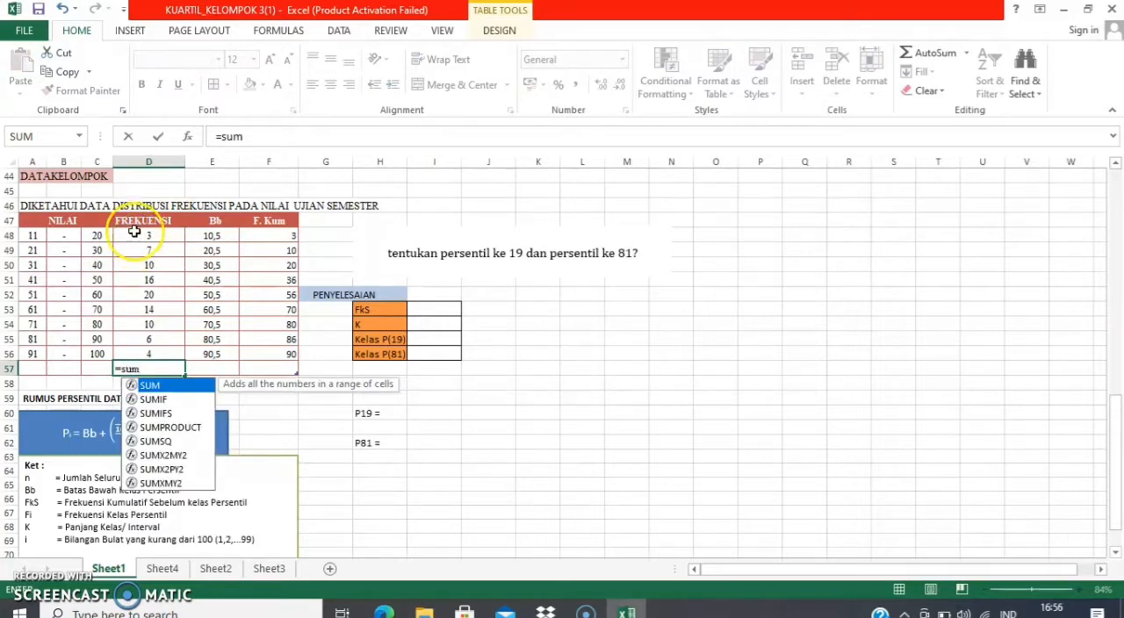
click(141, 233)
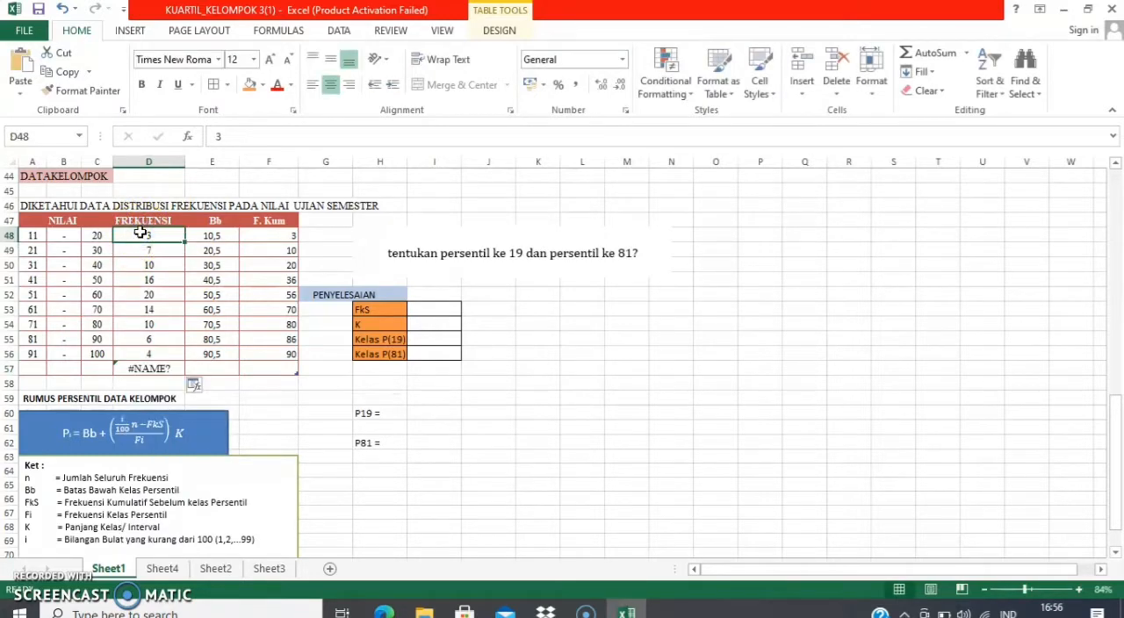
key(shift+Down)
key(shift+Down)
key(shift+Down)
key(shift+Down)
key(shift+Down)
key(shift+Down)
key(shift+Down)
key(shift+Down)
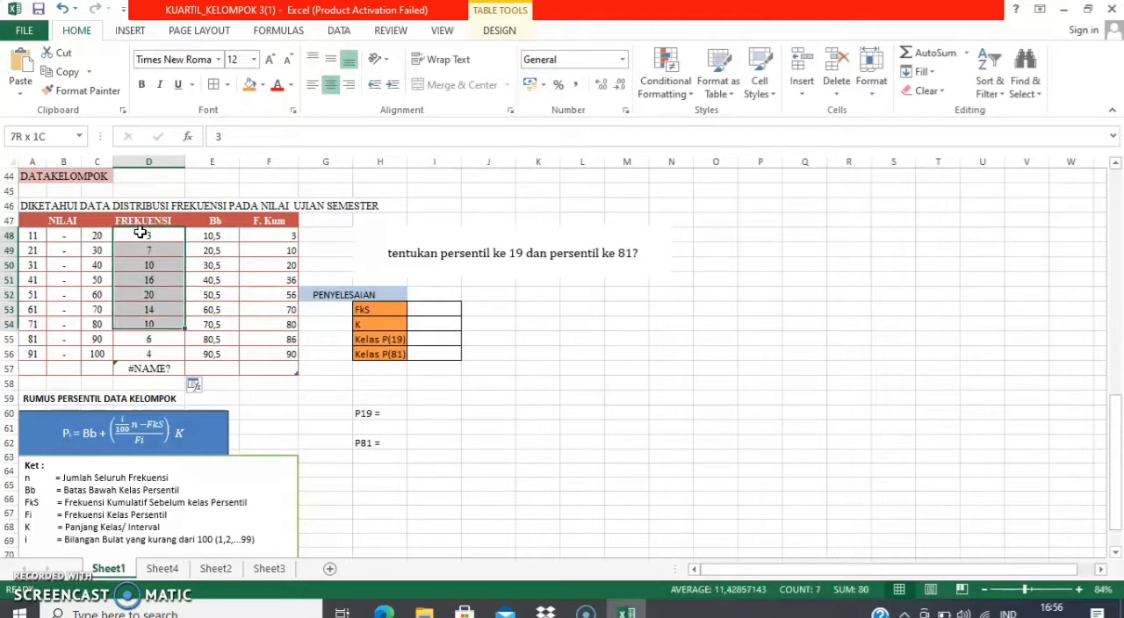
key(Return)
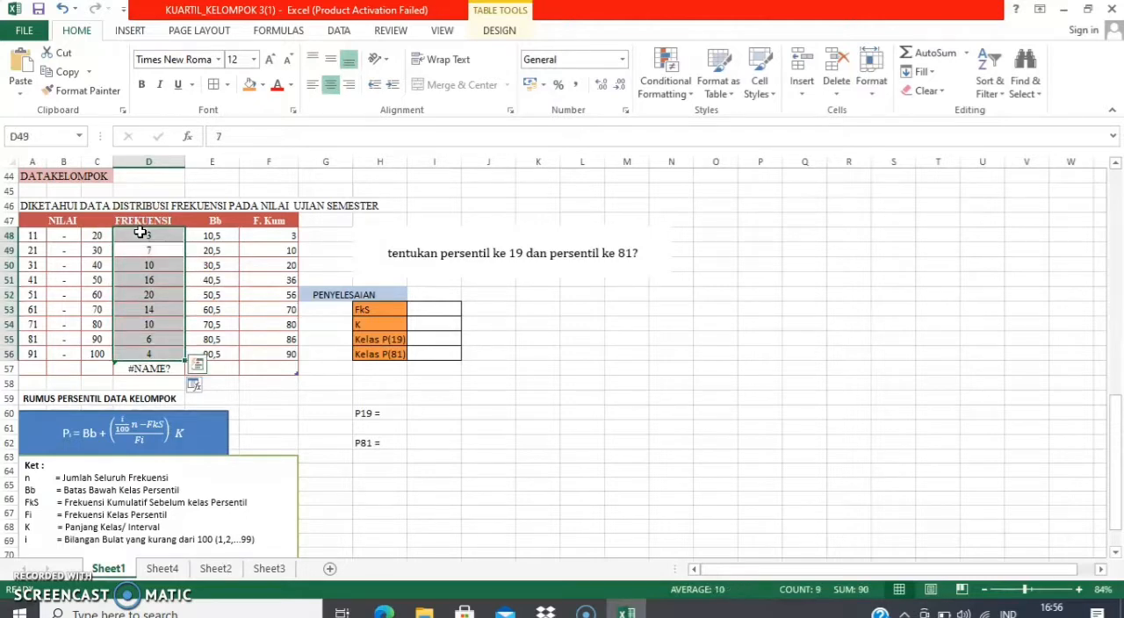
Total the frequency column in D57 with =SUM(D48:D56) and centre the total on a purple fill
key(shift+Down)
key(shift+Down)
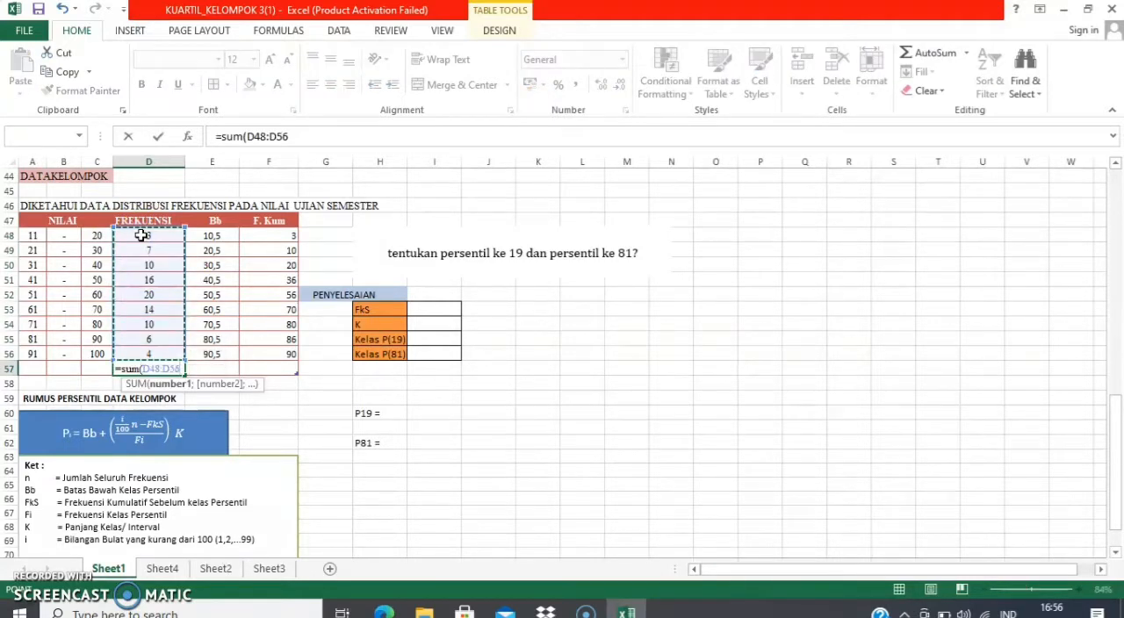
key(Return)
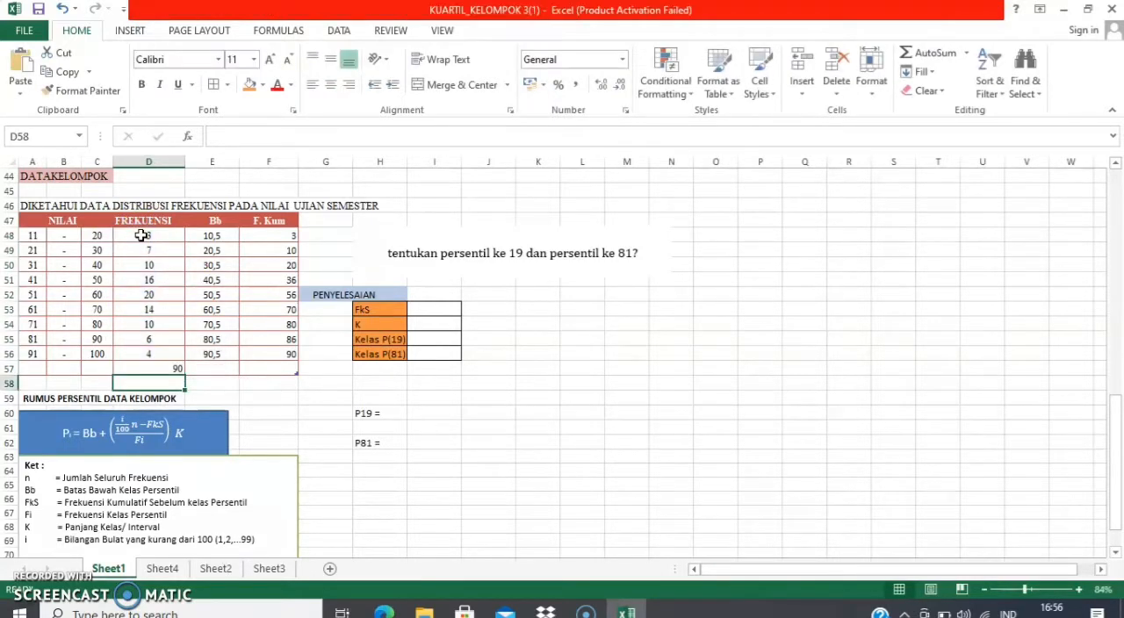
click(167, 369)
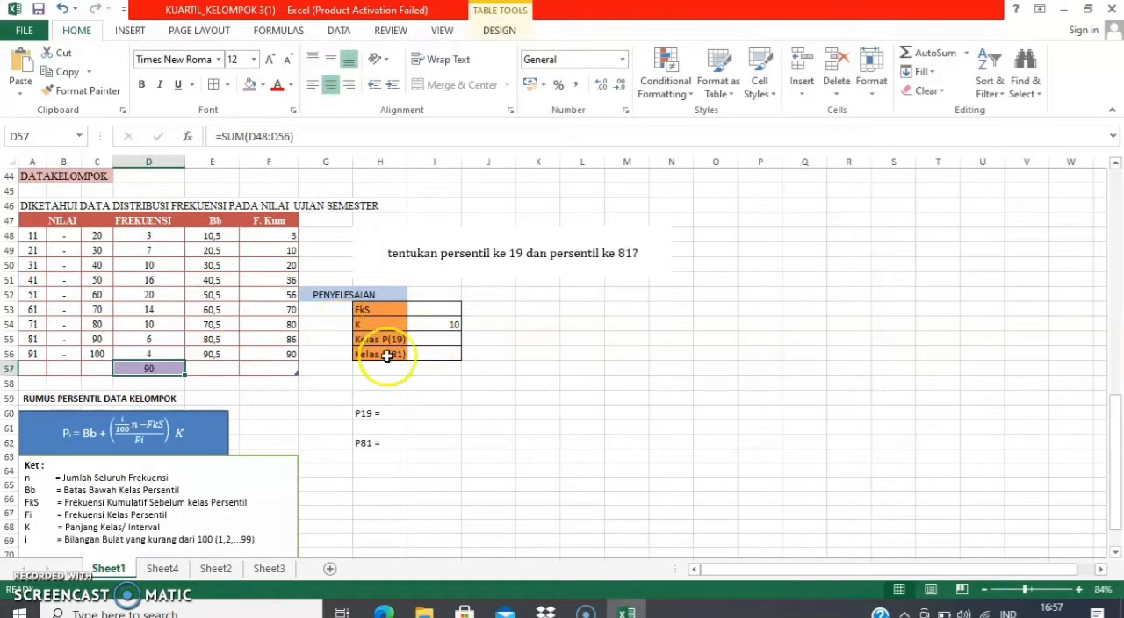
Enter the formula =((19/100)*90) in I55 to locate the class of the 19th percentile
click(419, 338)
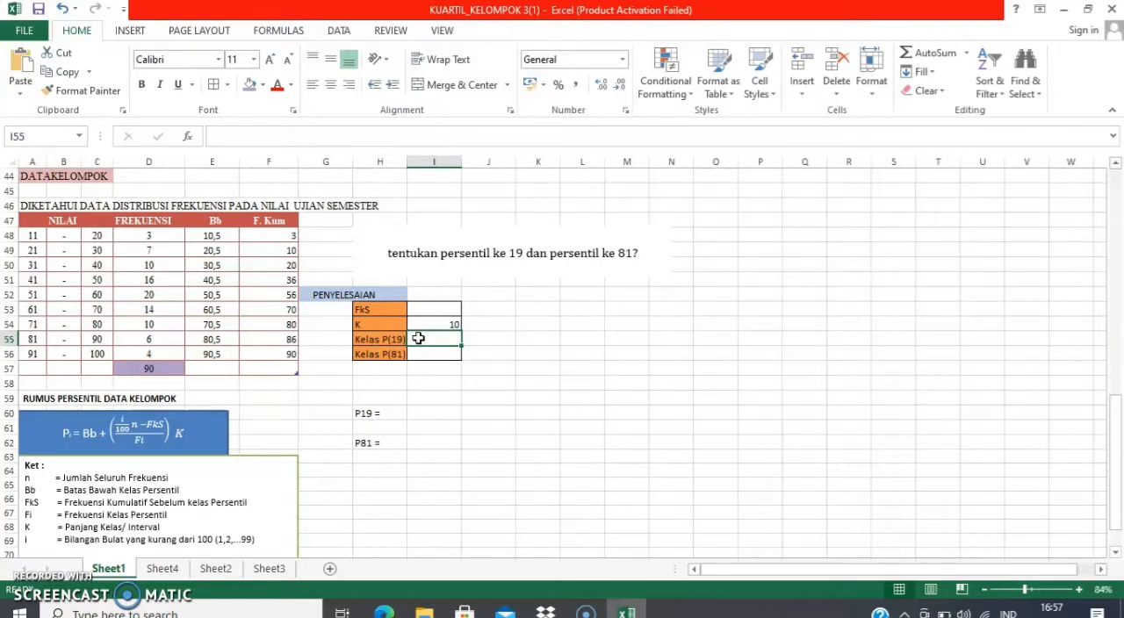
click(418, 339)
text(=)
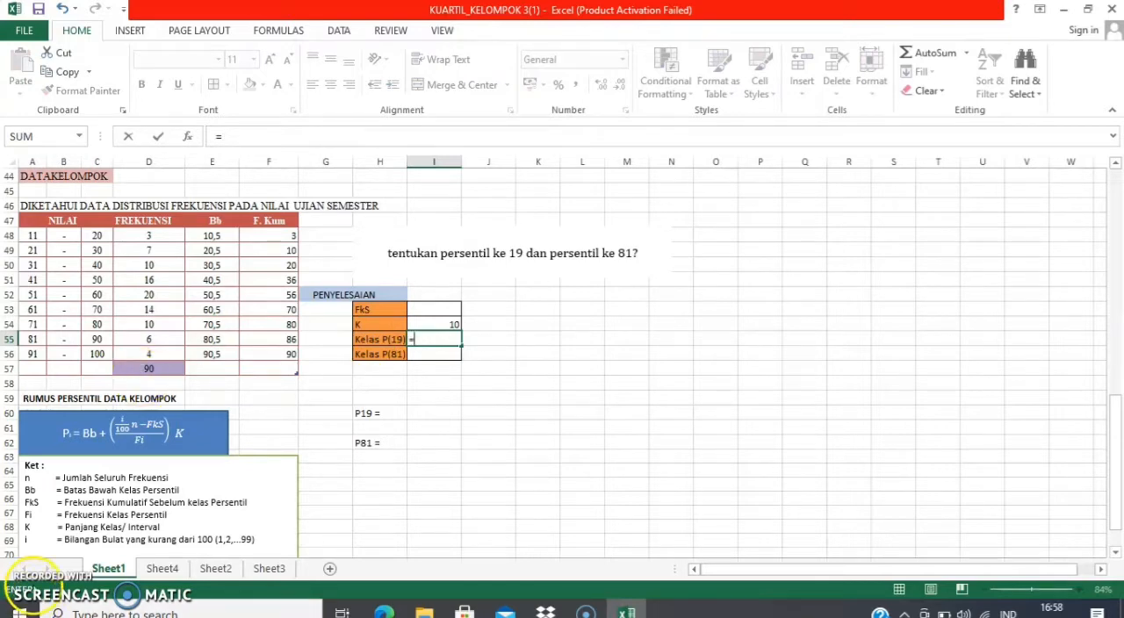
click(33, 586)
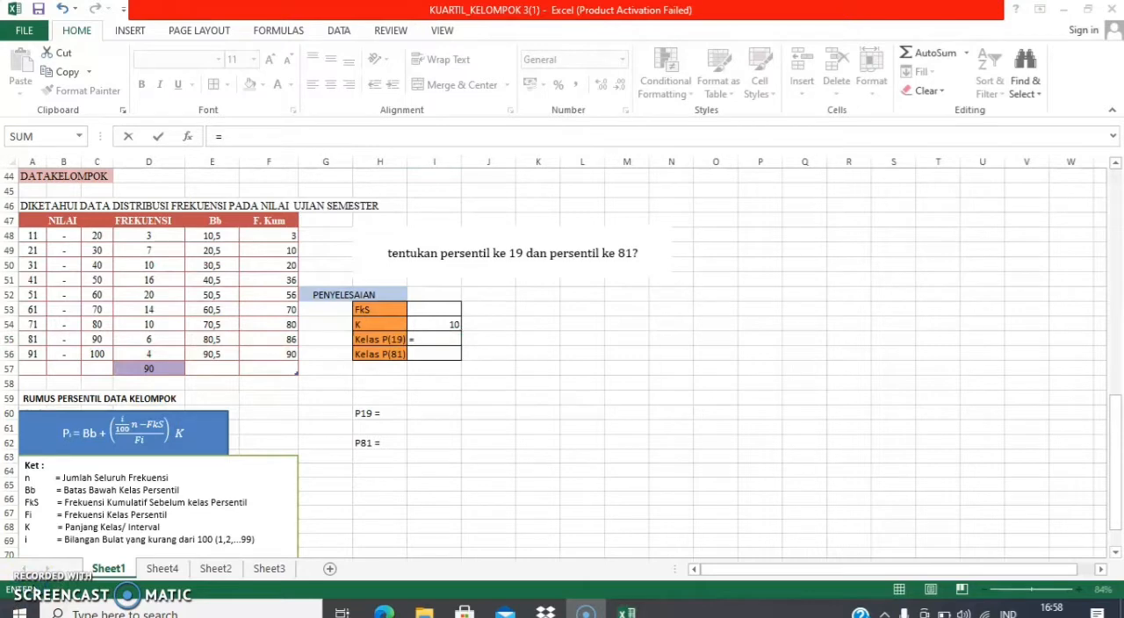
click(414, 339)
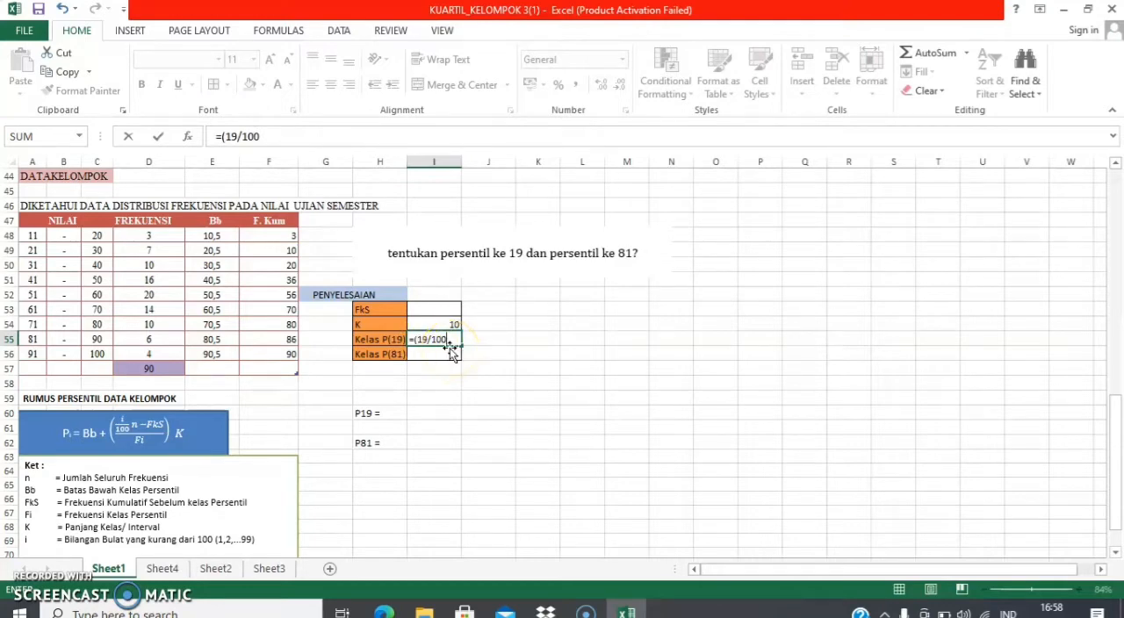
click(418, 339)
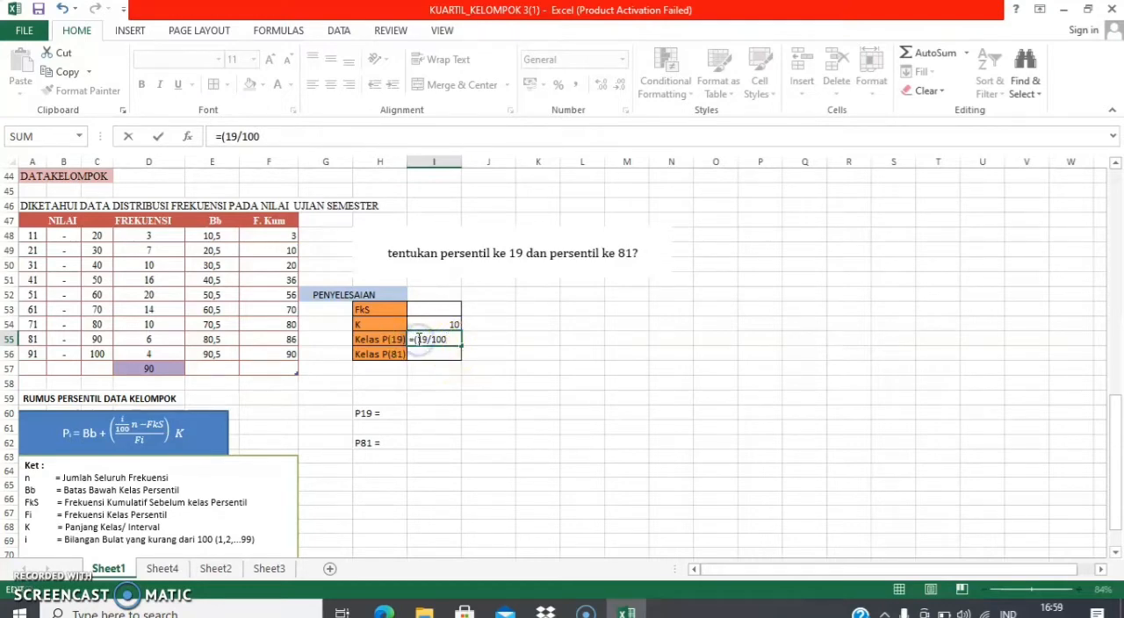
text(()
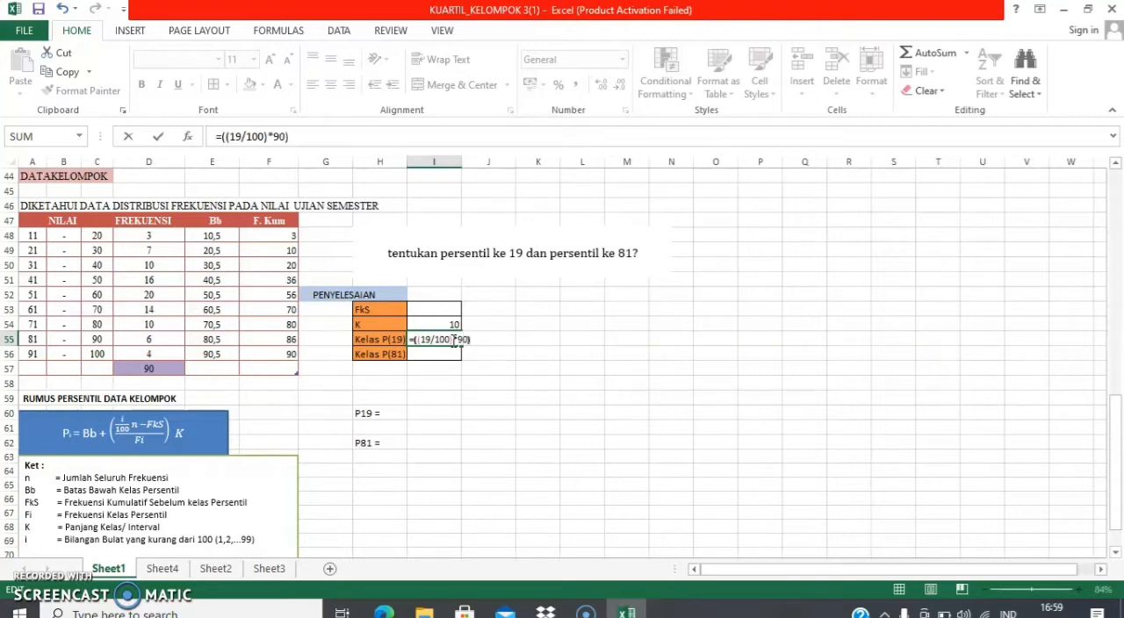
key(Return)
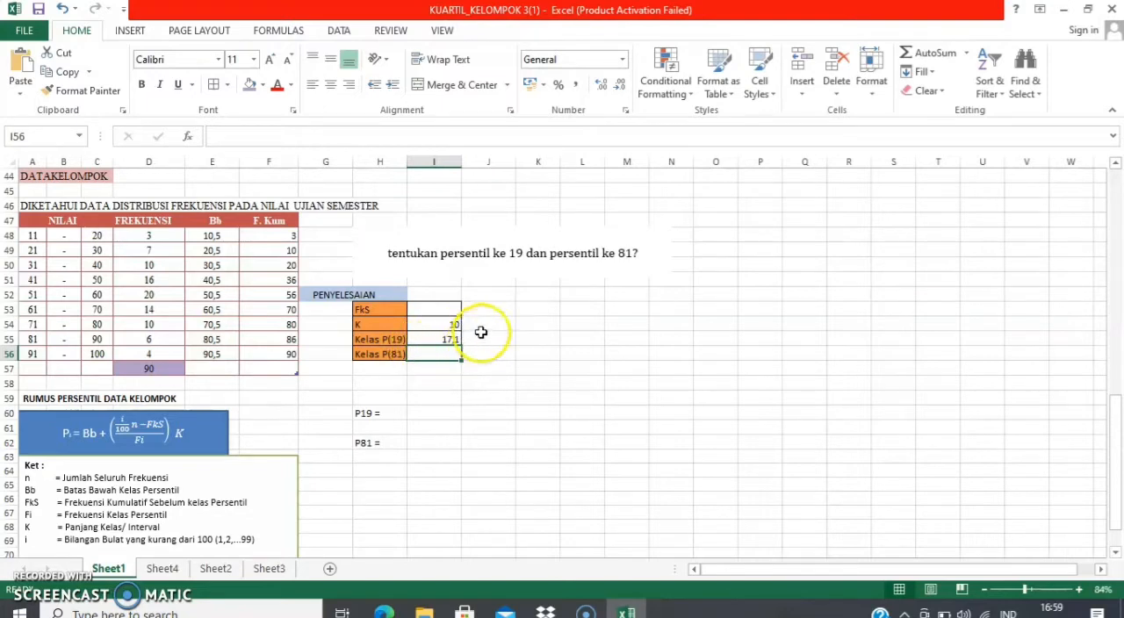
Highlight the 31-40 class row, A50:F50, with an olive green fill as the 19th percentile class
click(446, 337)
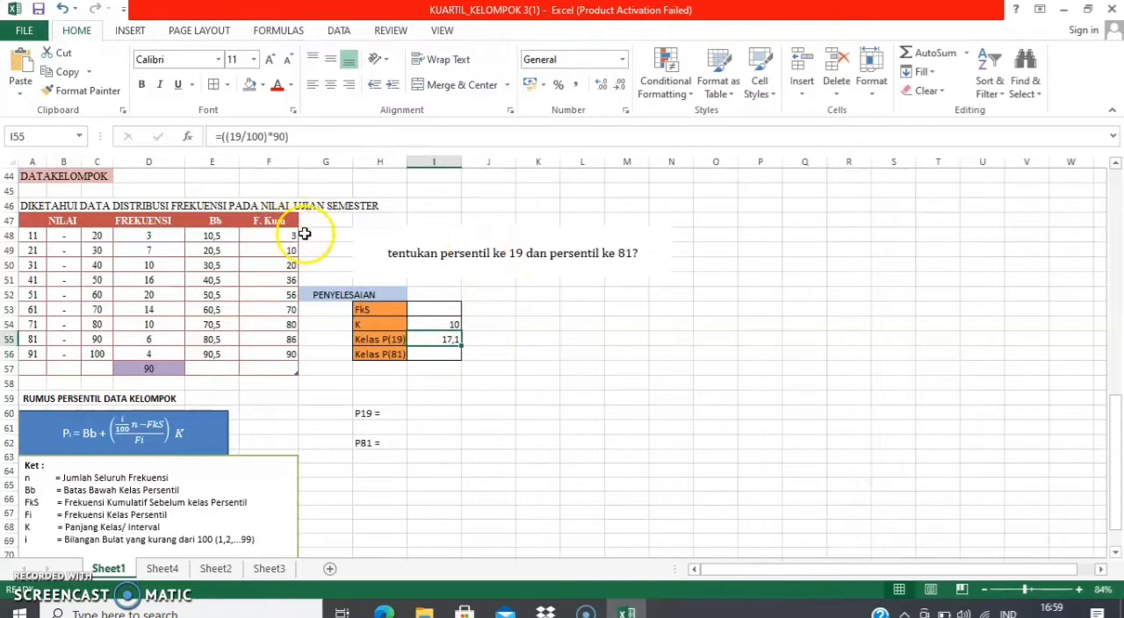
click(270, 264)
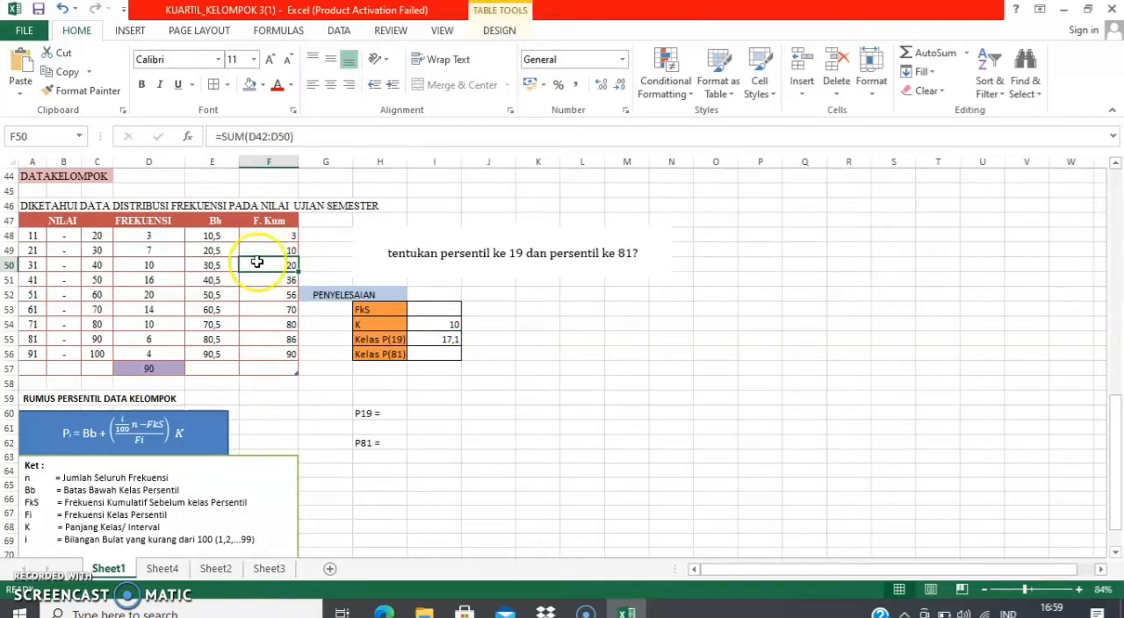
click(33, 266)
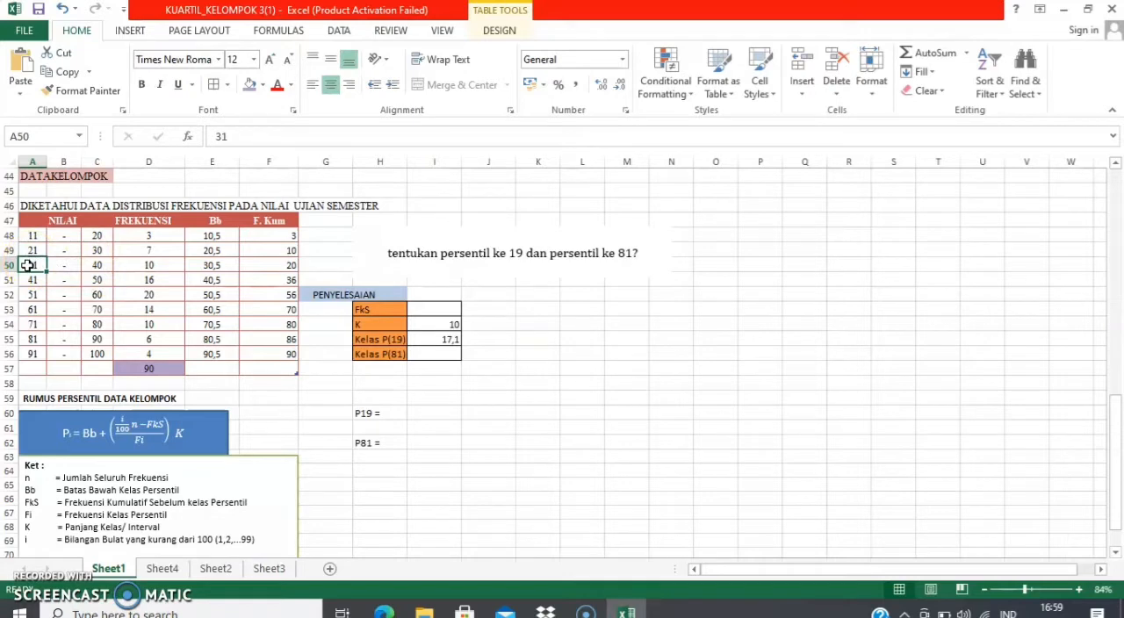
key(shift+Right)
key(shift+Right)
key(shift+Right)
key(shift+Right)
key(shift+Right)
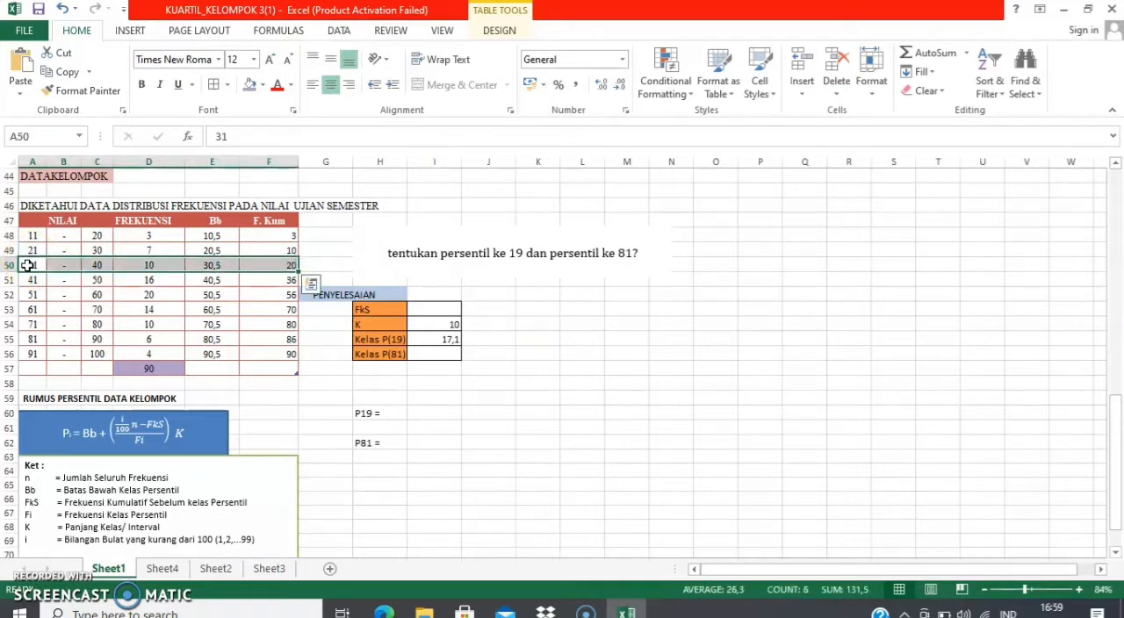
click(264, 87)
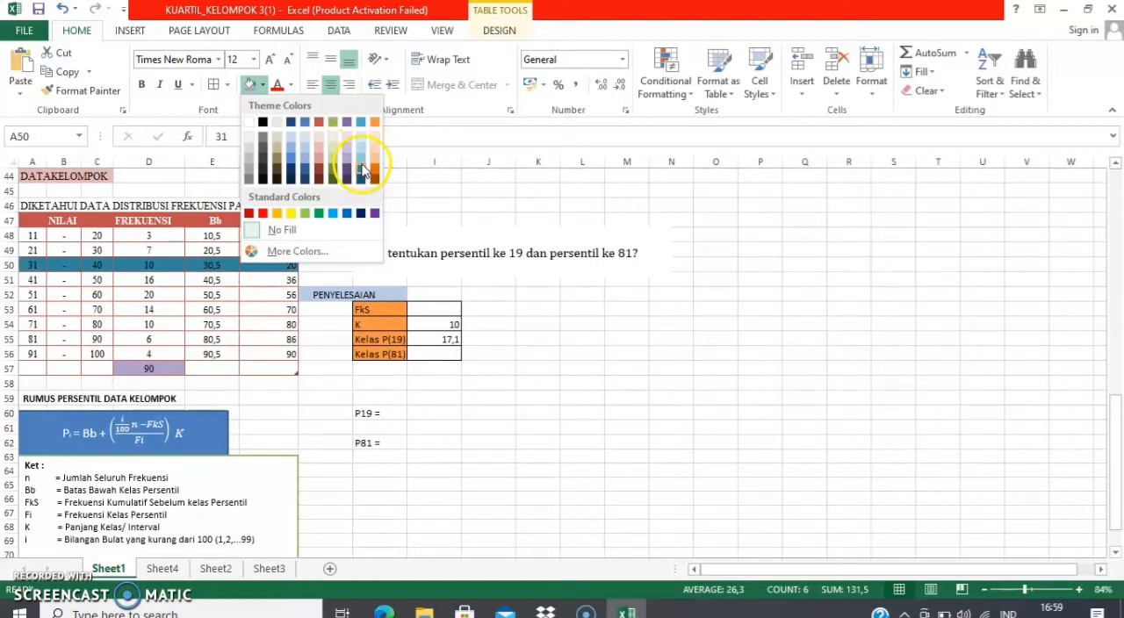
click(334, 167)
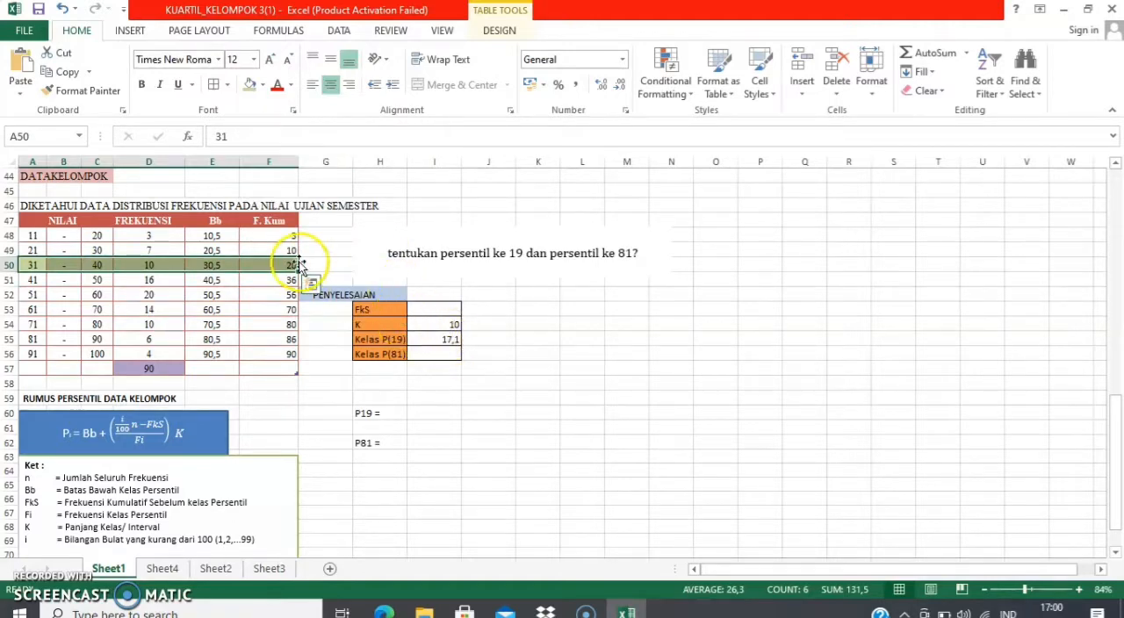
Discard the unfinished P19 formula =E50+((17 in I59
click(398, 414)
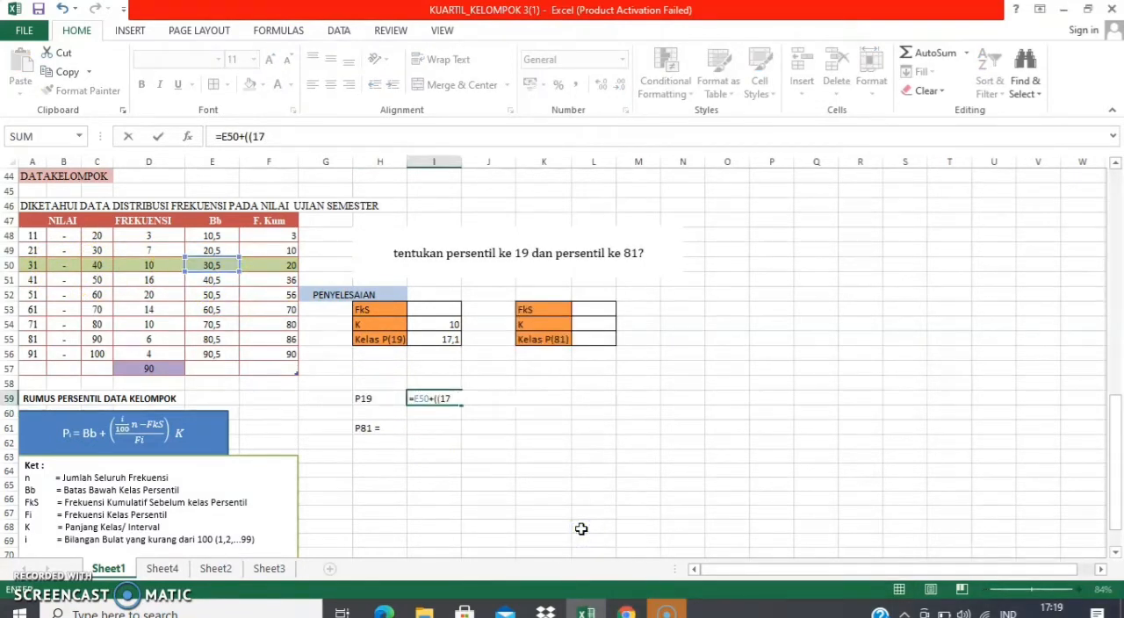
key(BackSpace)
key(BackSpace)
key(BackSpace)
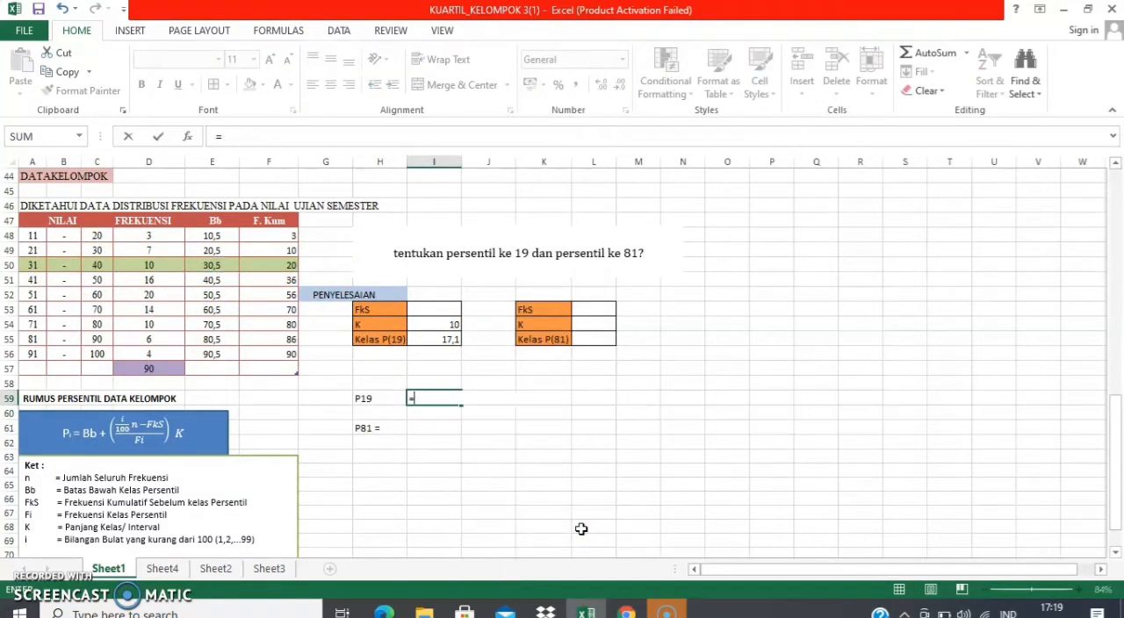
key(Escape)
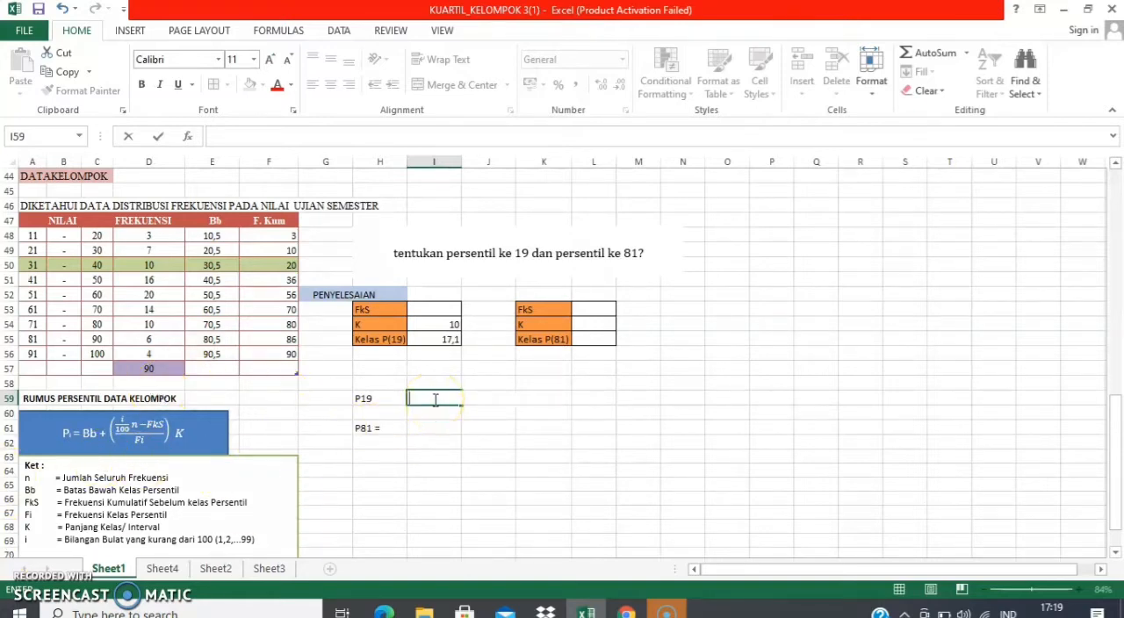
Enter the formula =E50+((I55-F49)/D50) in I59 as the first part of the P19 calculation
text(=)
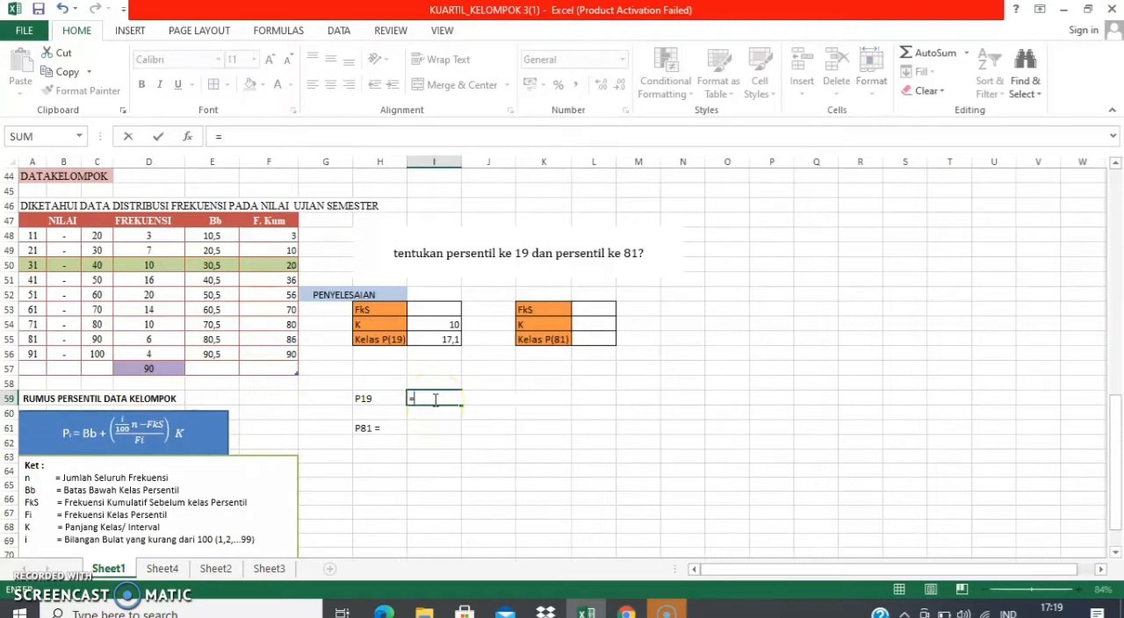
click(221, 265)
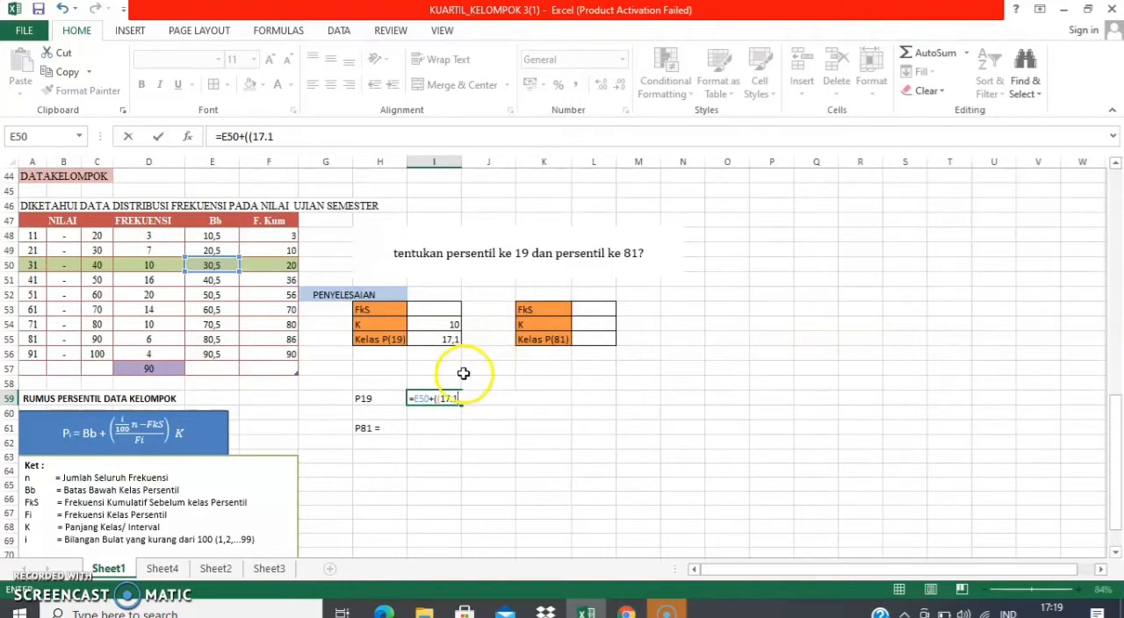
key(BackSpace)
key(BackSpace)
key(BackSpace)
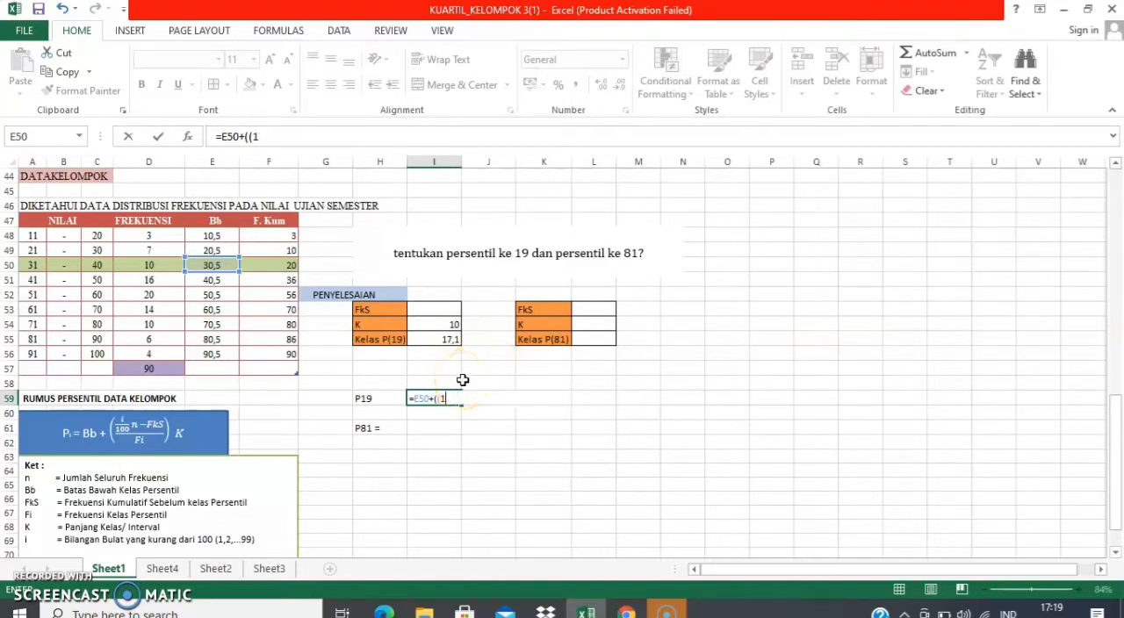
click(448, 339)
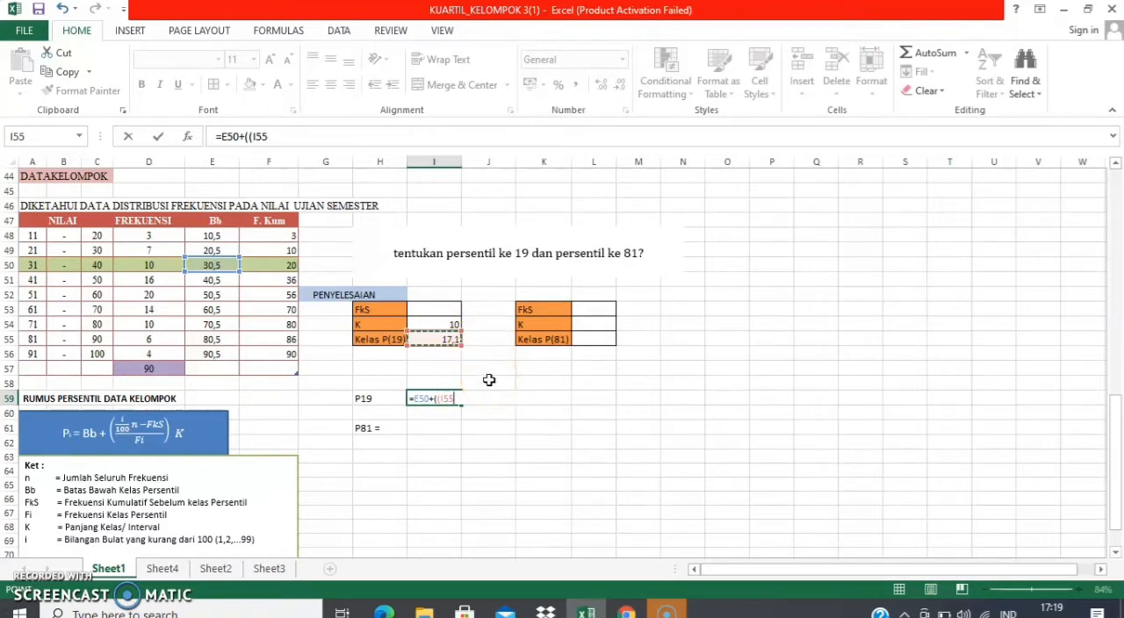
text(-)
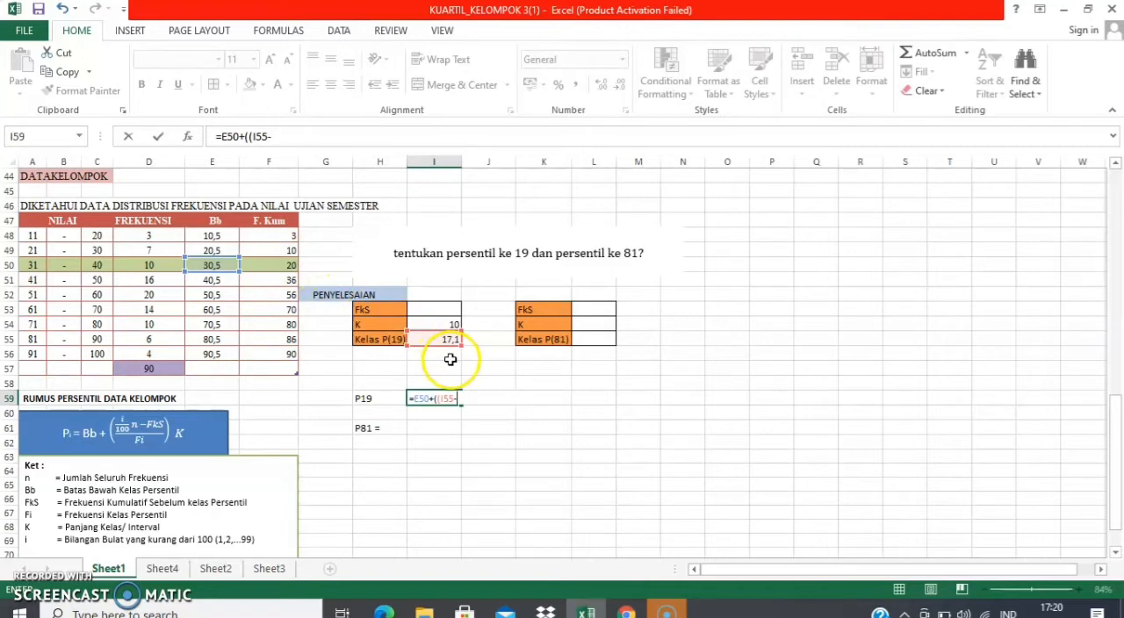
click(282, 253)
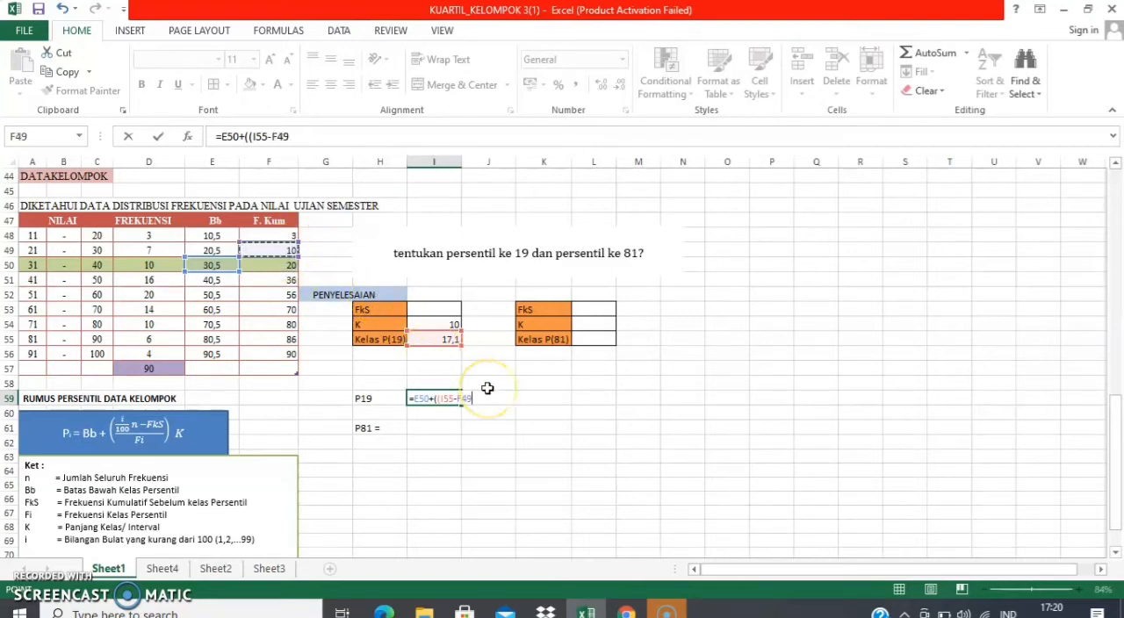
text()/)
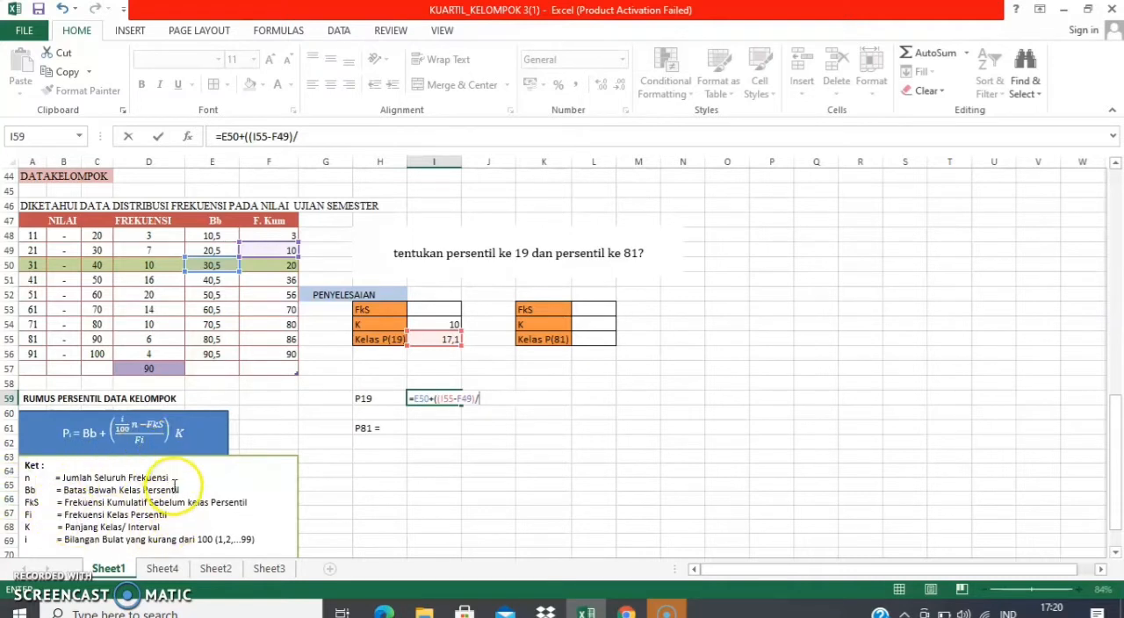
click(148, 264)
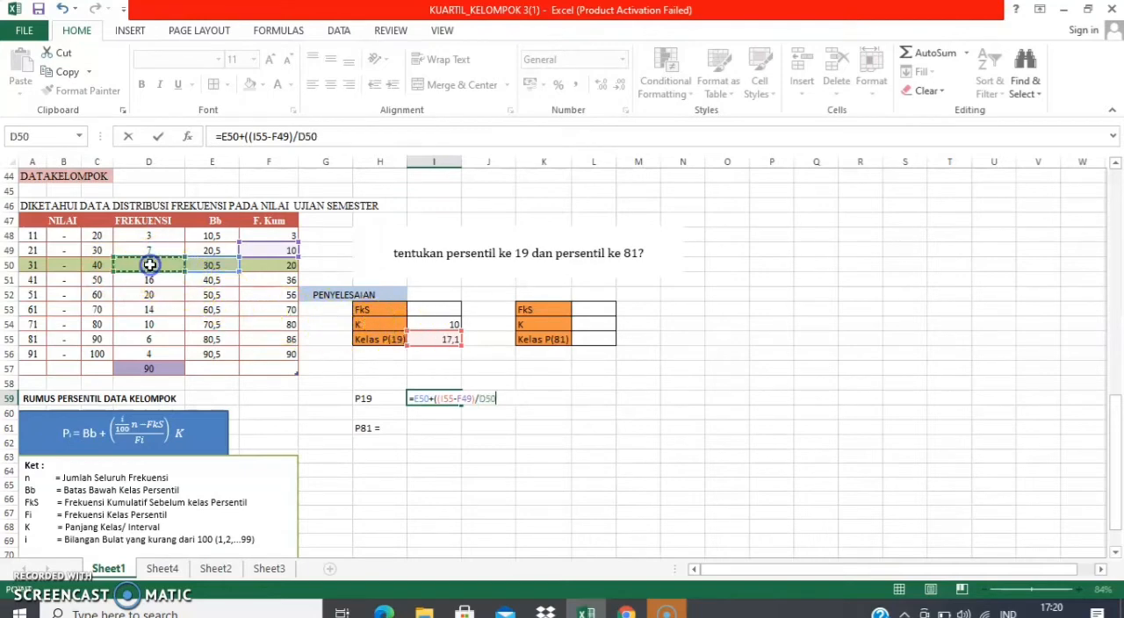
click(497, 398)
click(445, 324)
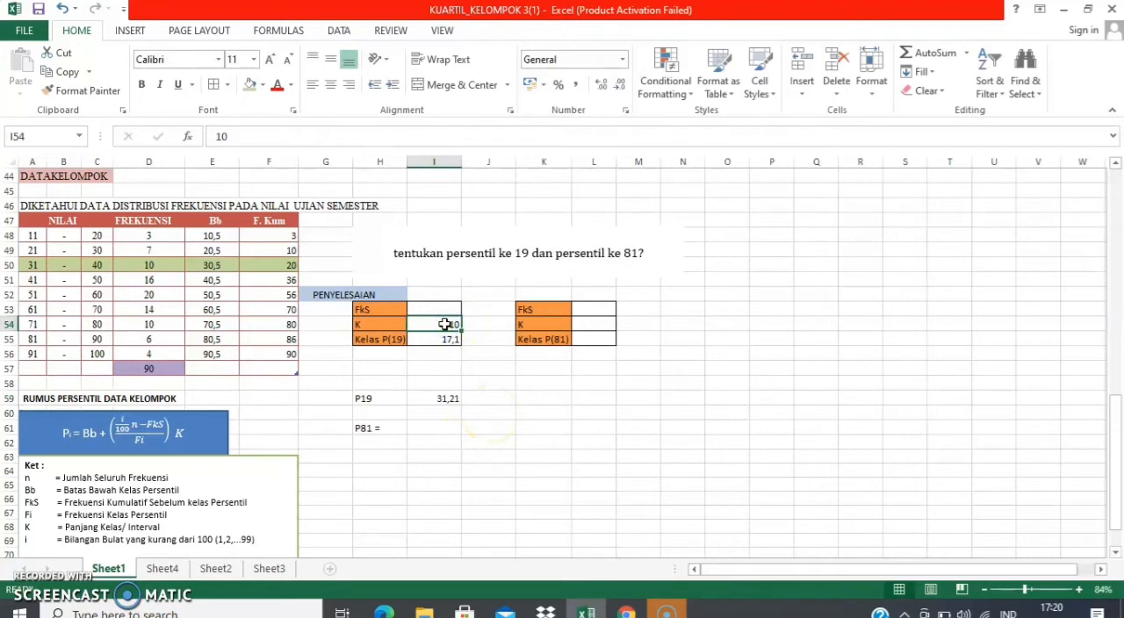
Extend the P19 formula in I59 by multiplying with the class length, giving =E50+((I55-F49)/D50)*I54
click(461, 399)
double_click(439, 399)
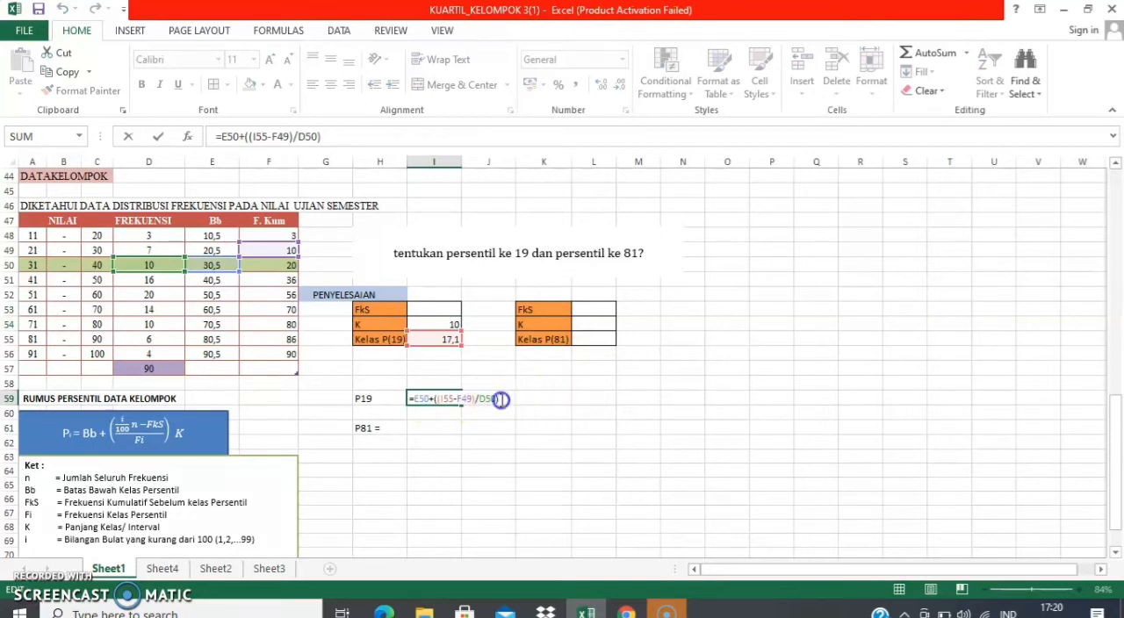
click(501, 399)
text(*)
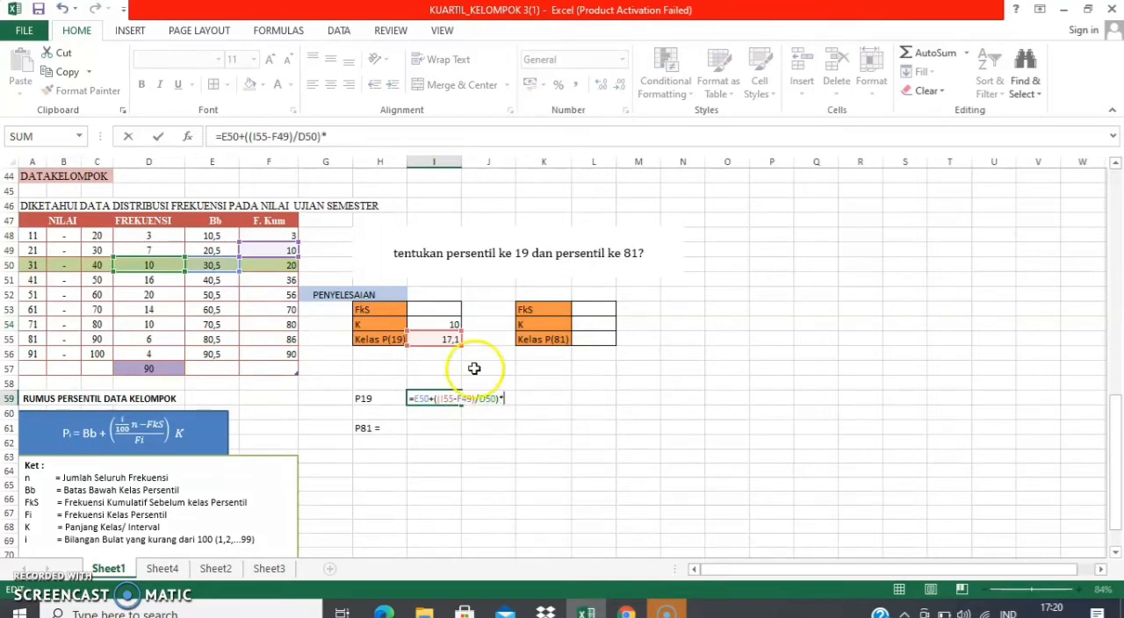
click(443, 325)
text(-)
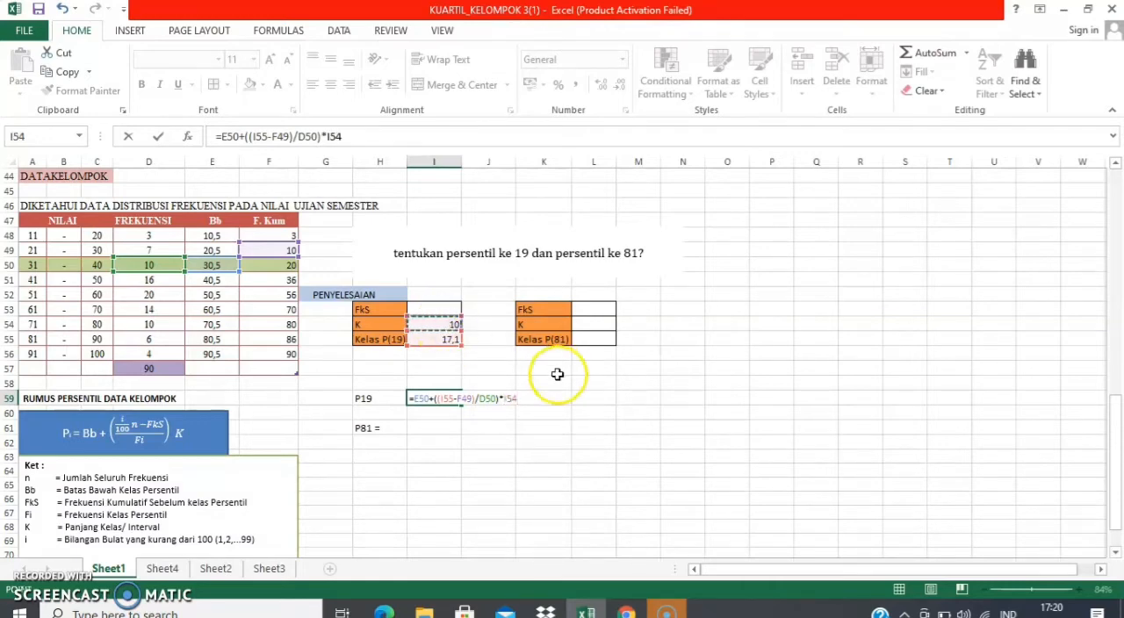
key(Return)
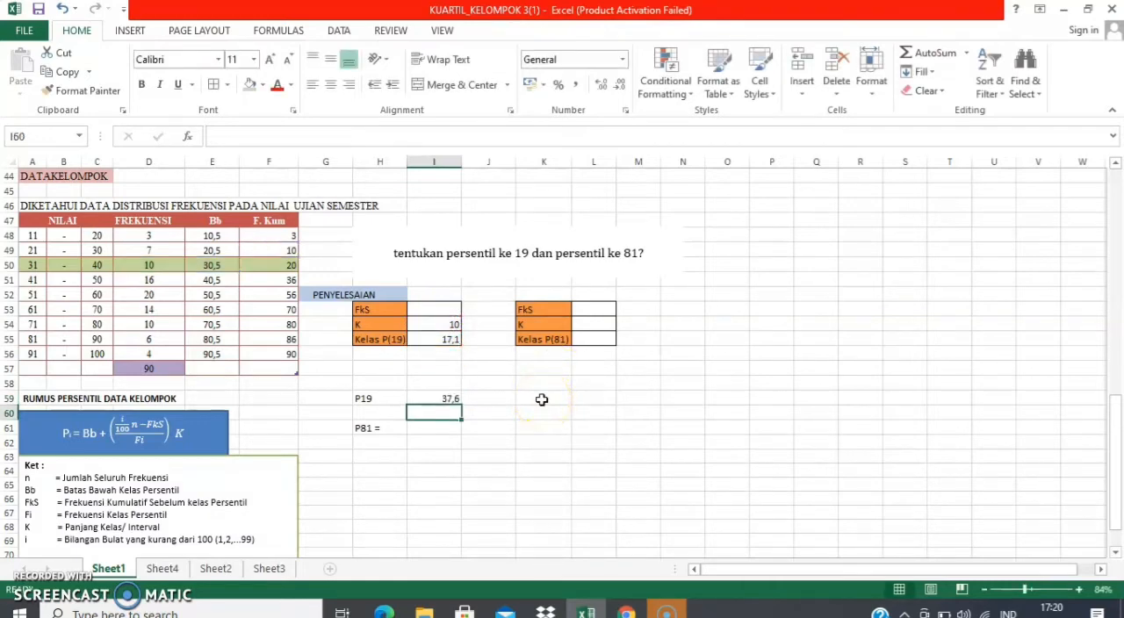
Enter 10 as the FkS value for the 19th percentile in I53
click(413, 428)
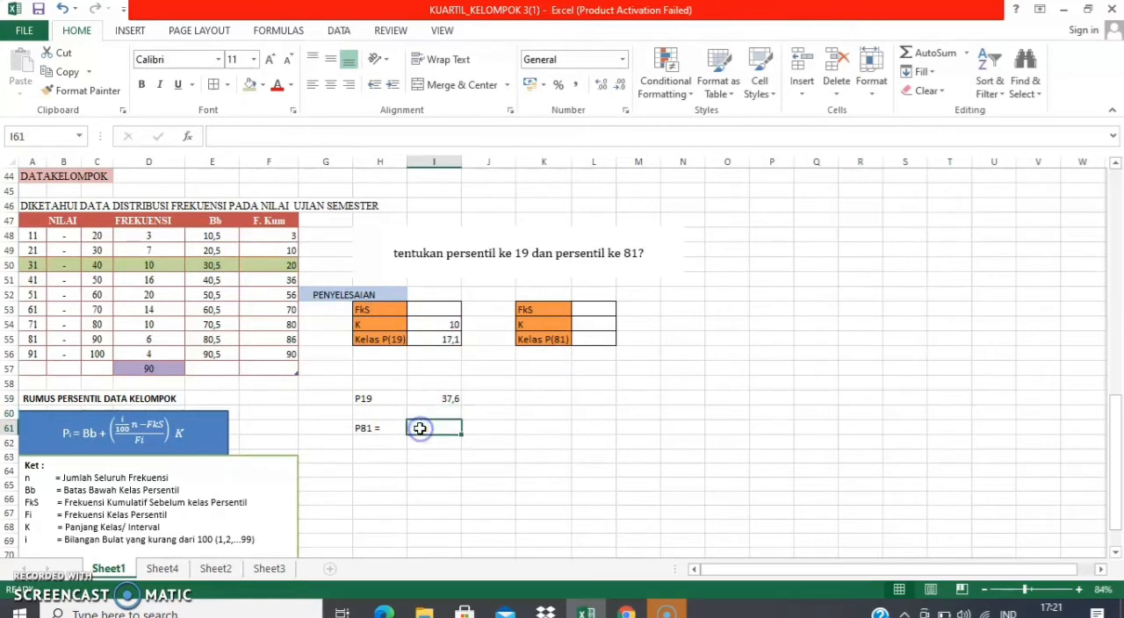
click(424, 307)
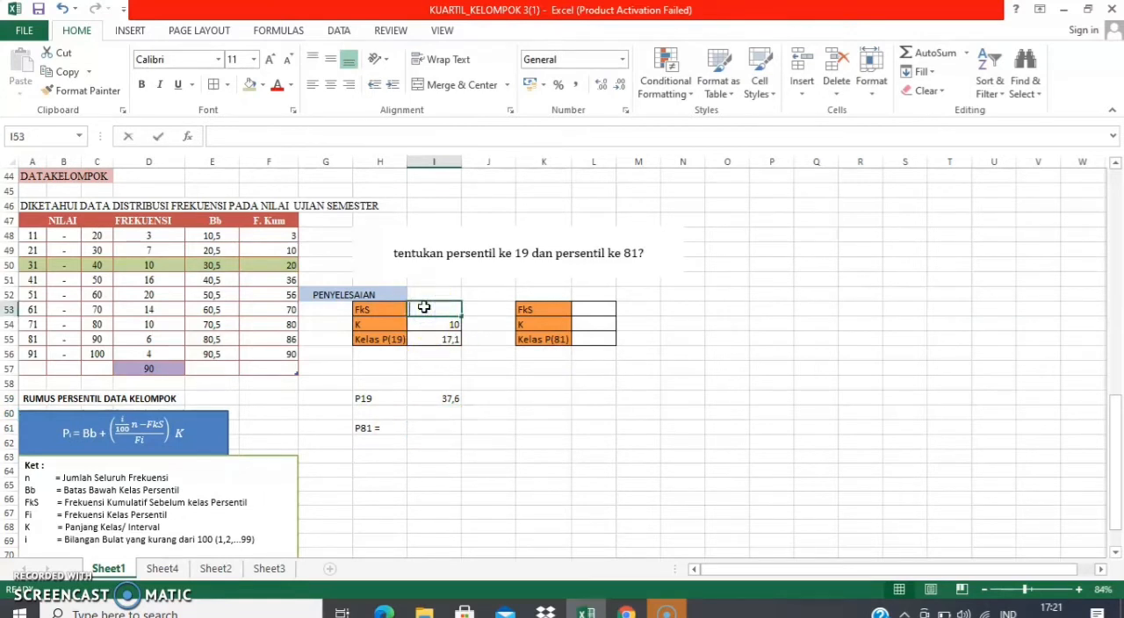
text(10)
click(424, 308)
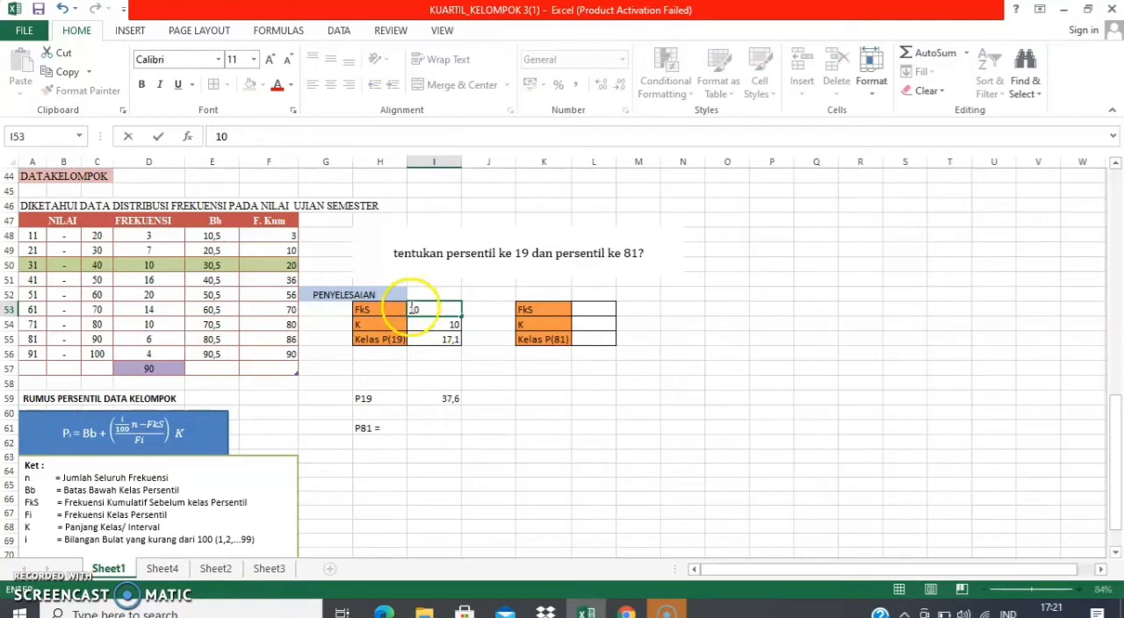
click(582, 310)
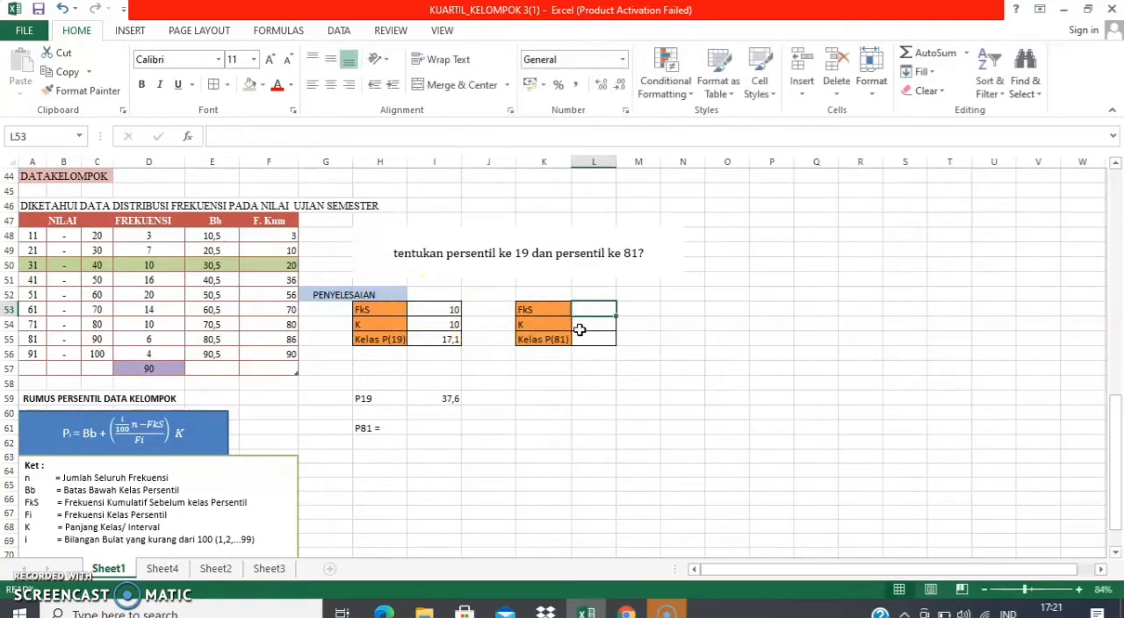
Enter 10 as the class length K for the 81st percentile in L54
click(580, 327)
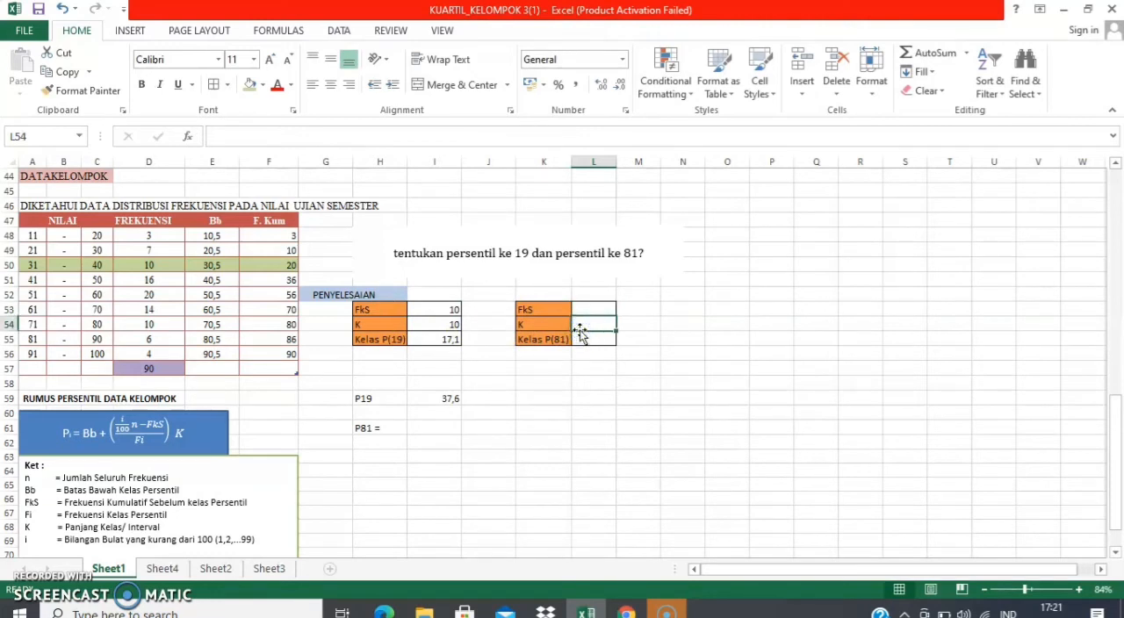
click(596, 325)
text(10)
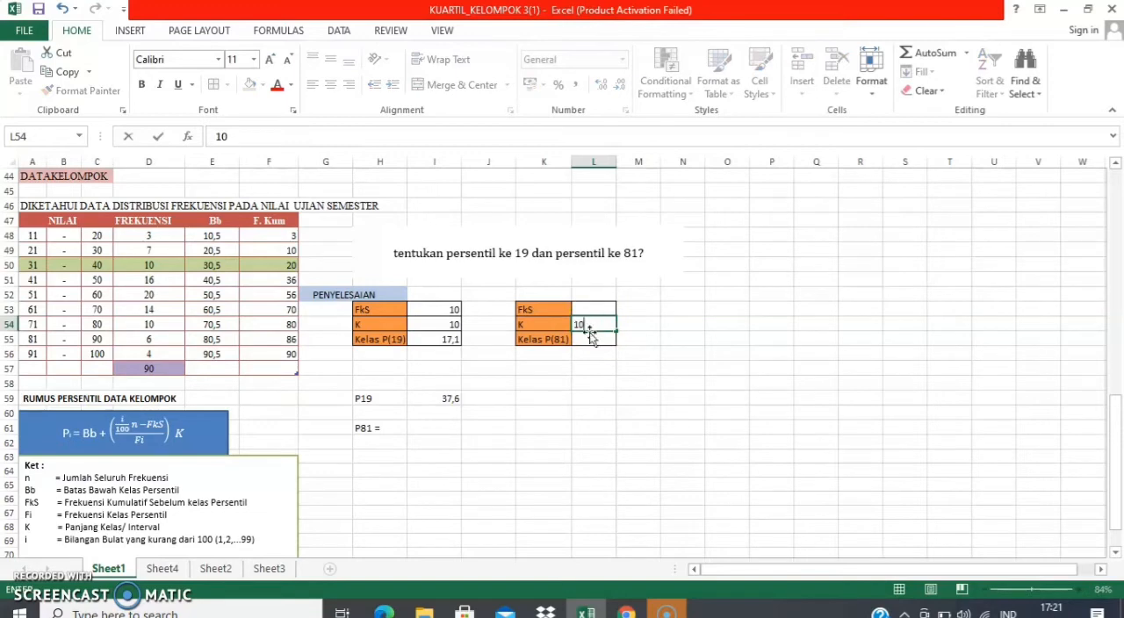
Enter the formula =(81/100)*90 in L55 to locate the class of the 81st percentile
click(586, 341)
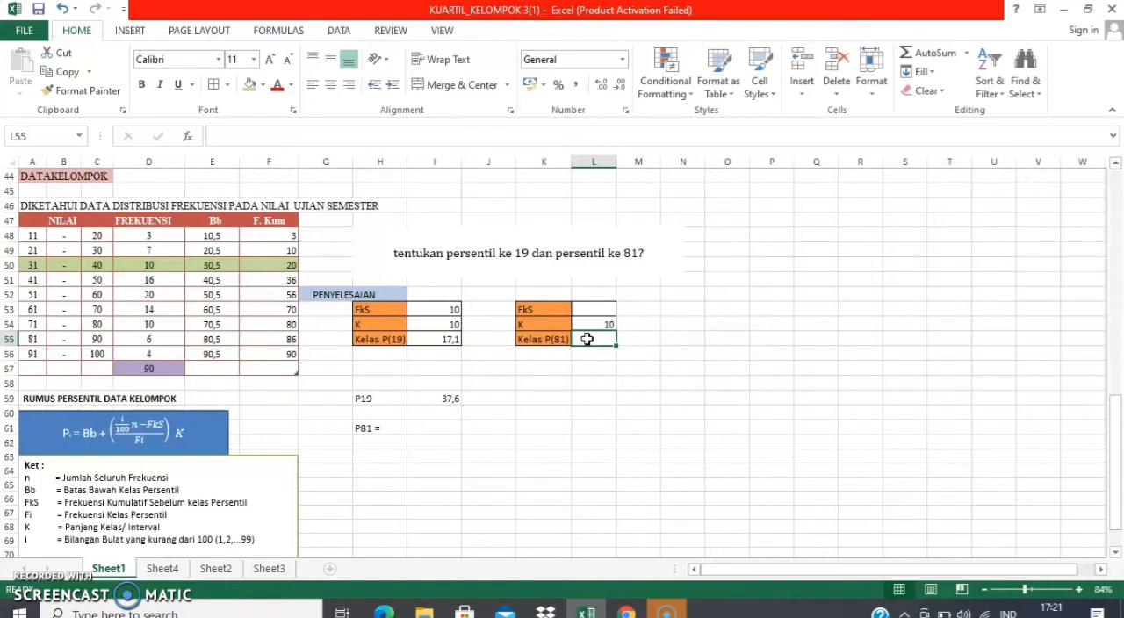
text(=)
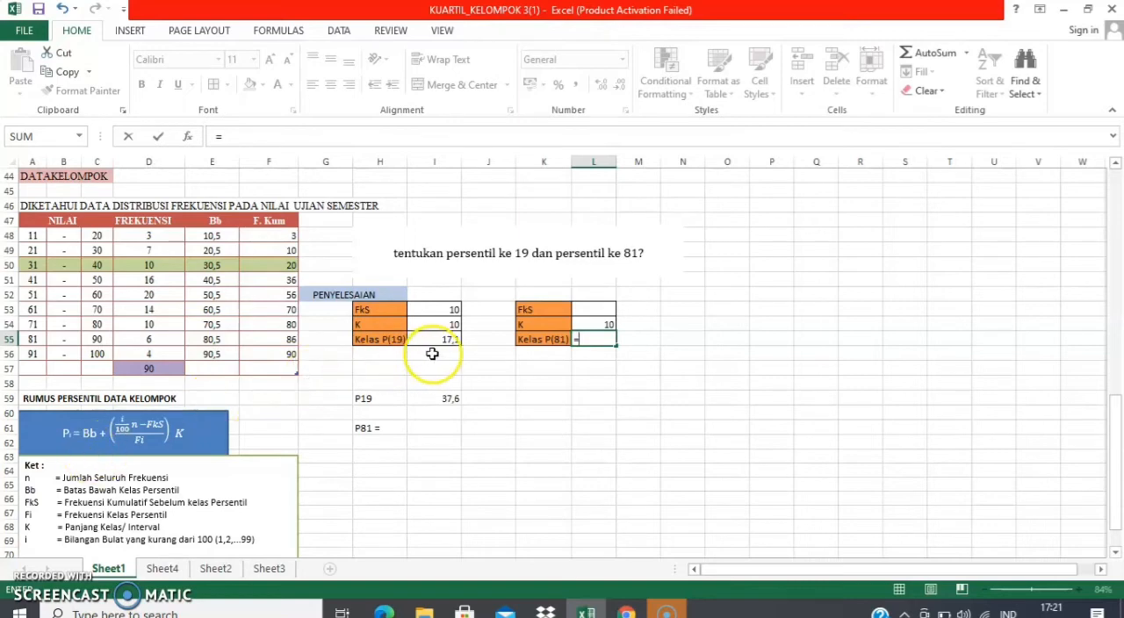
text(81/)
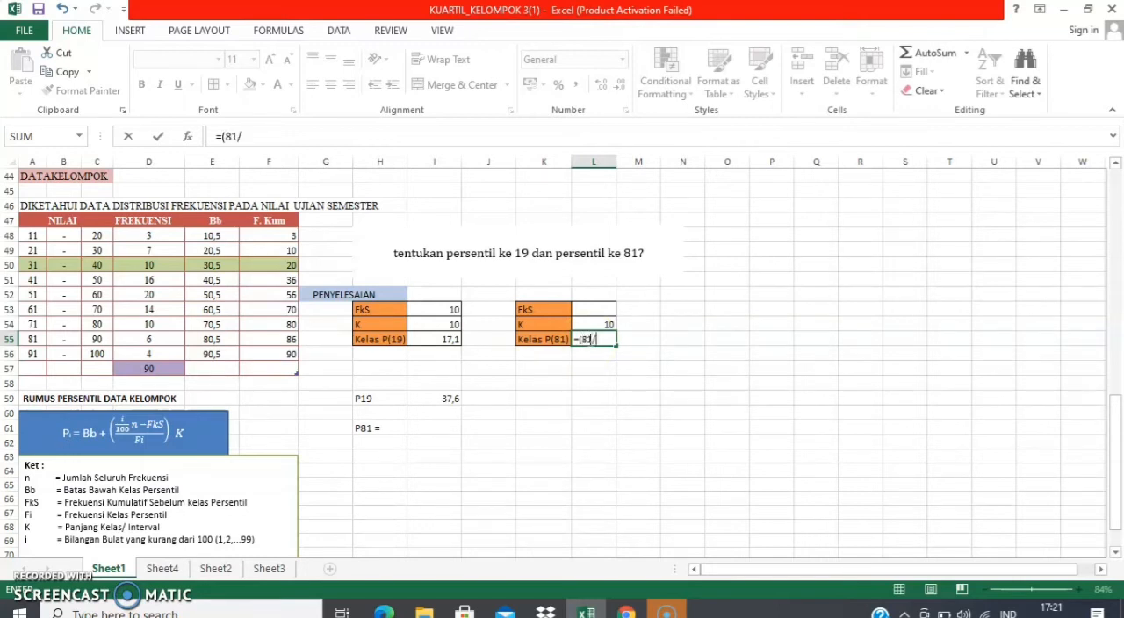
text(100)*90)
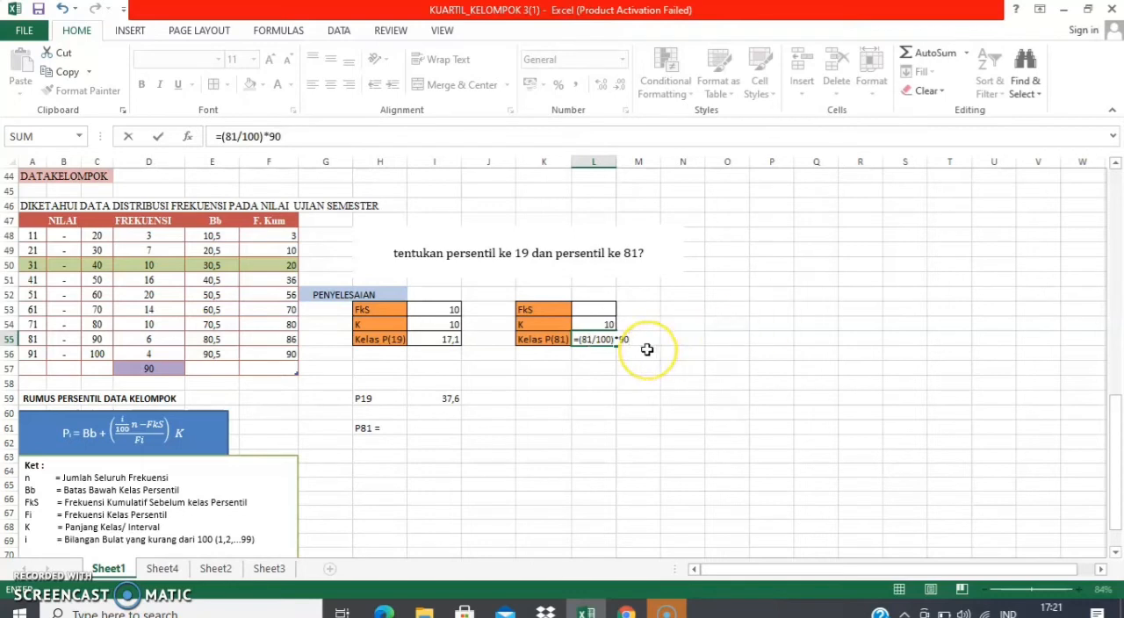
key(Return)
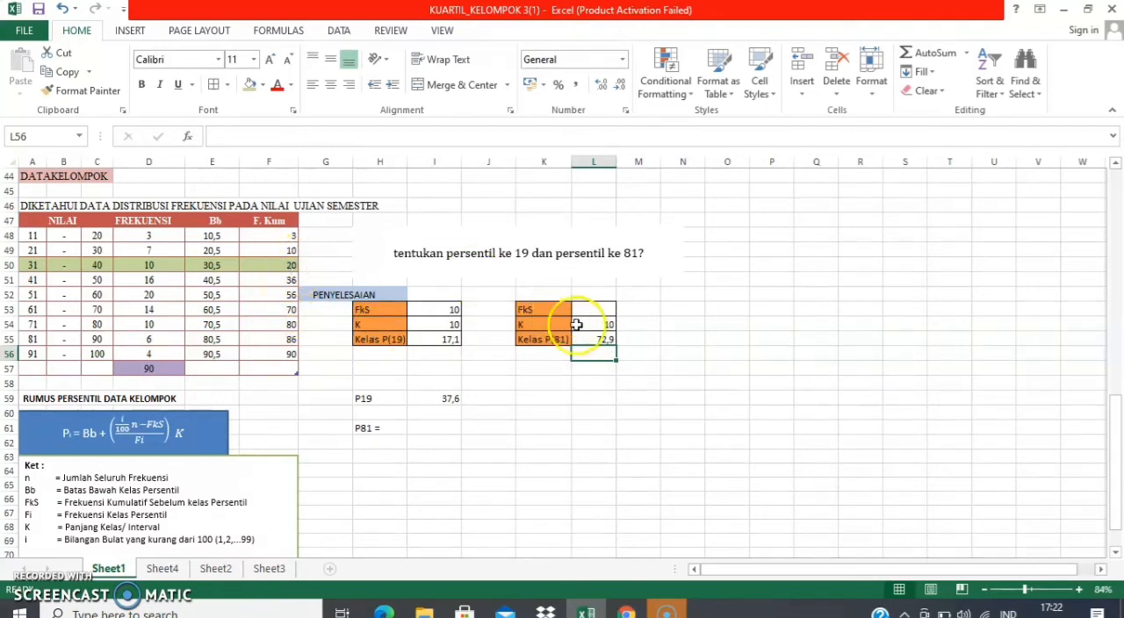
Highlight the 71-80 class row, A54:F54, with a light red fill as the 81st percentile class
click(281, 325)
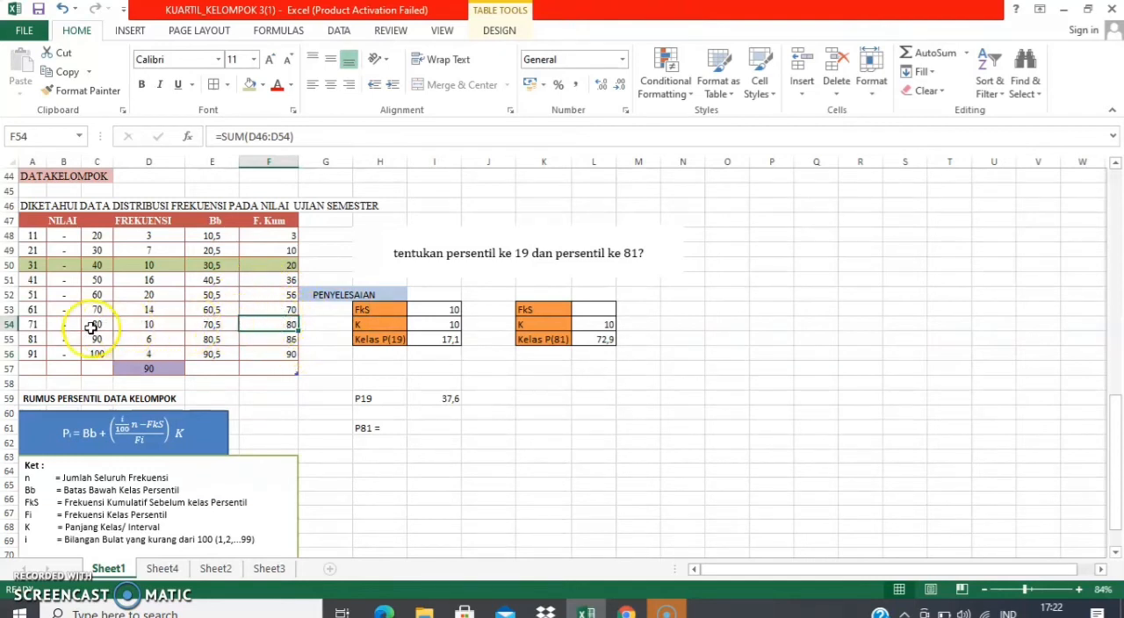
click(34, 325)
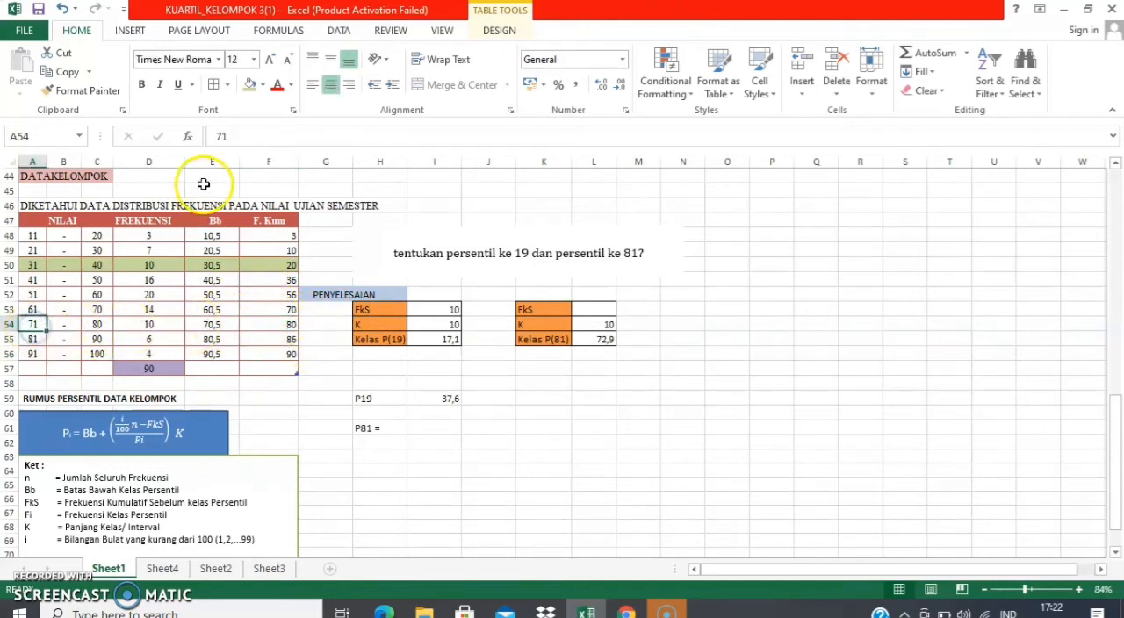
click(261, 84)
click(33, 325)
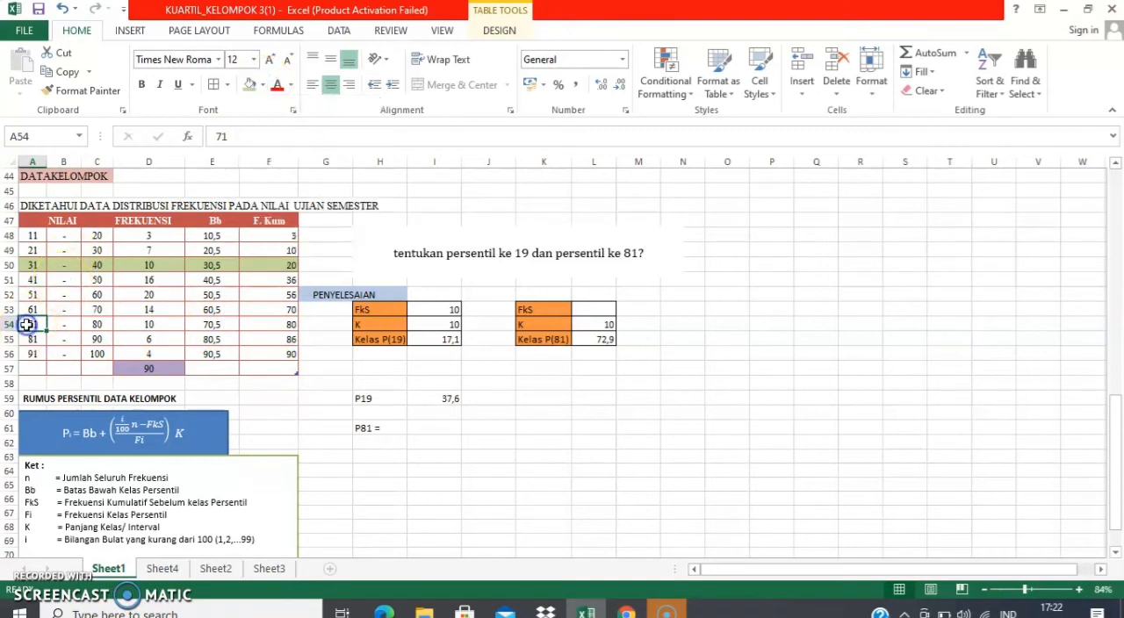
drag(27, 323, 26, 324)
key(shift+Right)
key(shift+Right)
key(shift+Right)
key(shift+Right)
key(shift+Right)
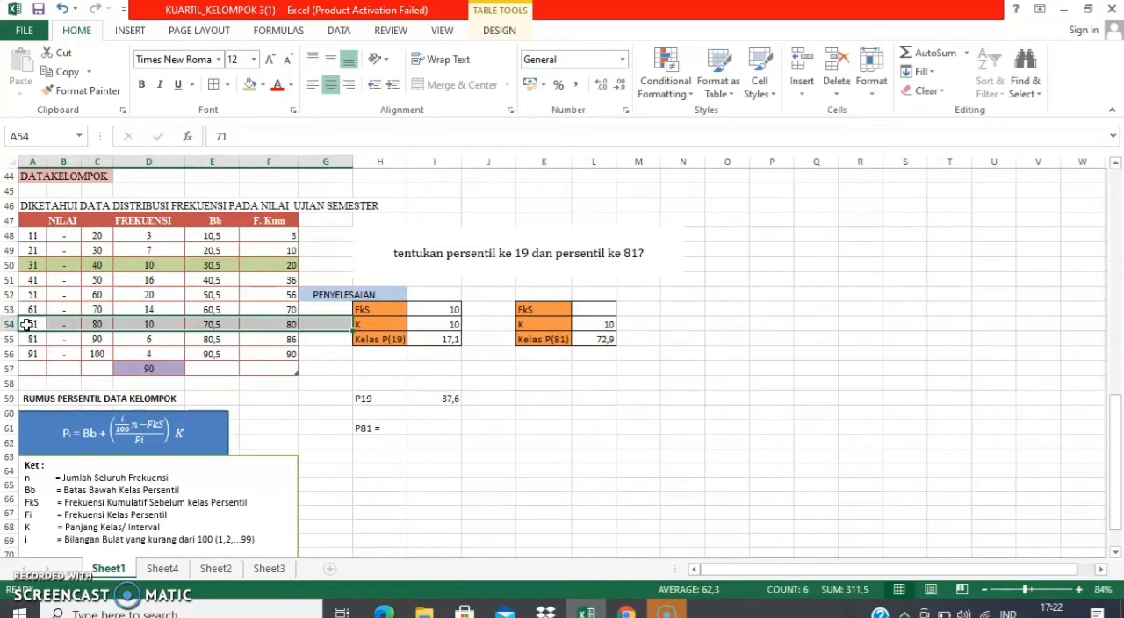
key(shift+Left)
key(shift+Left)
key(shift+Left)
key(shift+Left)
key(shift+Left)
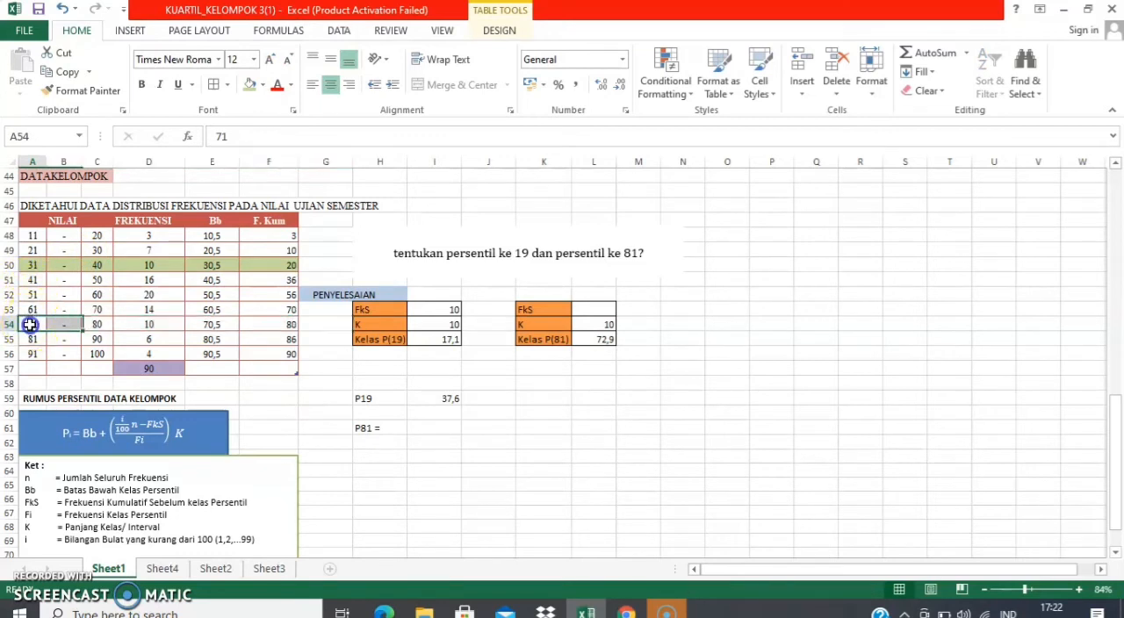
key(shift+Right)
key(shift+Right)
key(shift+Right)
key(shift+Right)
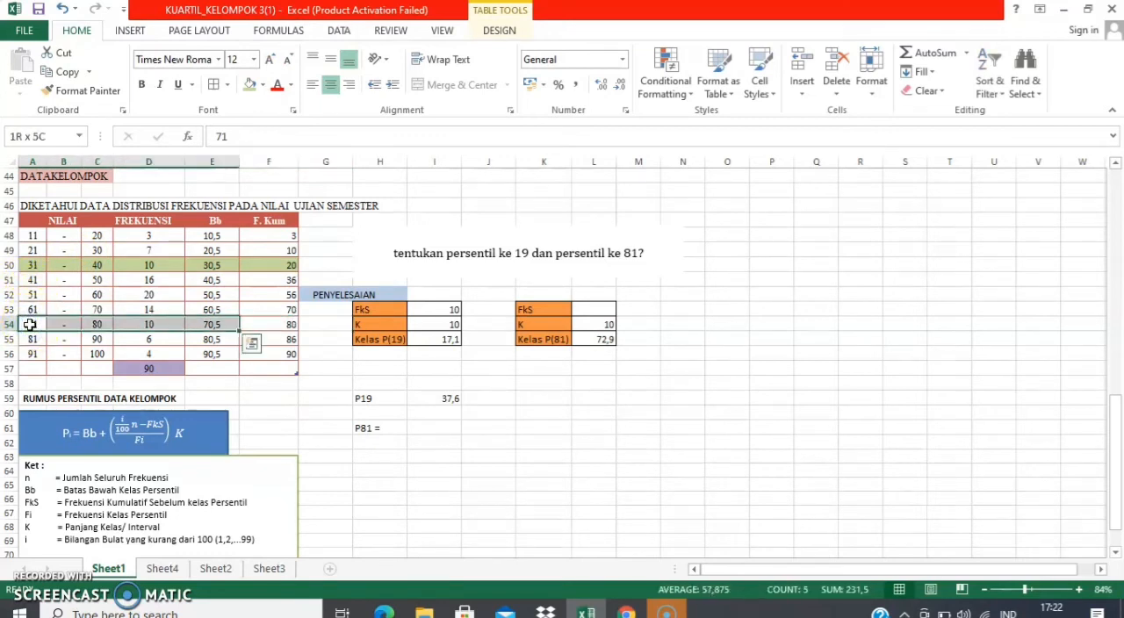
key(shift+Right)
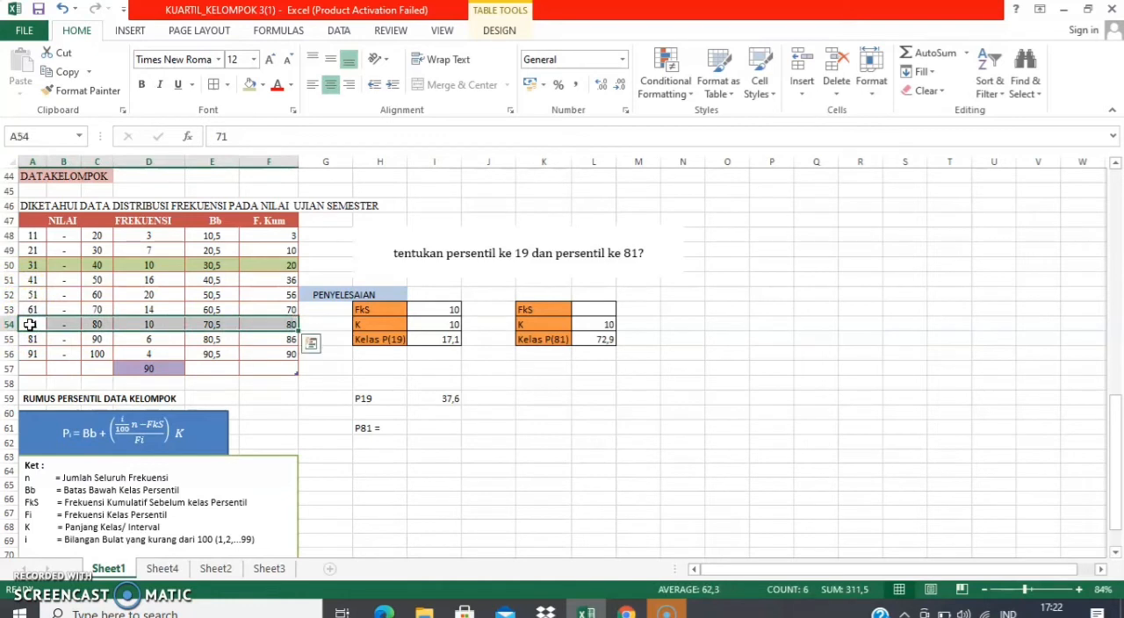
click(262, 85)
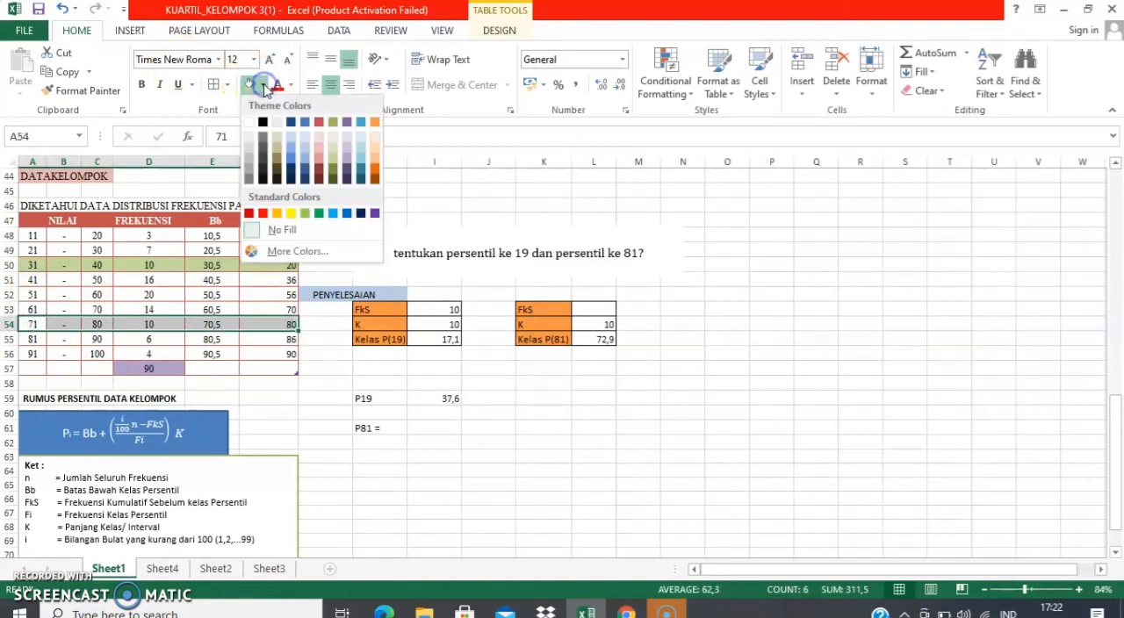
click(322, 156)
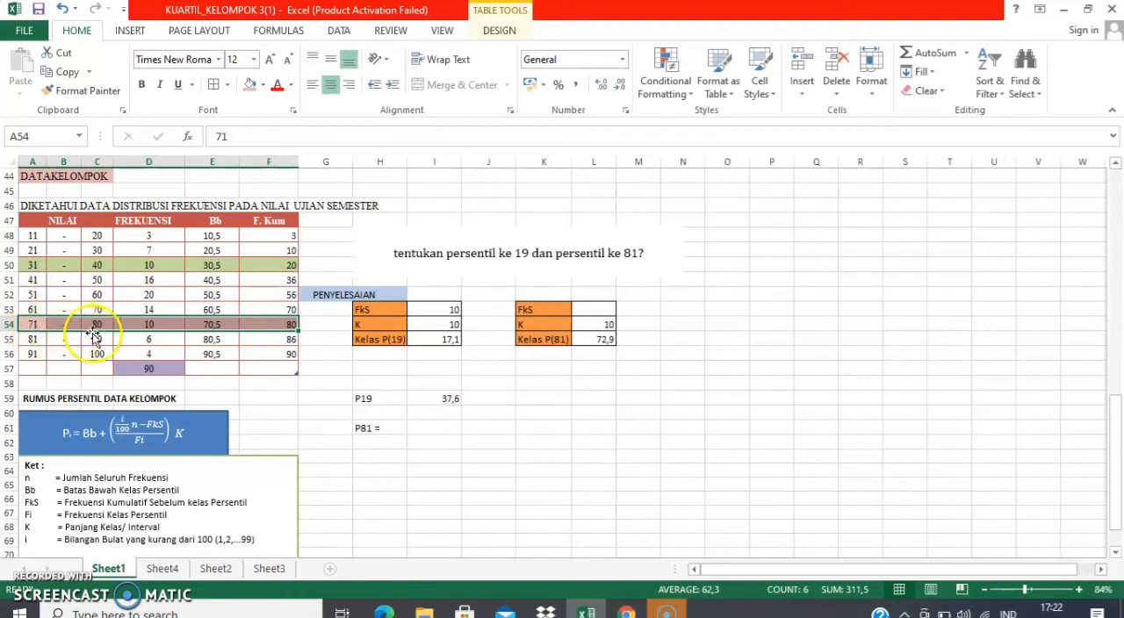
Enter 70 as the FkS value for the 81st percentile in L53
click(590, 313)
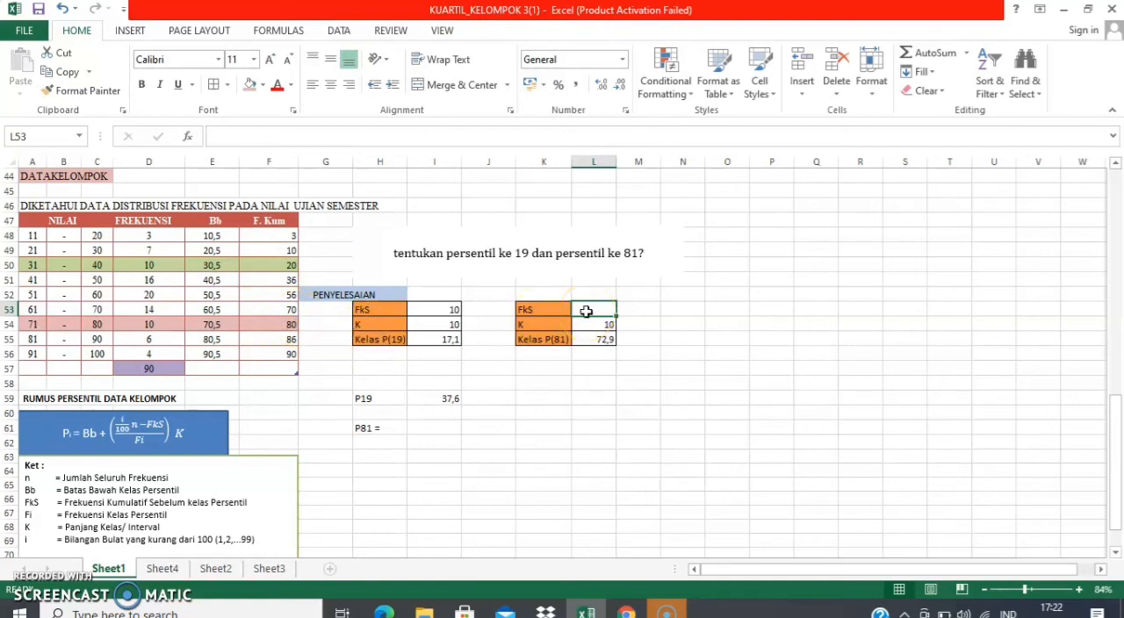
text(70)
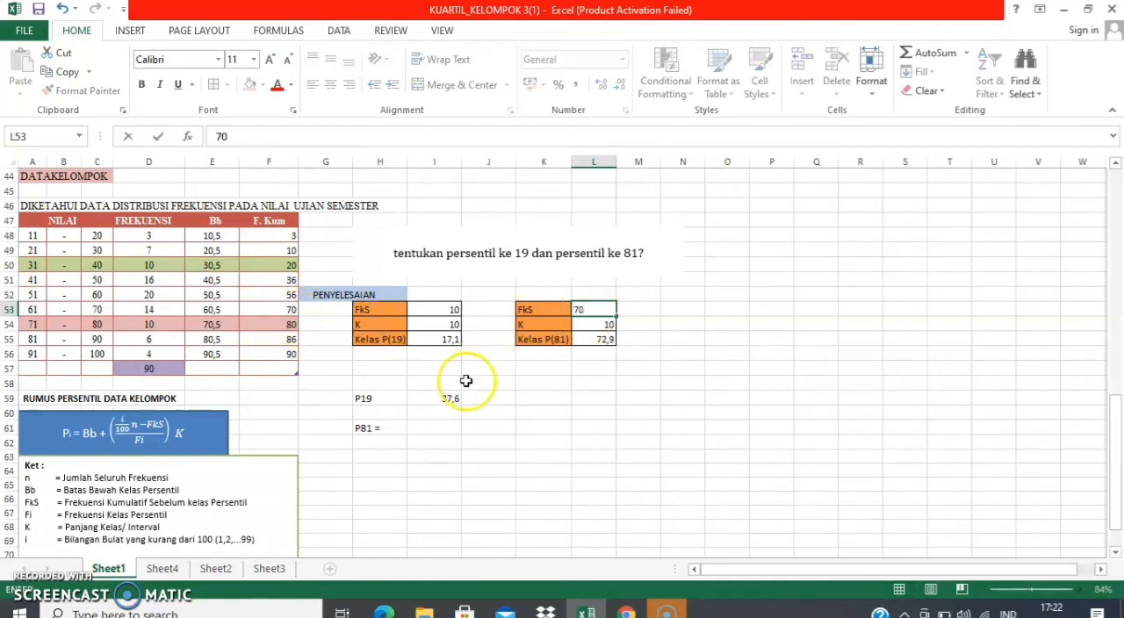
Remove the equals sign from the label in H61 so it reads P81
click(418, 429)
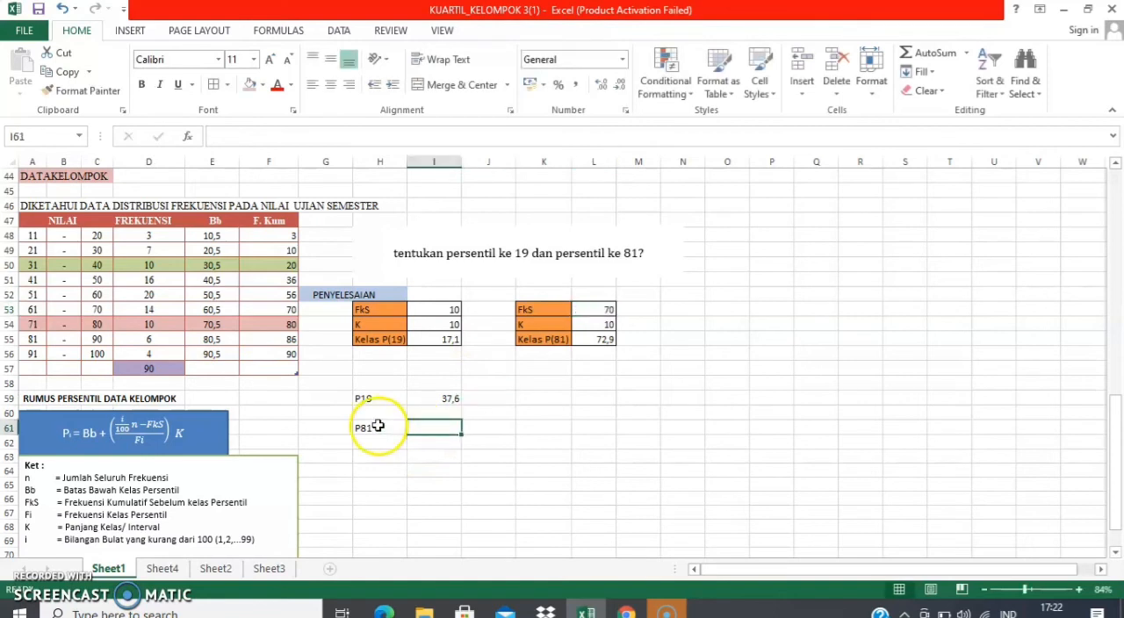
click(378, 428)
double_click(380, 430)
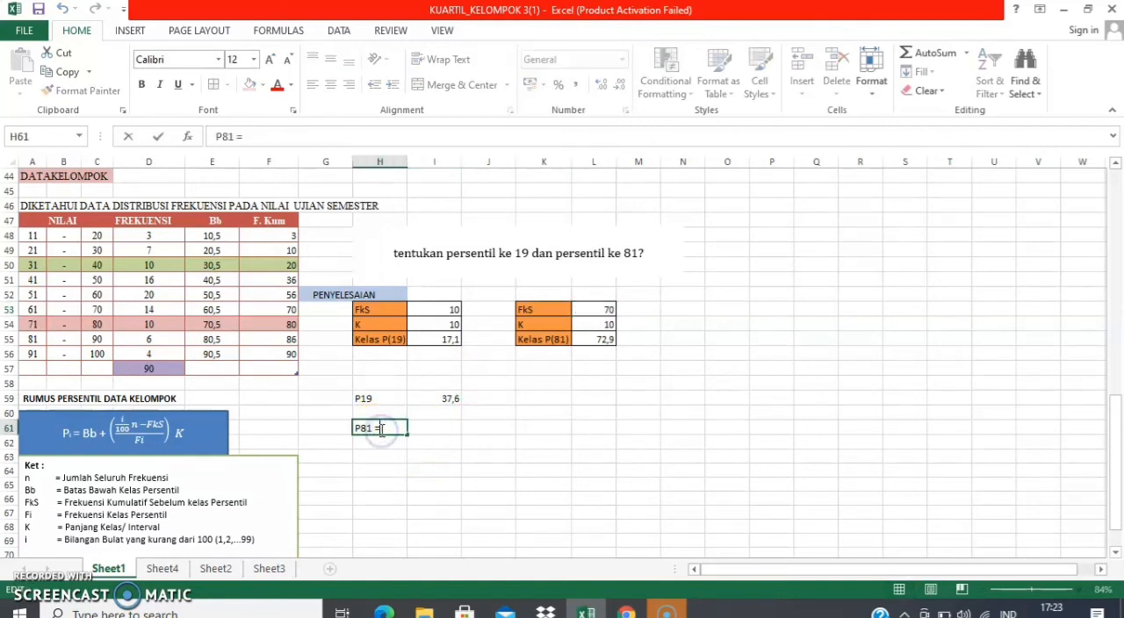
key(BackSpace)
key(BackSpace)
Enter the formula =E54+((L55-L53)/D54)*L54 in I61 to calculate the 81st percentile of the grouped data
click(423, 430)
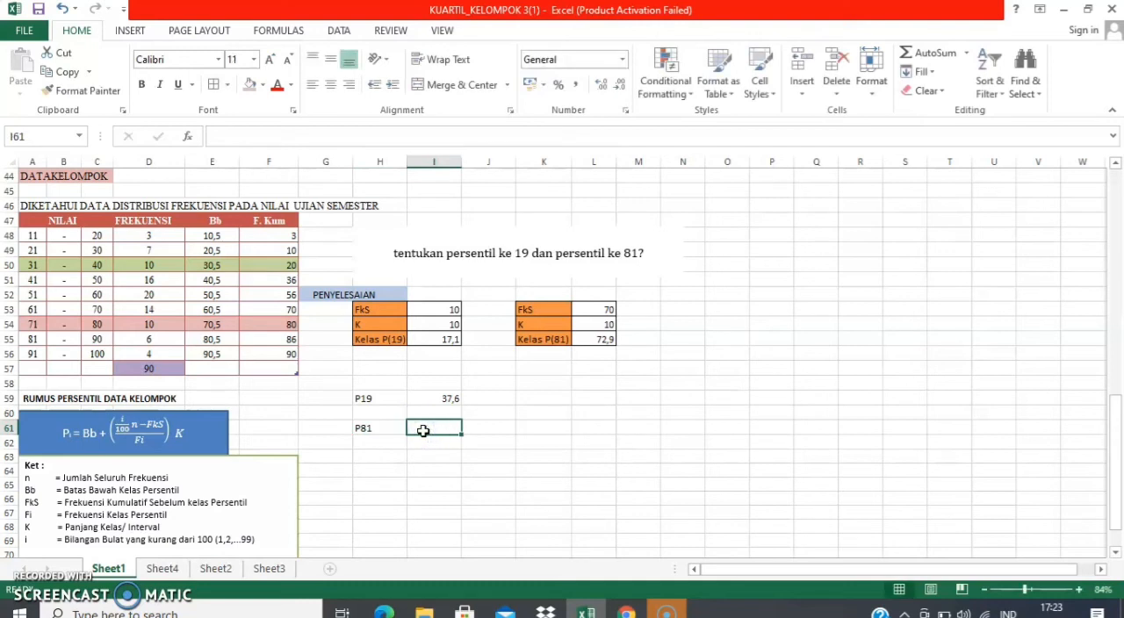
text(=)
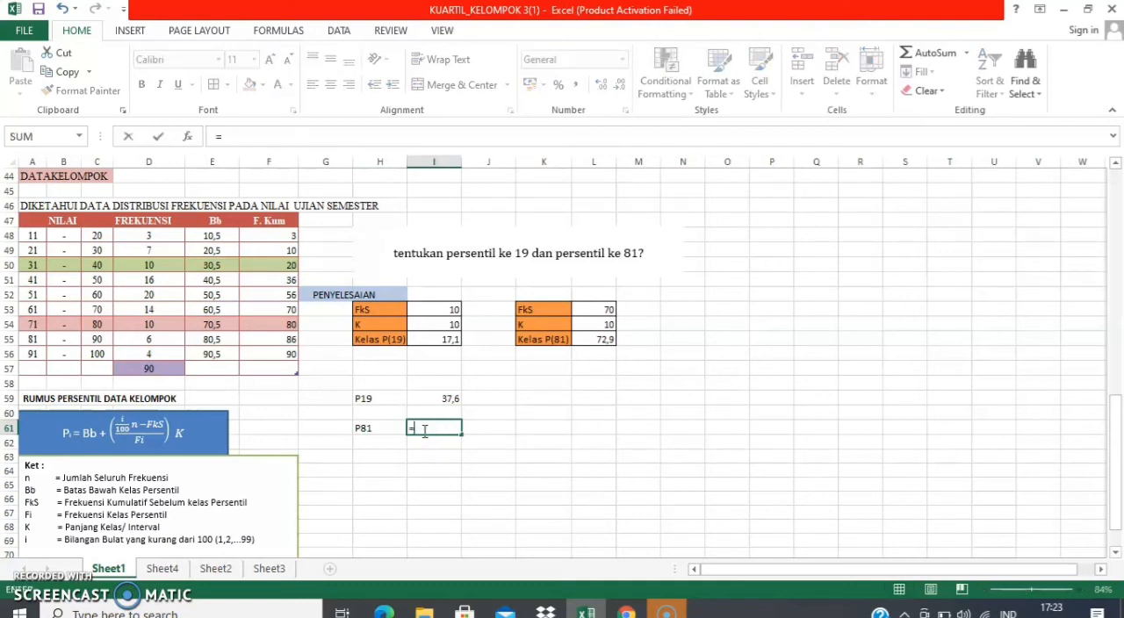
click(209, 324)
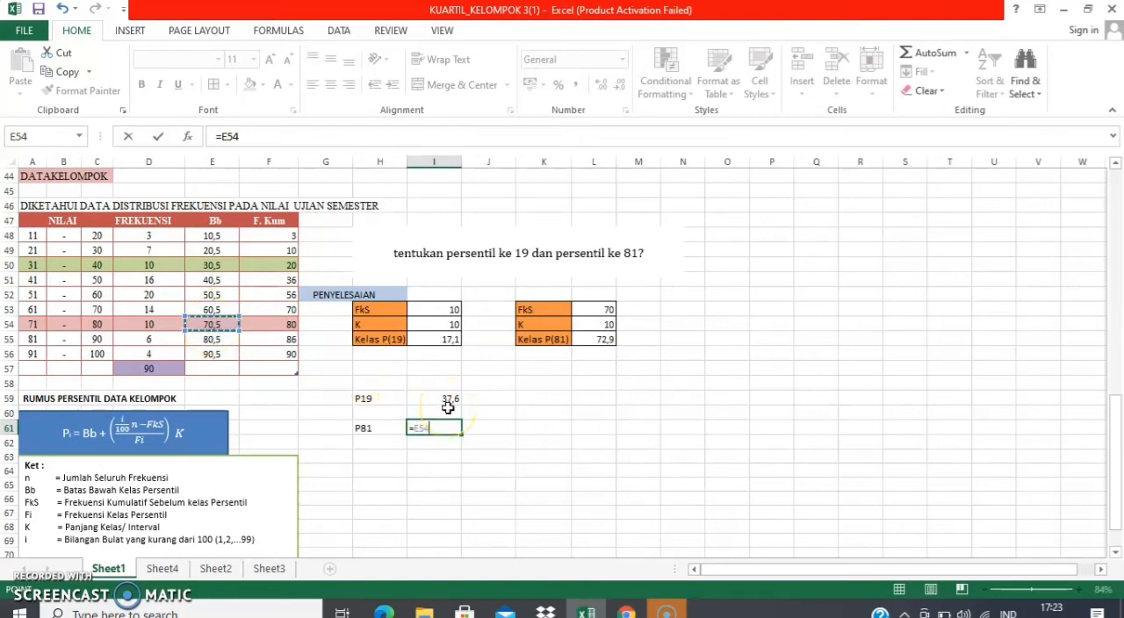
text(+(()
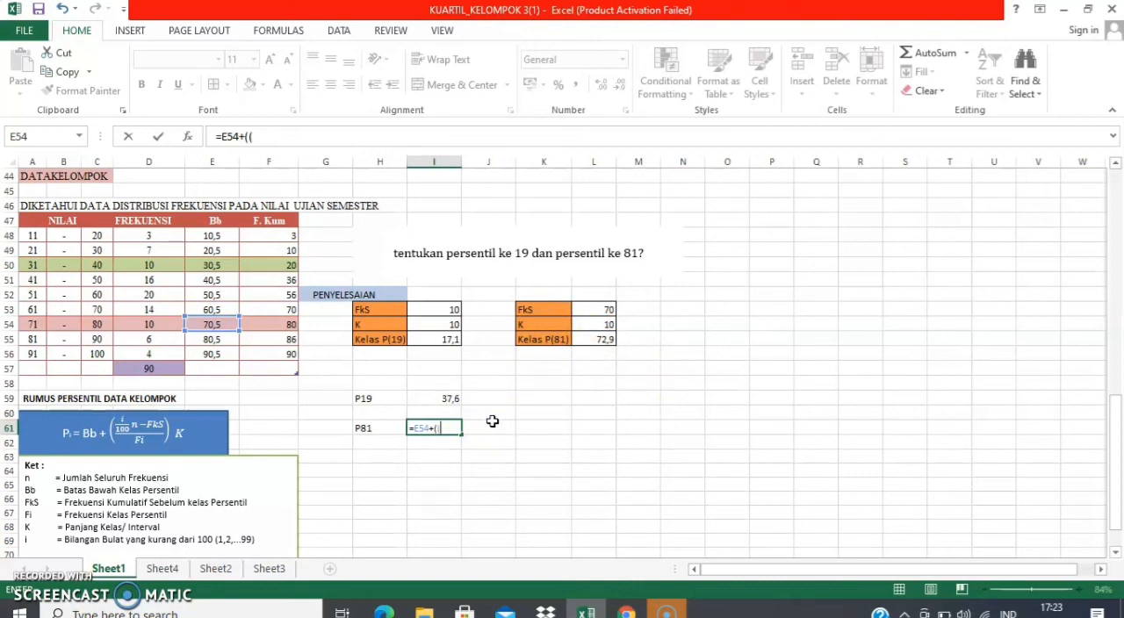
click(597, 339)
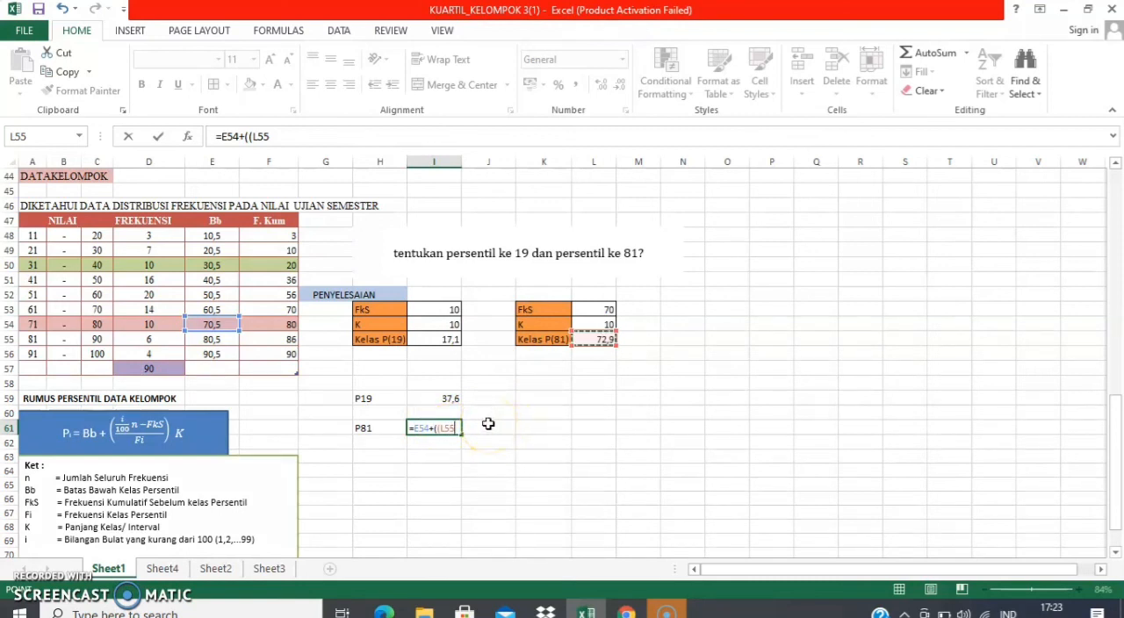
text(-)
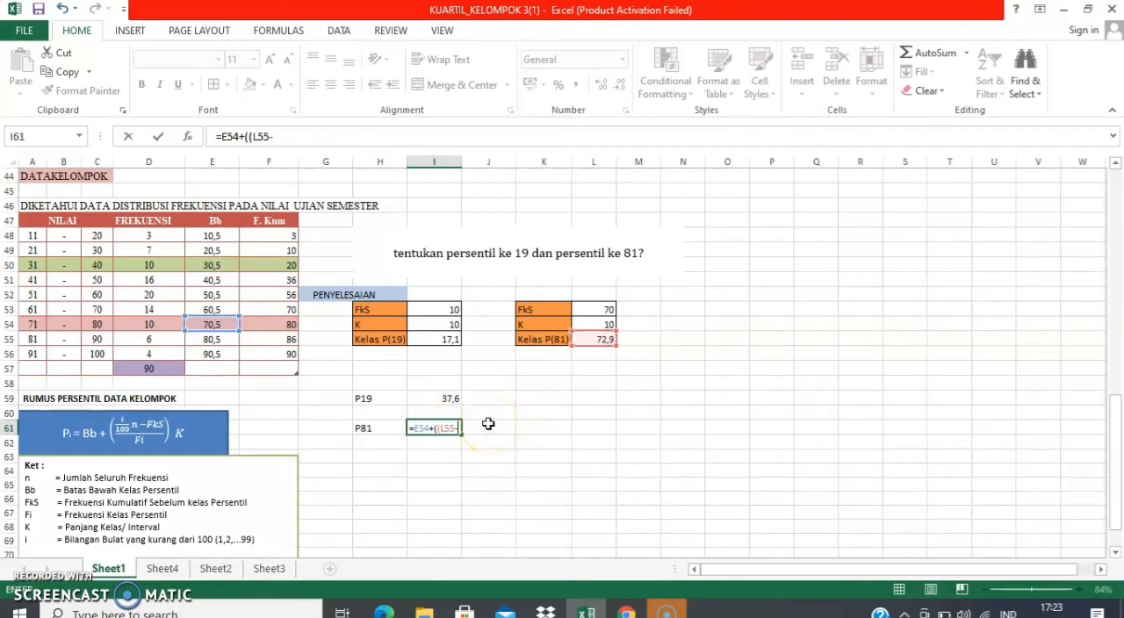
click(600, 308)
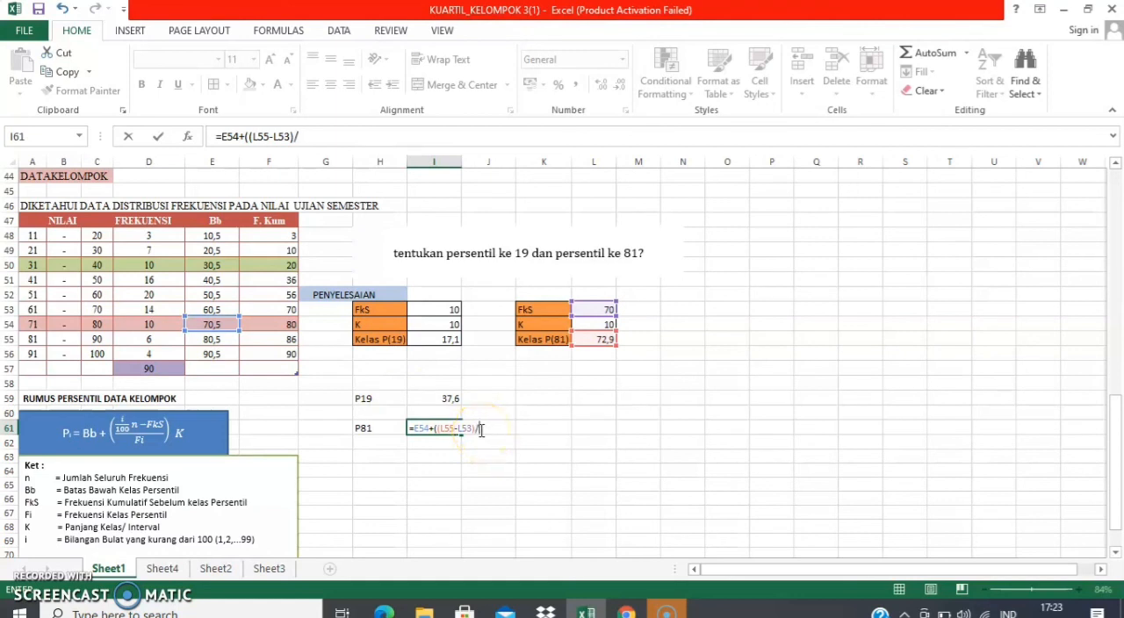
click(141, 325)
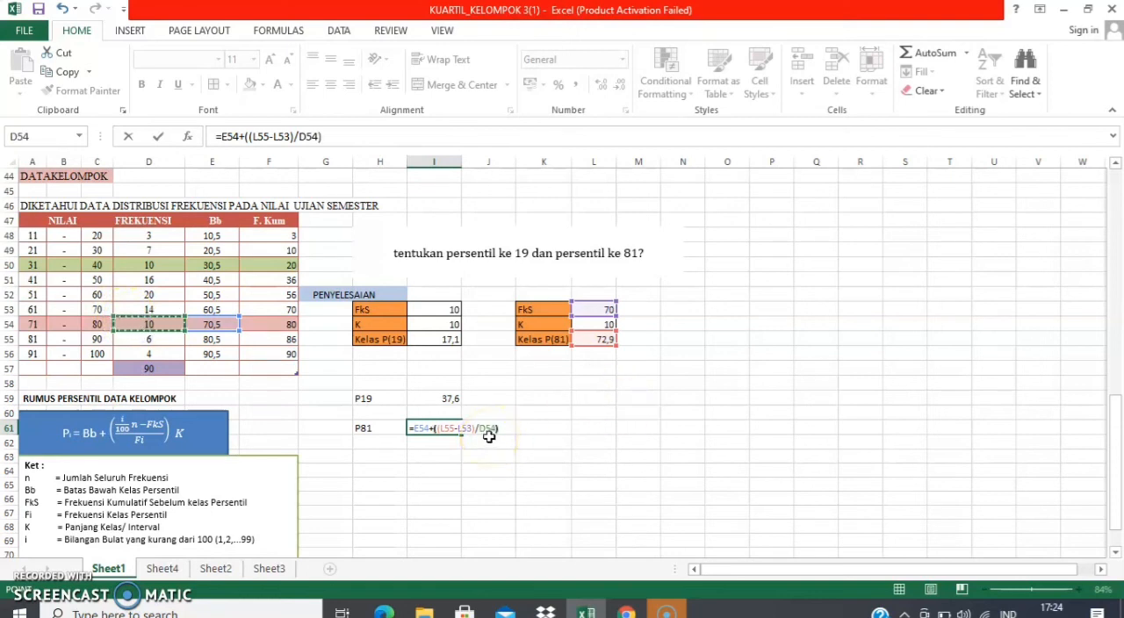
click(505, 431)
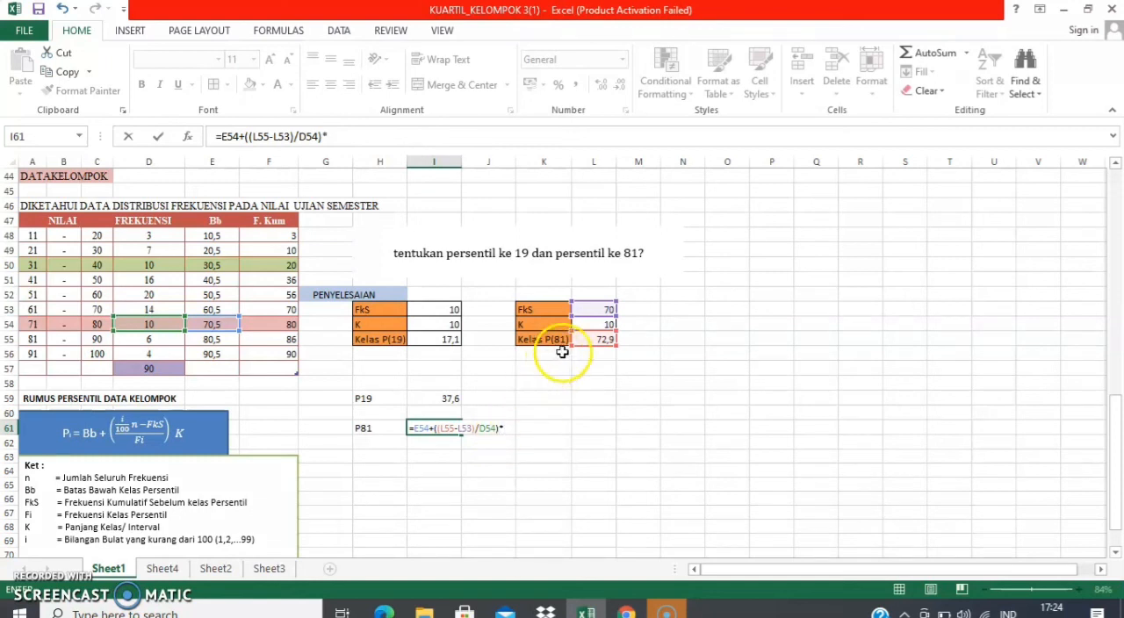
click(594, 324)
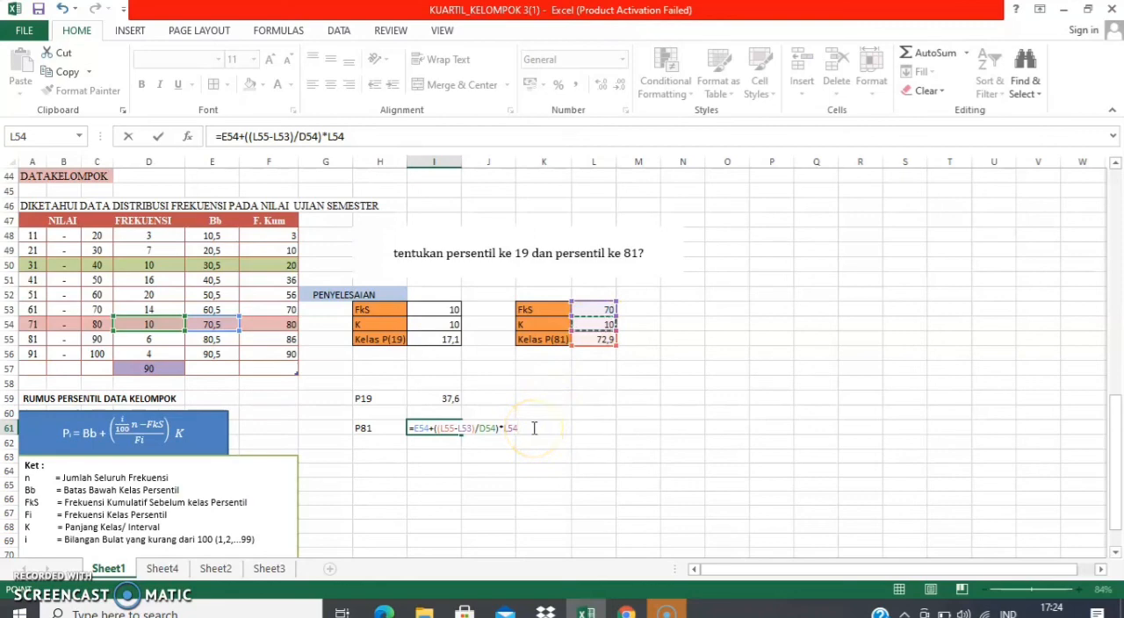
key(Return)
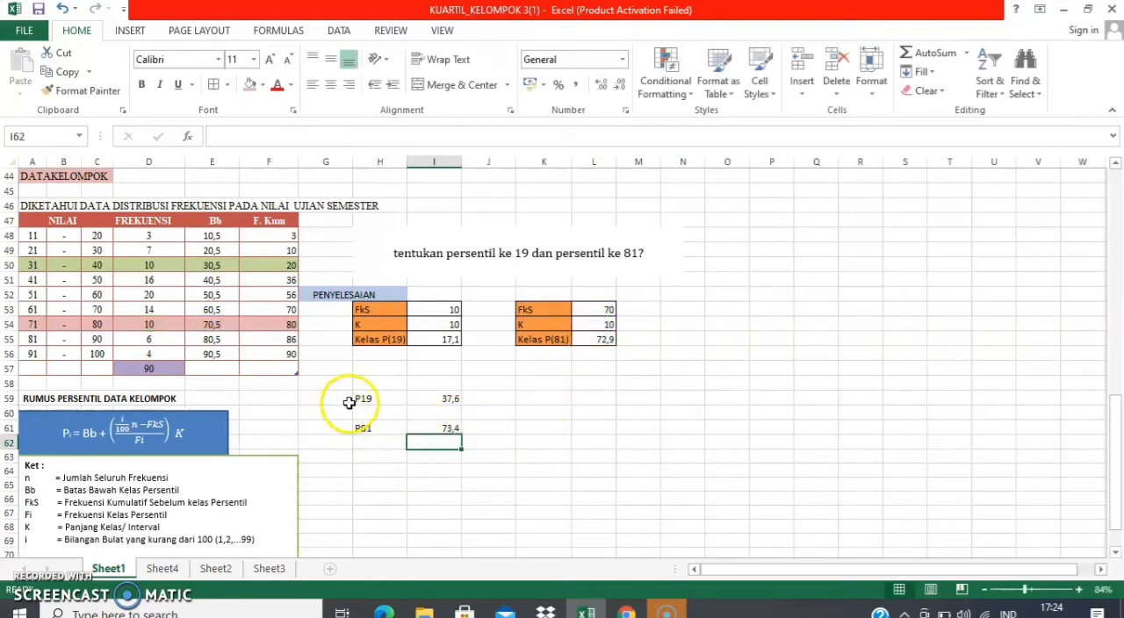
Highlight the P19 and P81 results, H59:I61, with a light purple fill
drag(349, 402, 448, 428)
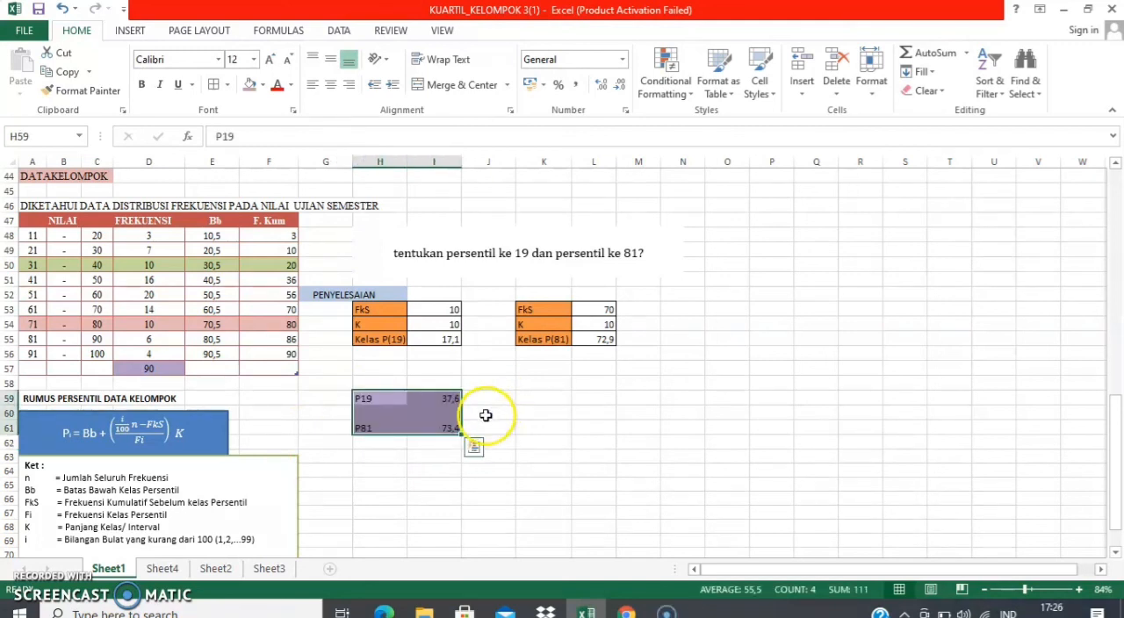
click(486, 416)
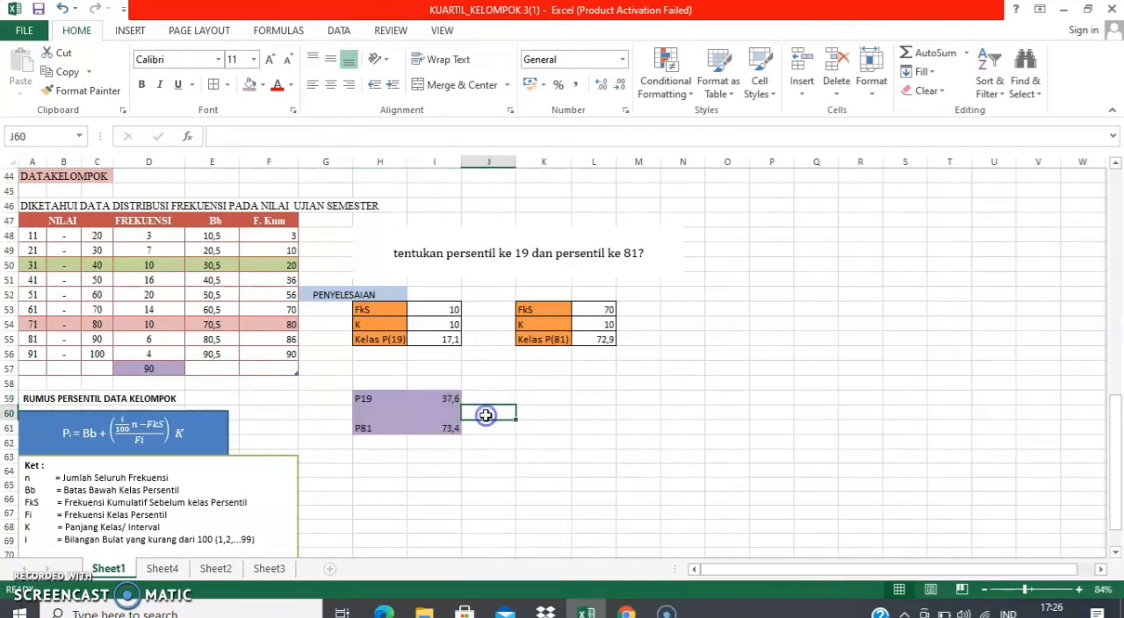
click(353, 380)
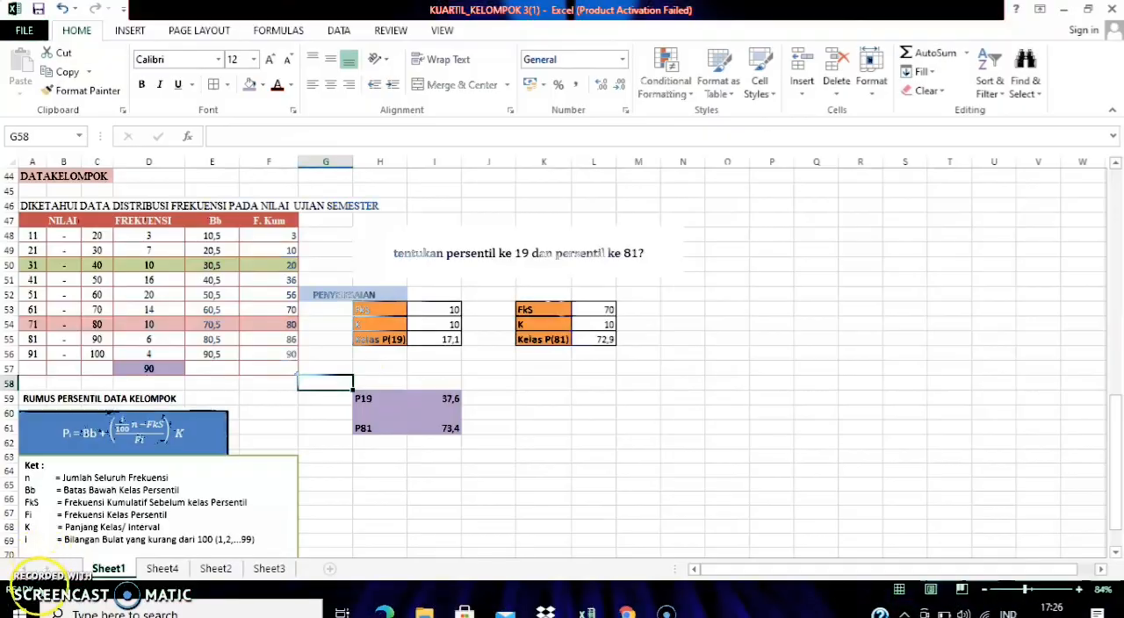